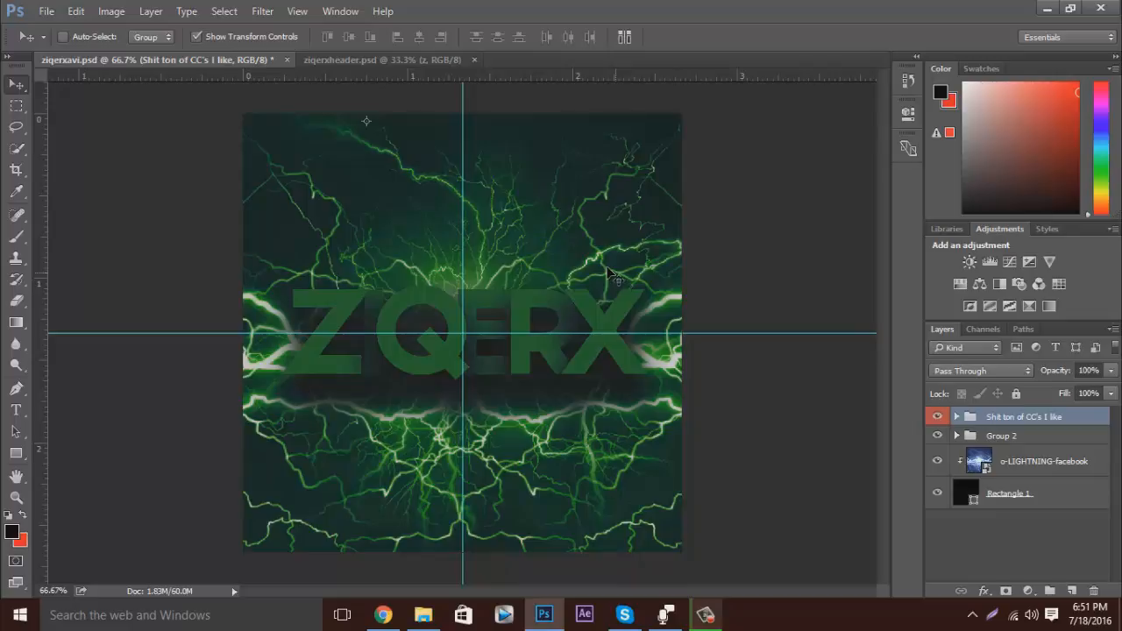
{"action": "left_click", "coordinate": [390, 61]}
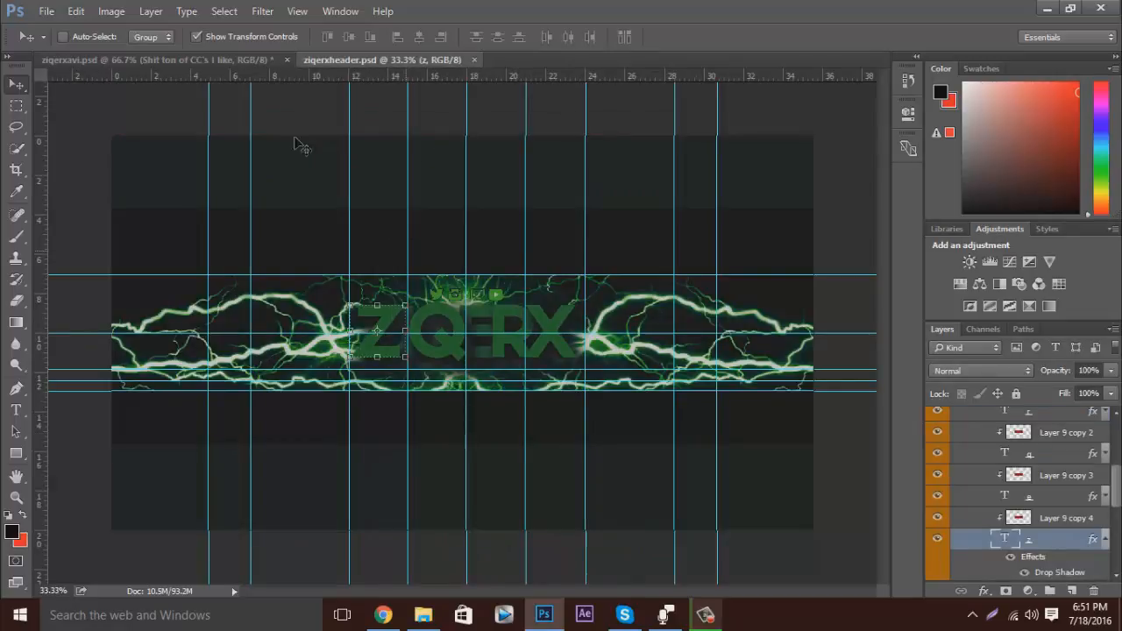
{"action": "left_click", "coordinate": [255, 61]}
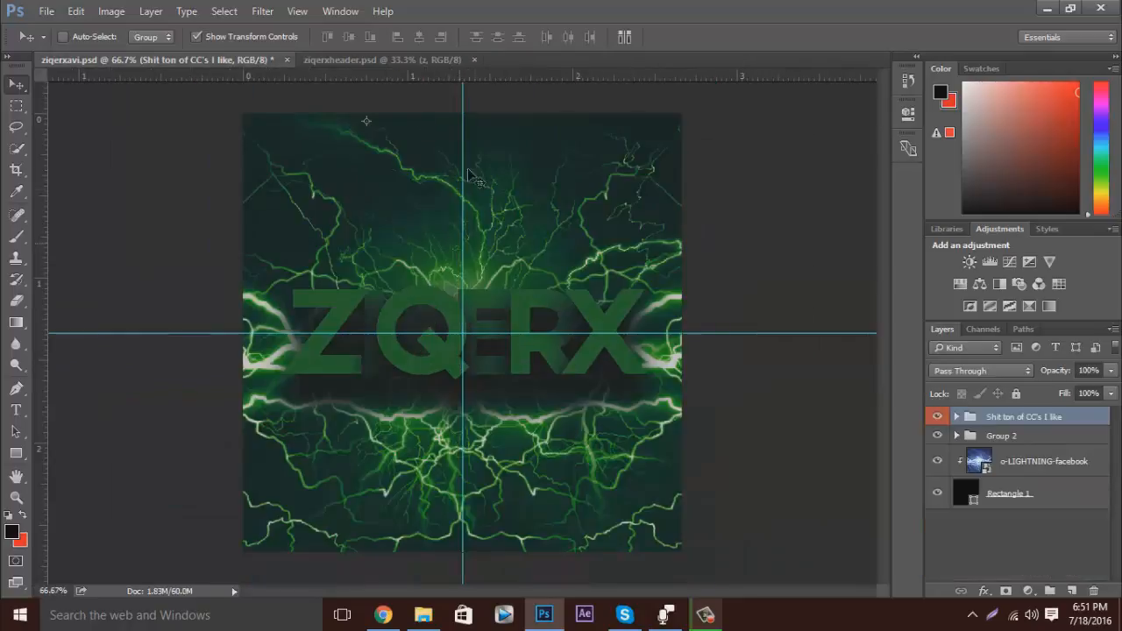
{"action": "left_click", "coordinate": [338, 60]}
Create a new document named Ziqerx, 800 × 800 pixels at 300 pixels/inch with a transparent background.
{"action": "left_click", "coordinate": [53, 10]}
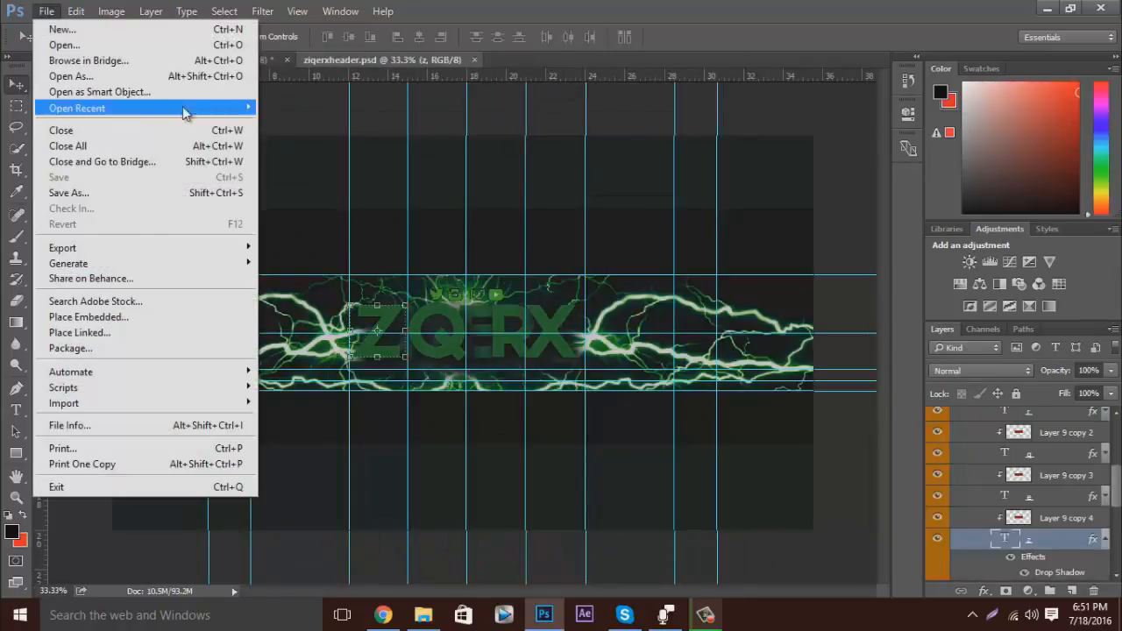
{"action": "left_click", "coordinate": [44, 26]}
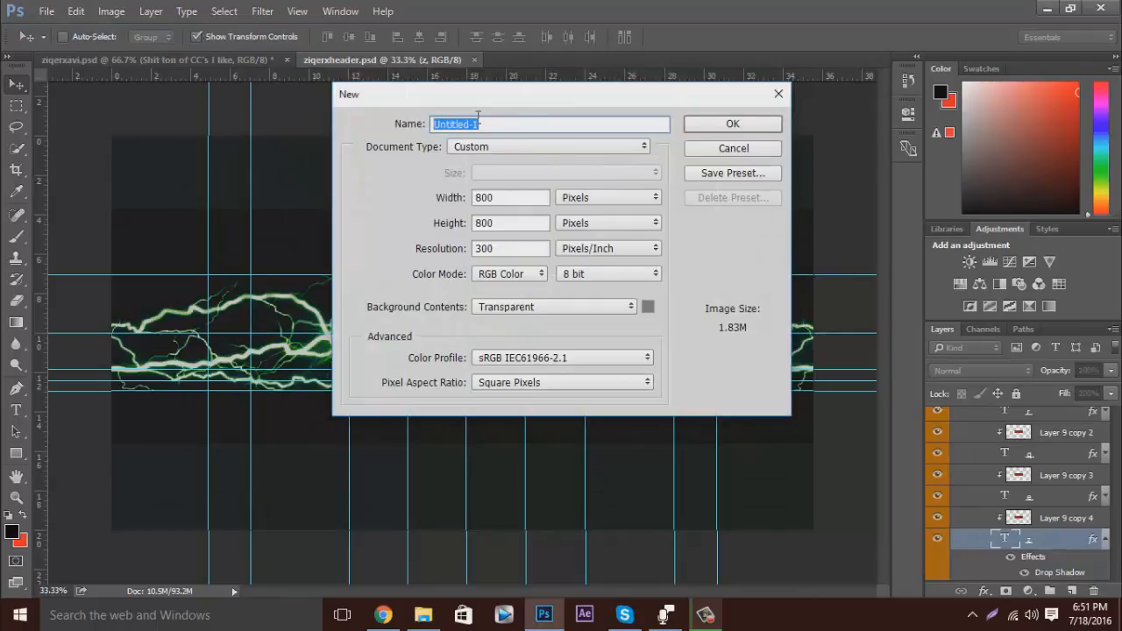
{"action": "type", "text": "Tubby"}
{"action": "double_click", "coordinate": [441, 123]}
{"action": "type", "text": "Ziqerx"}
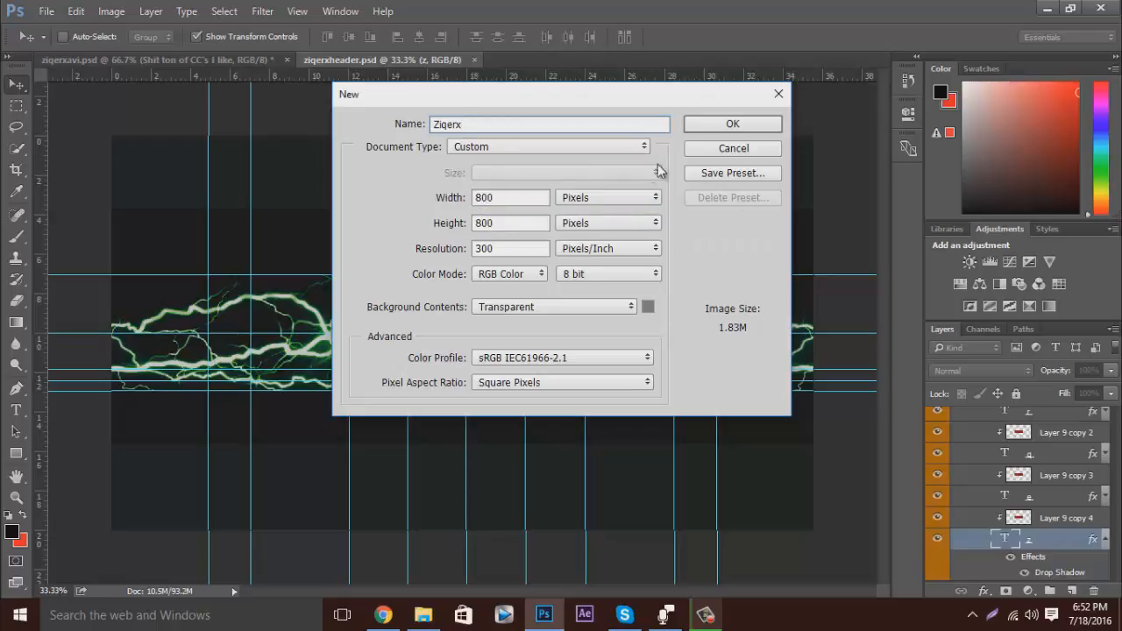
{"action": "left_click", "coordinate": [745, 131]}
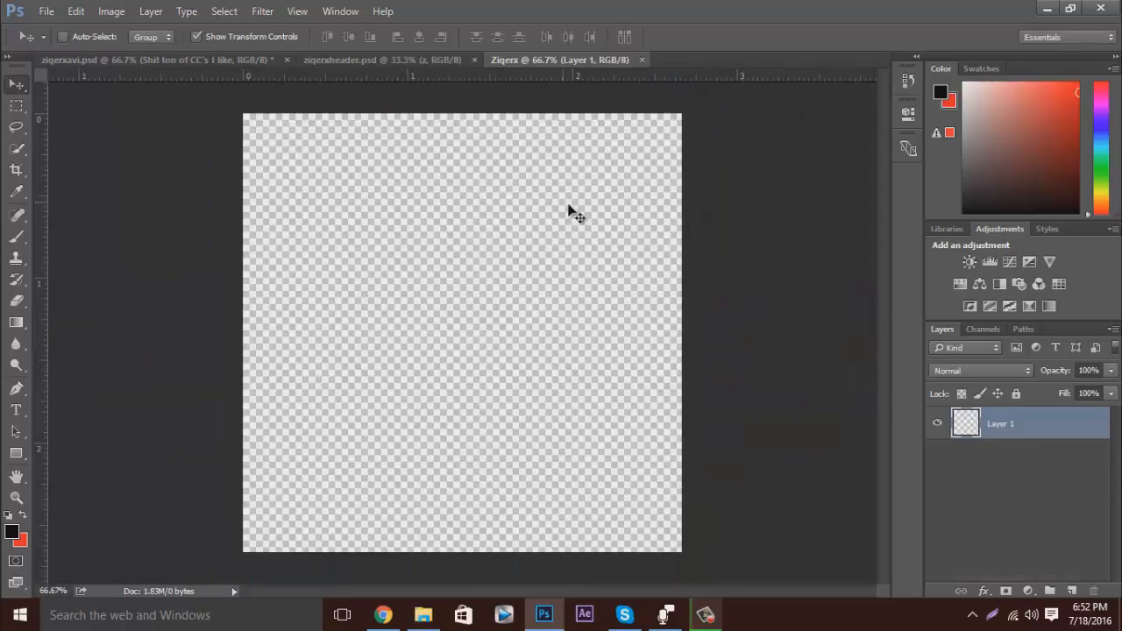
Add one horizontal and one vertical guide crossing at the centre of the canvas.
{"action": "left_click_drag", "start_coordinate": [502, 99], "coordinate": [493, 332]}
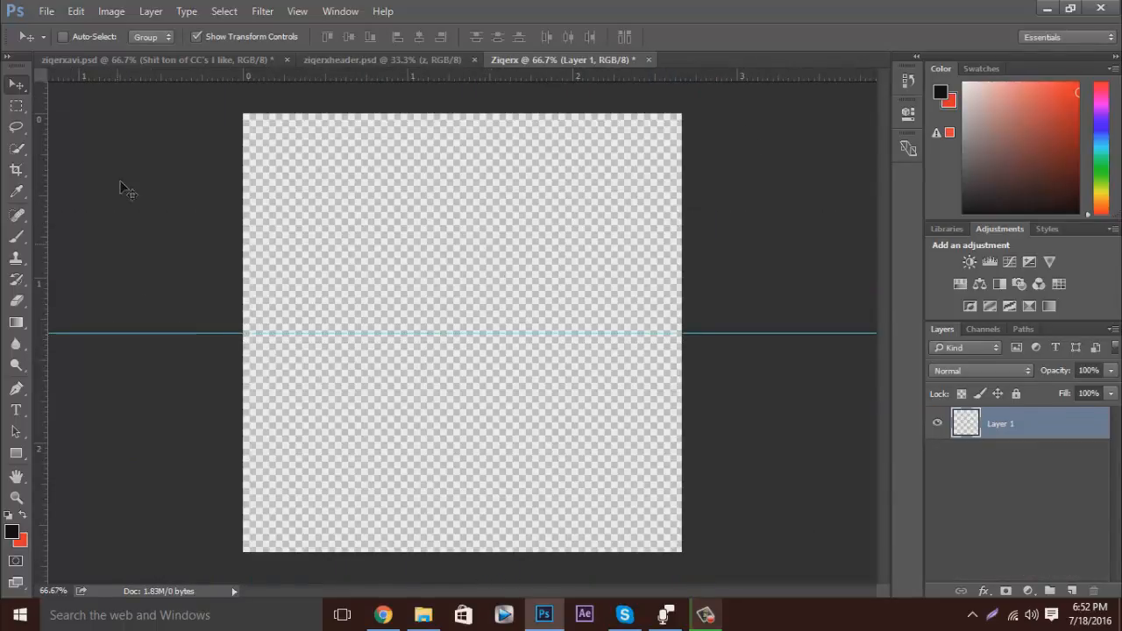
{"action": "left_click_drag", "start_coordinate": [49, 218], "coordinate": [463, 235]}
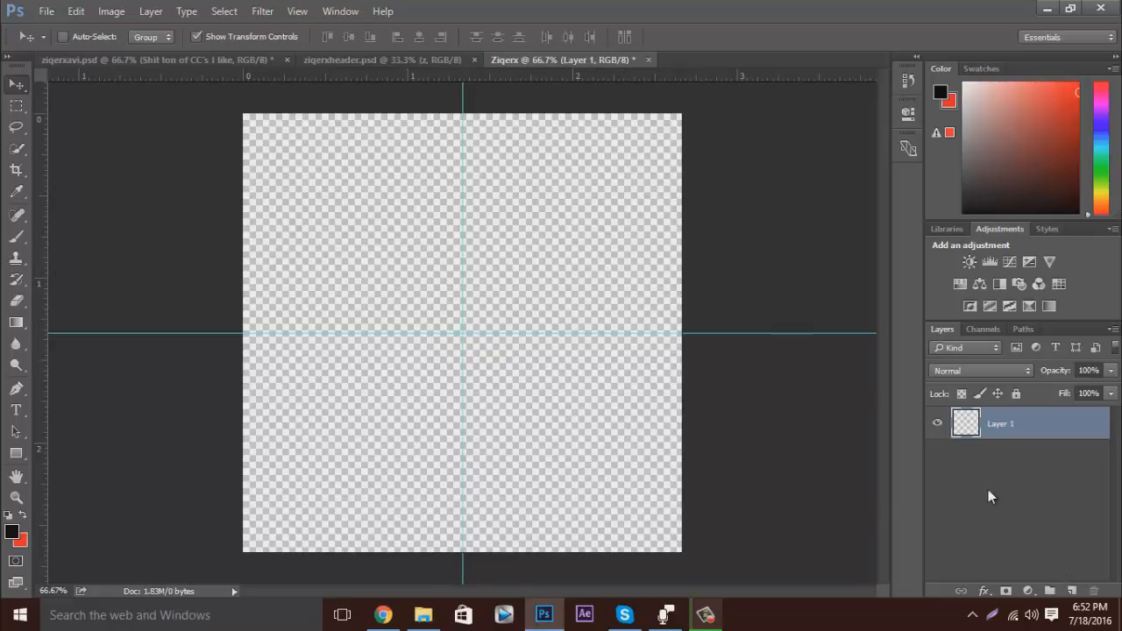
Add the letters z, i and q as three separate text layers across the canvas's left half and middle.
{"action": "left_click", "coordinate": [17, 410]}
{"action": "left_click", "coordinate": [321, 333]}
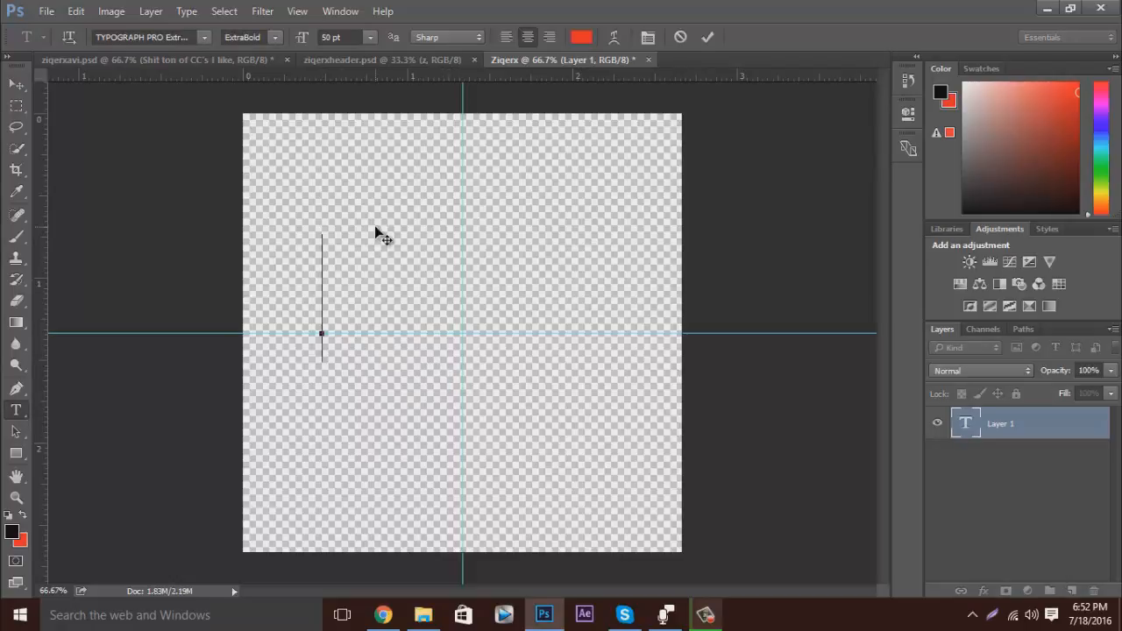
{"action": "type", "text": "z"}
{"action": "key", "text": "ctrl+Return"}
{"action": "left_click", "coordinate": [403, 300]}
{"action": "type", "text": "i"}
{"action": "key", "text": "ctrl+Return"}
{"action": "left_click", "coordinate": [437, 340]}
{"action": "type", "text": "q"}
{"action": "left_click", "coordinate": [709, 38]}
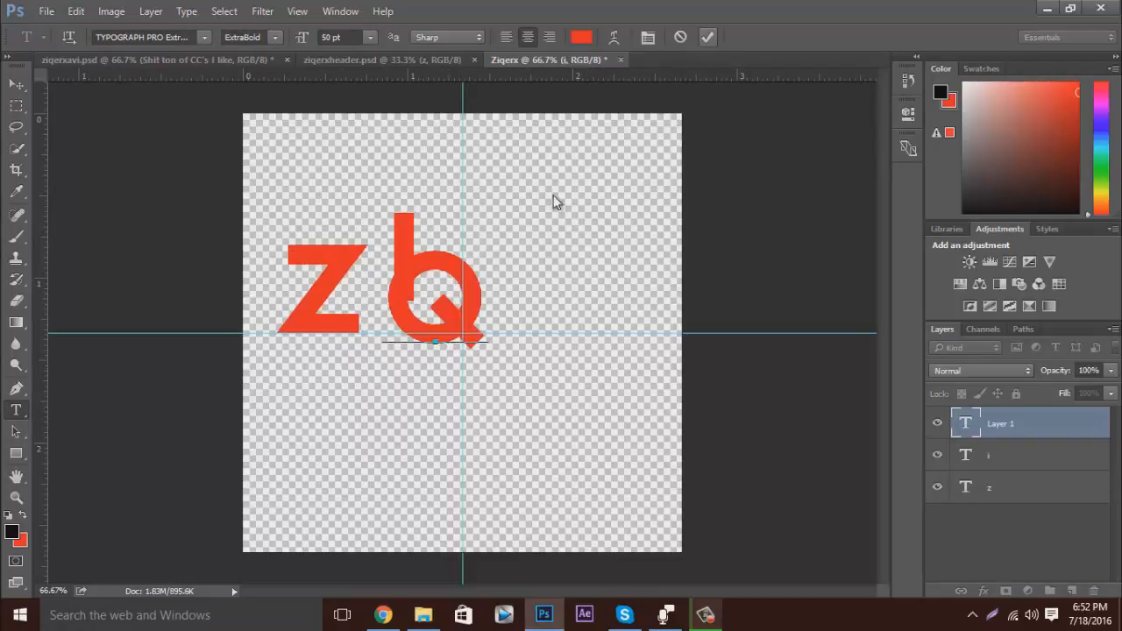
Add the letters e, r and x as three separate text layers on the canvas's right half.
{"action": "left_click", "coordinate": [506, 248]}
{"action": "type", "text": "w"}
{"action": "key", "text": "BackSpace"}
{"action": "type", "text": "e"}
{"action": "left_click", "coordinate": [709, 38]}
{"action": "left_click", "coordinate": [548, 326]}
{"action": "type", "text": "r"}
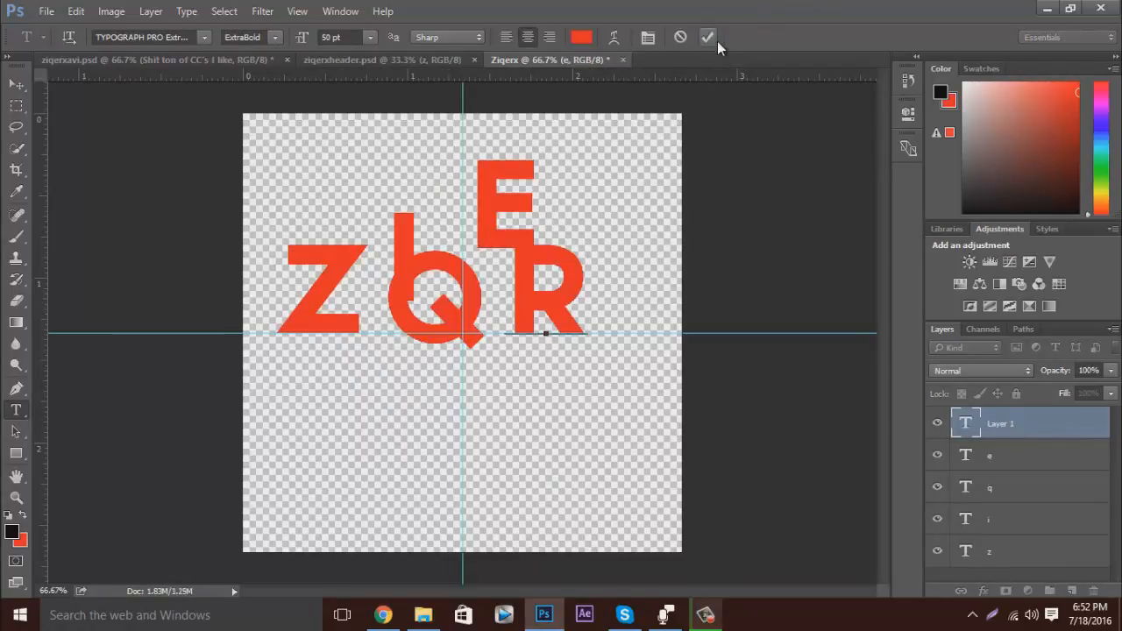
{"action": "left_click", "coordinate": [712, 39]}
{"action": "left_click", "coordinate": [552, 412]}
{"action": "type", "text": "x"}
{"action": "key", "text": "ctrl+Return"}
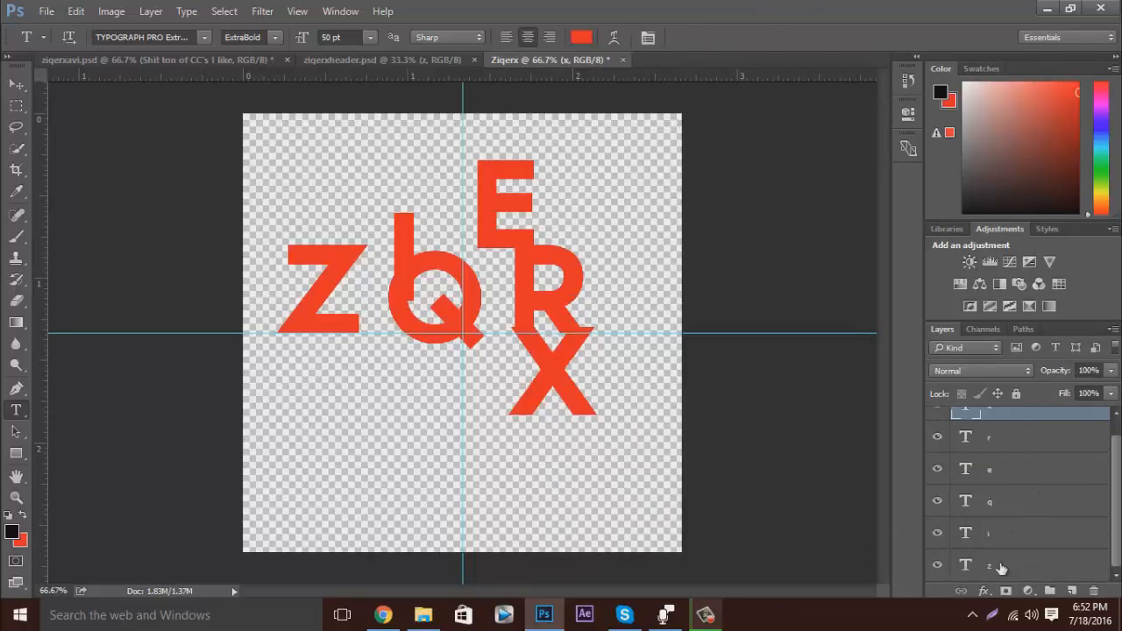
Group all six letter layers, duplicate the group, and hide the original group.
{"action": "left_click", "coordinate": [1002, 571], "text": "shift"}
{"action": "left_click", "coordinate": [1049, 591]}
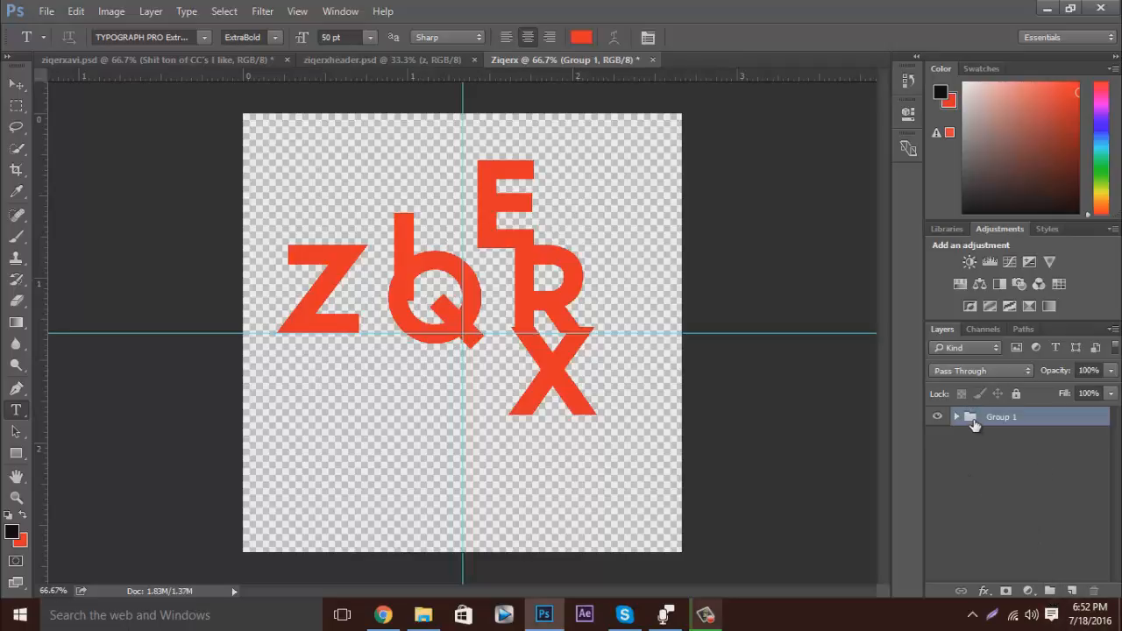
{"action": "key", "text": "ctrl+j"}
{"action": "left_click", "coordinate": [937, 435]}
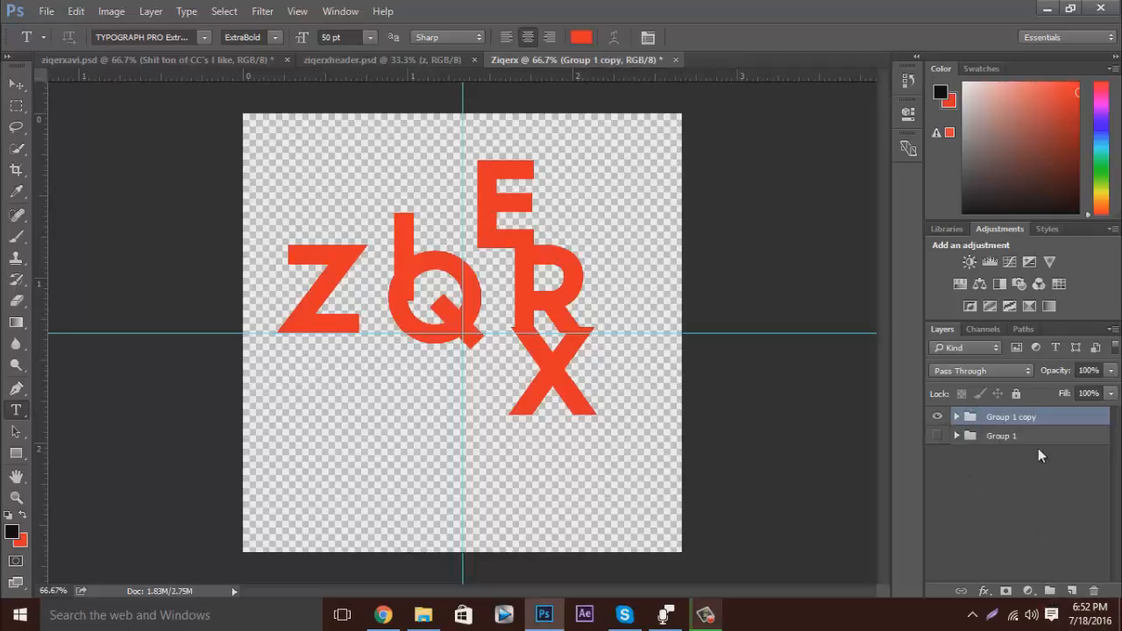
In the copied group, move the z letter down so it is vertically centred on the horizontal guide.
{"action": "left_click", "coordinate": [957, 416]}
{"action": "left_click", "coordinate": [1002, 545]}
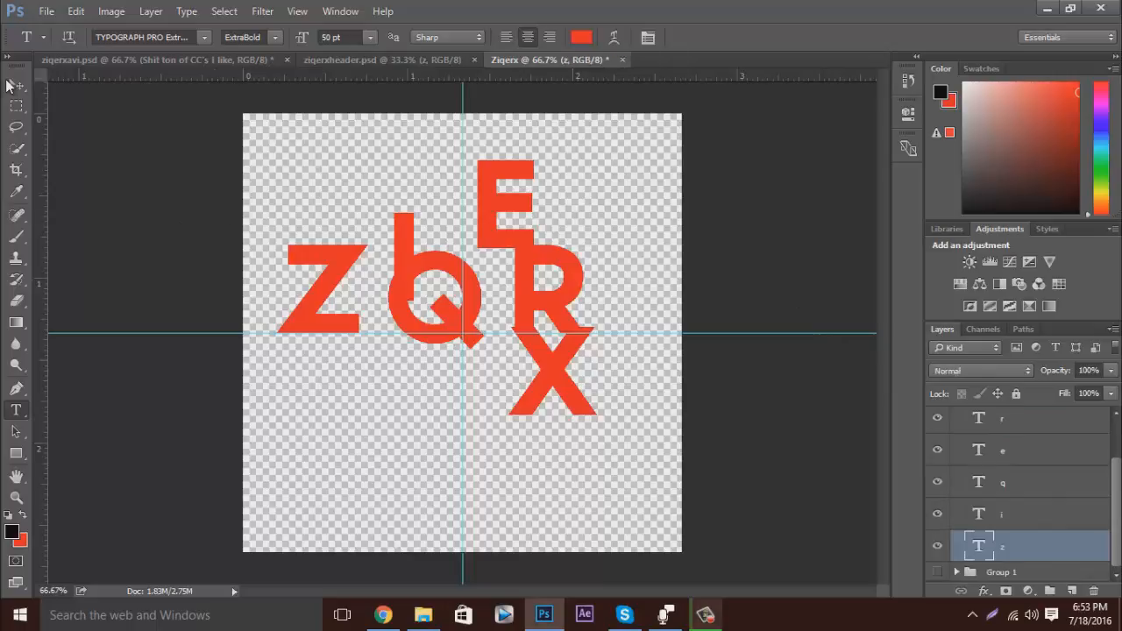
{"action": "left_click", "coordinate": [16, 85]}
{"action": "left_click_drag", "start_coordinate": [329, 285], "coordinate": [341, 325]}
{"action": "key", "text": "ctrl+plus"}
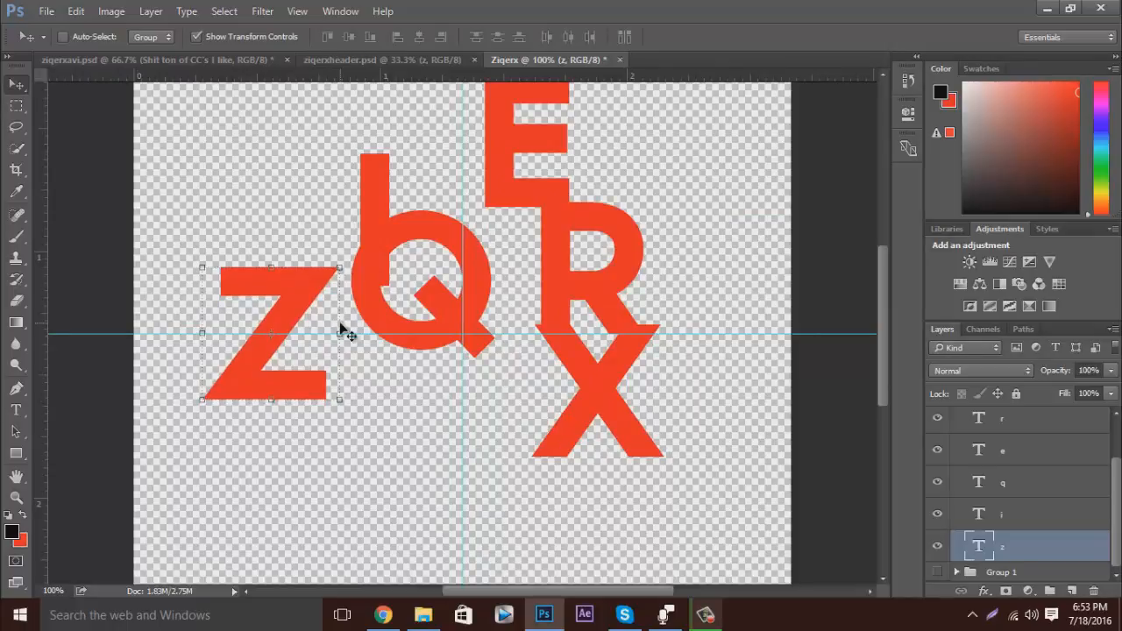
{"action": "left_click", "coordinate": [257, 62]}
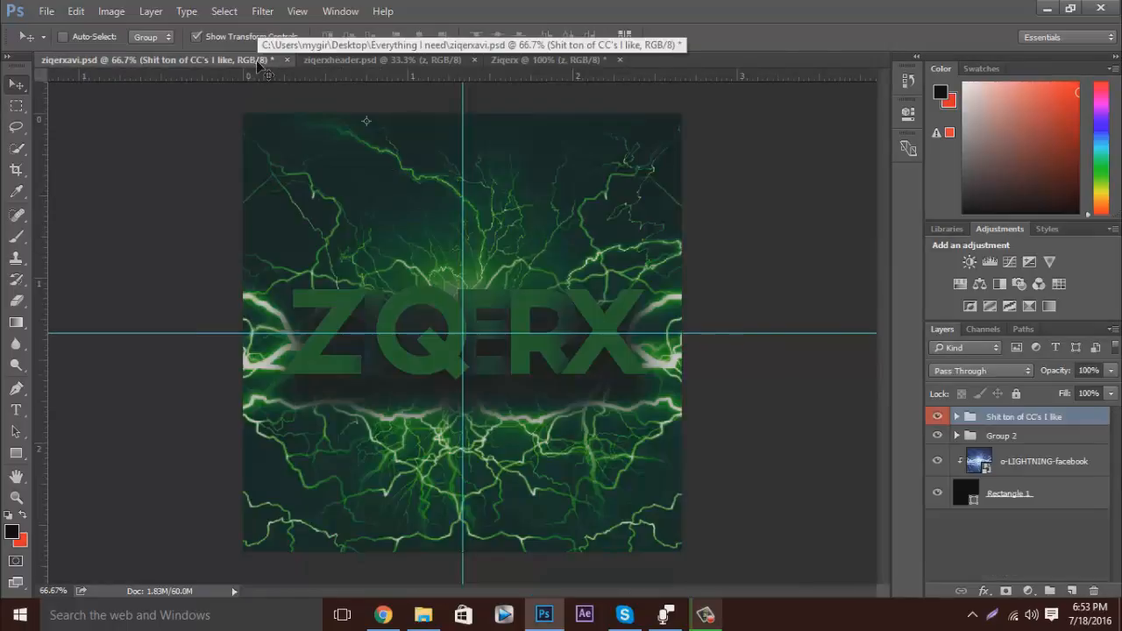
{"action": "left_click", "coordinate": [565, 61]}
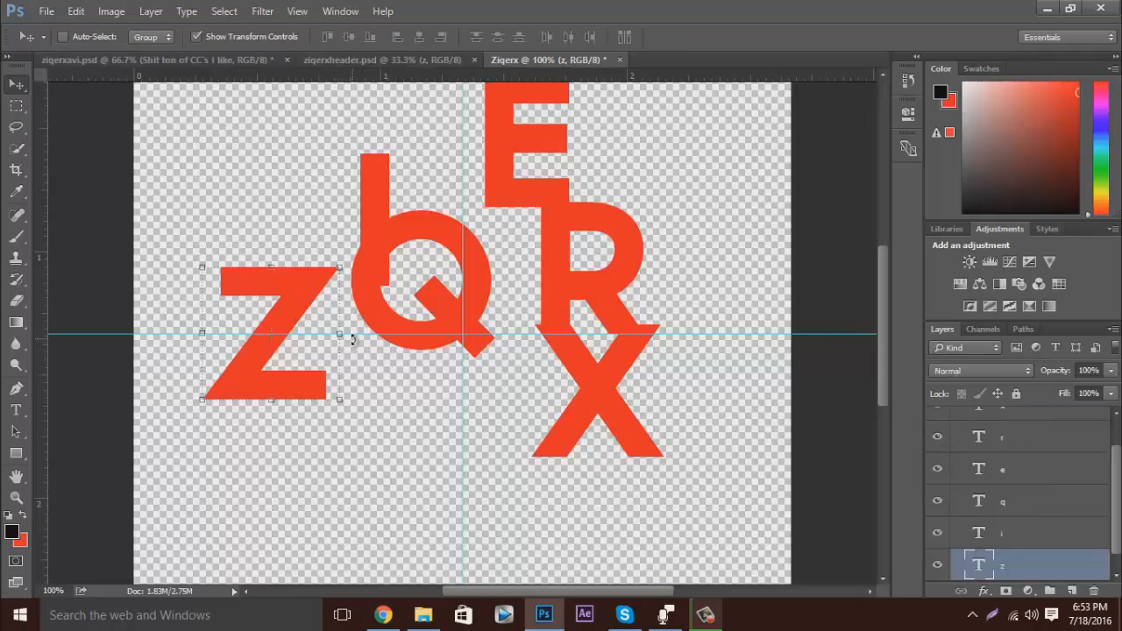
Move the i letter next to the z, centred on the horizontal guide, leaving a small gap between them.
{"action": "left_click", "coordinate": [975, 531]}
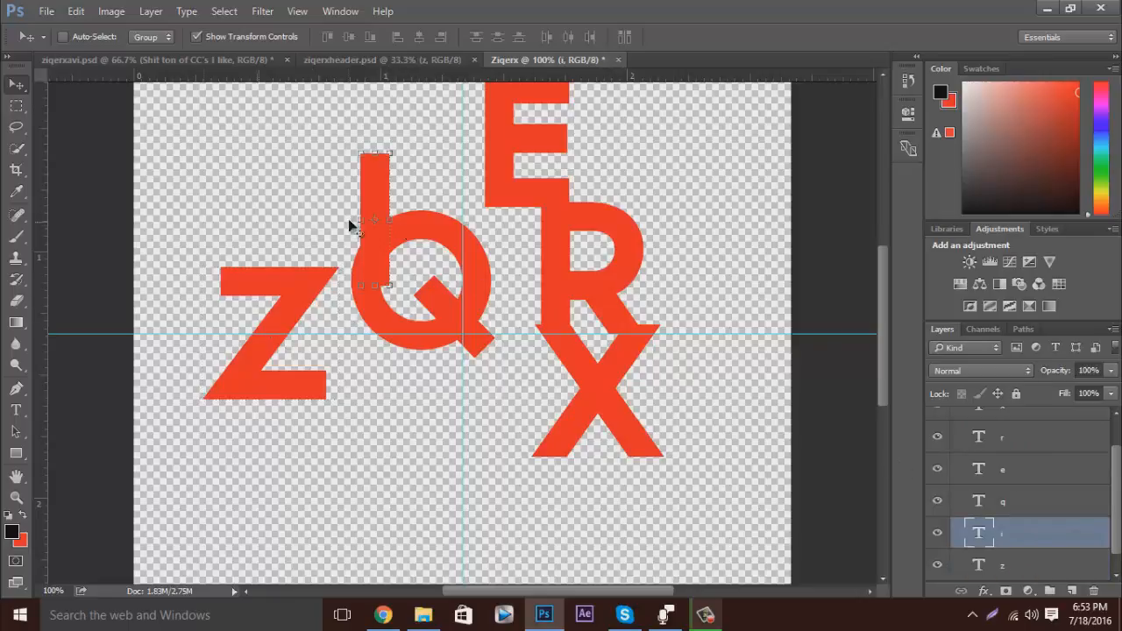
{"action": "left_click_drag", "start_coordinate": [370, 186], "coordinate": [339, 291]}
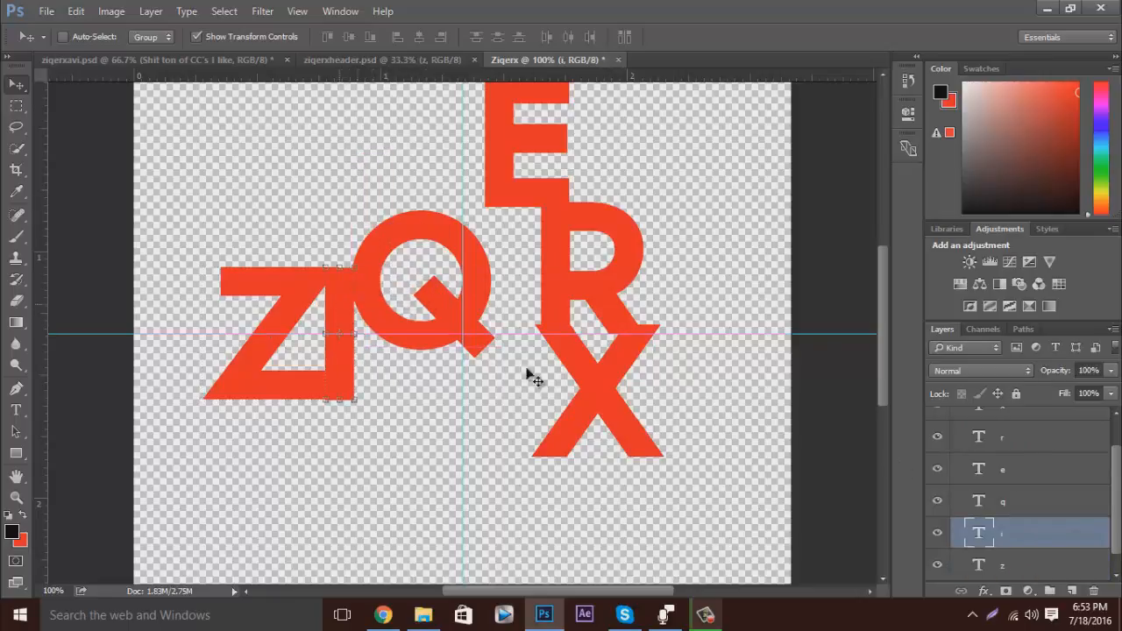
{"action": "key", "text": "Right"}
{"action": "key", "text": "Right"}
{"action": "key", "text": "Right"}
{"action": "key", "text": "Right"}
{"action": "key", "text": "Right"}
{"action": "key", "text": "Right"}
{"action": "key", "text": "Right"}
{"action": "key", "text": "Right"}
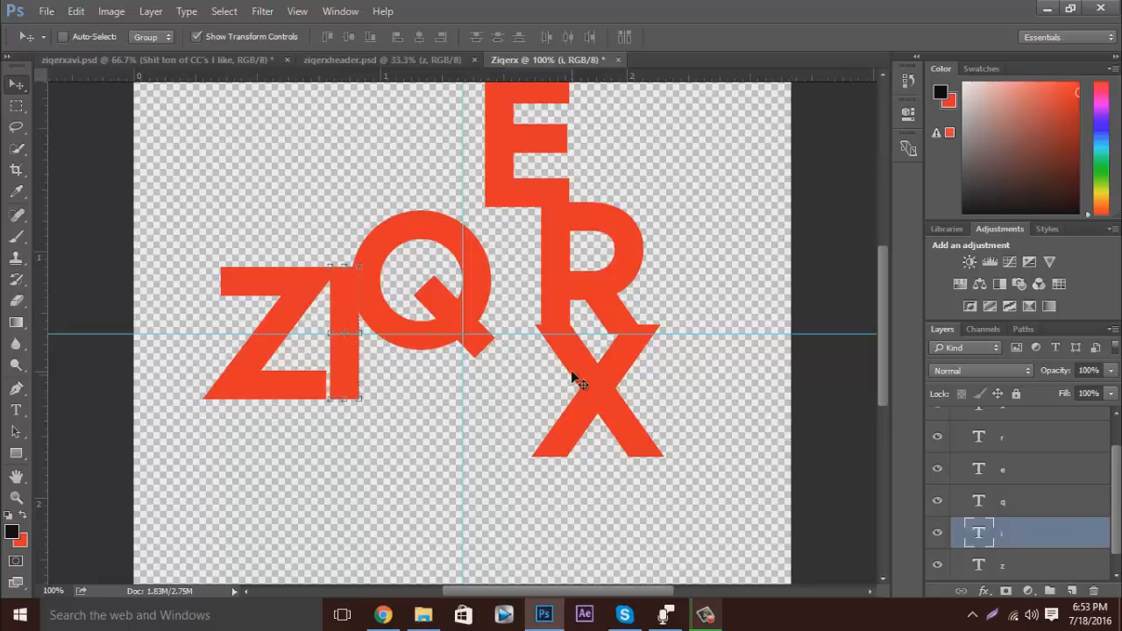
{"action": "key", "text": "ctrl+plus"}
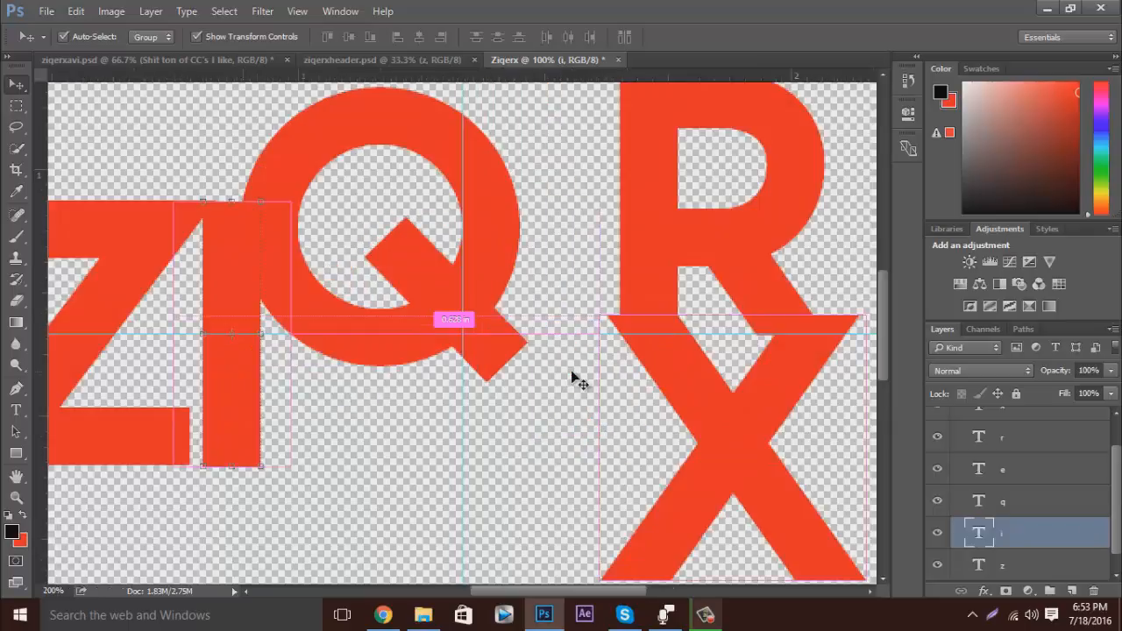
Nudge the i letter left until only a thin gap separates it from the z's lower bar.
{"action": "left_click", "coordinate": [1028, 497]}
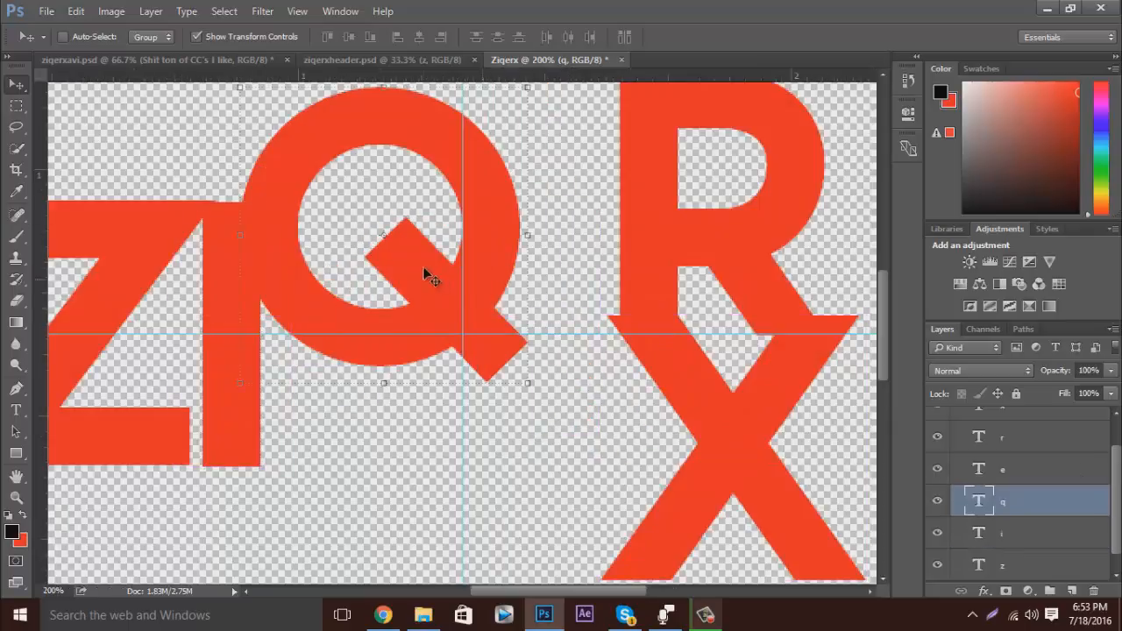
{"action": "left_click", "coordinate": [994, 536]}
{"action": "key", "text": "Left"}
{"action": "key", "text": "Left"}
{"action": "key", "text": "Left"}
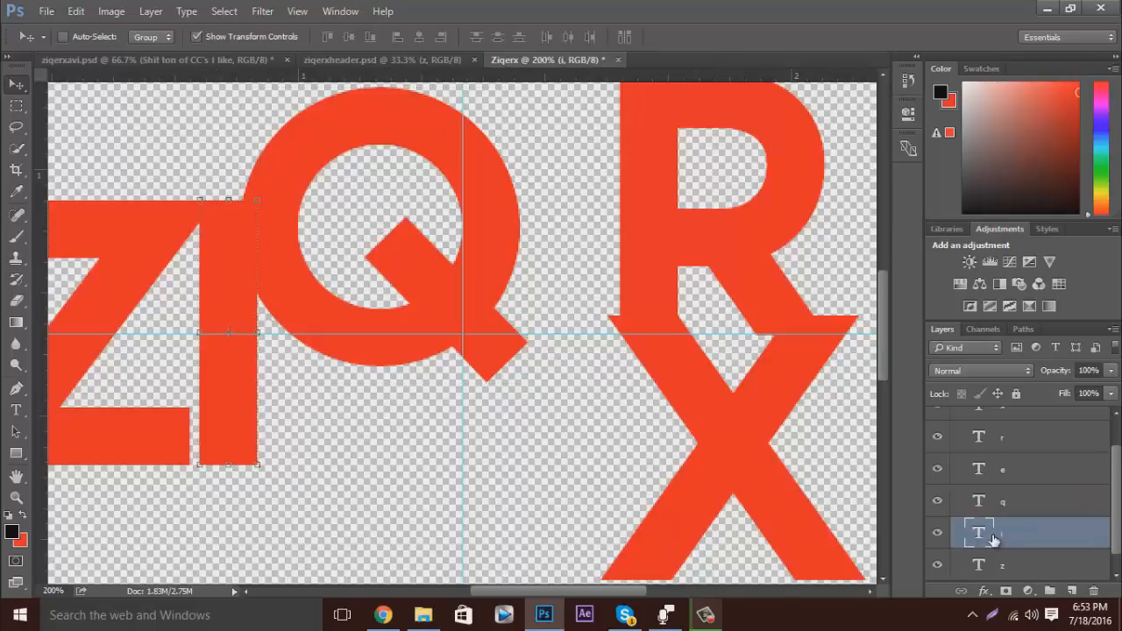
{"action": "key", "text": "Left"}
{"action": "key", "text": "Left"}
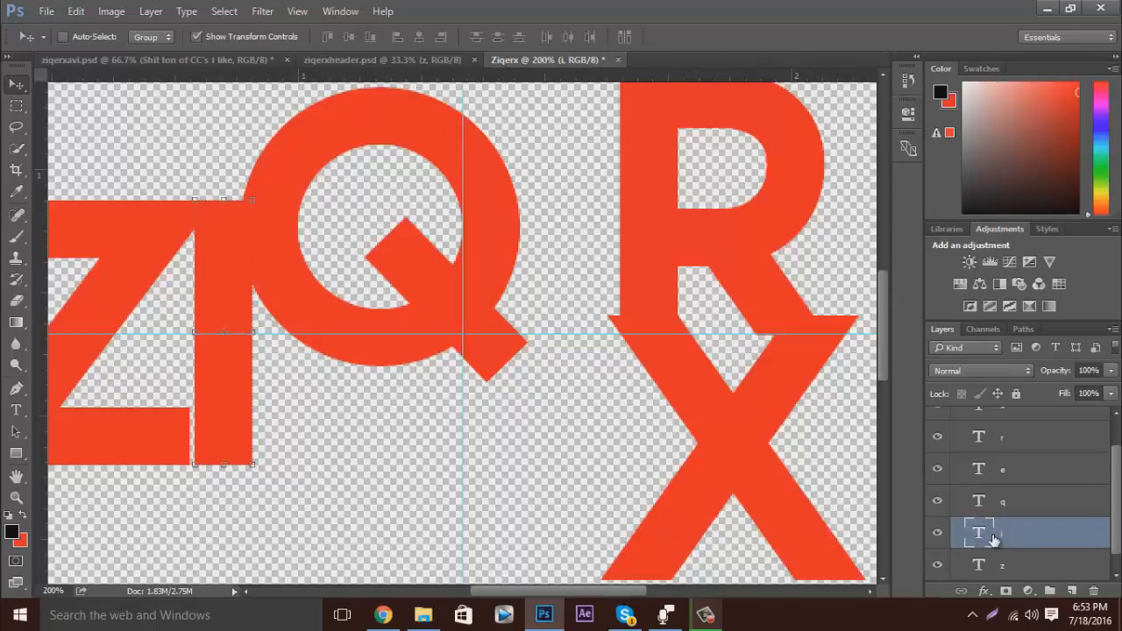
{"action": "key", "text": "ctrl+minus"}
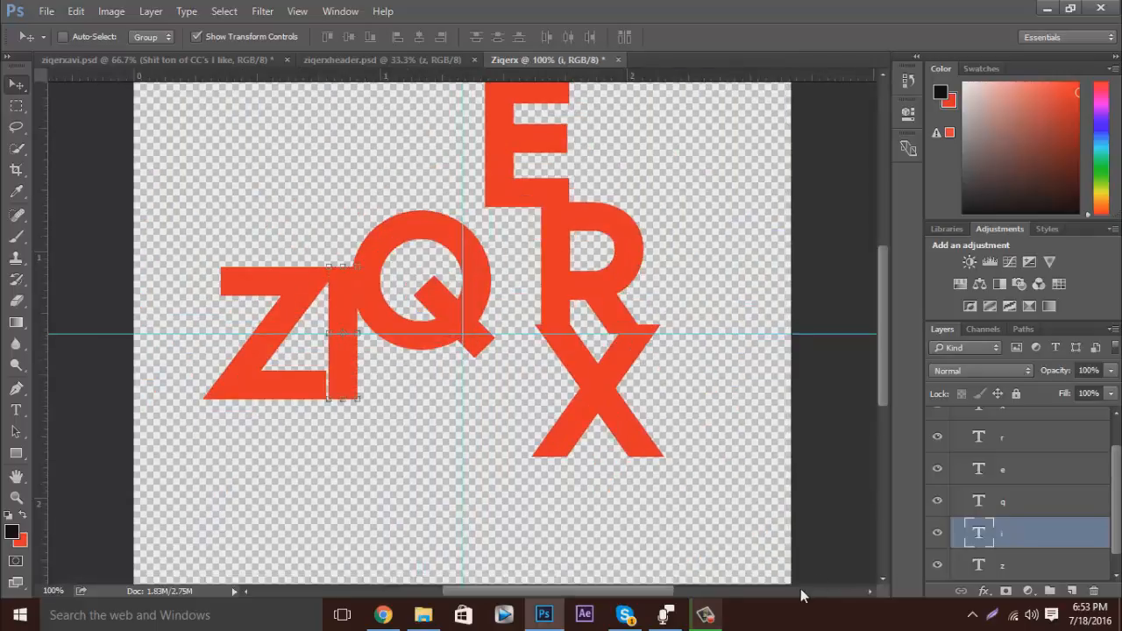
Nudge the q letter down until its ring lines up with the height of the z and i.
{"action": "left_click", "coordinate": [1028, 507]}
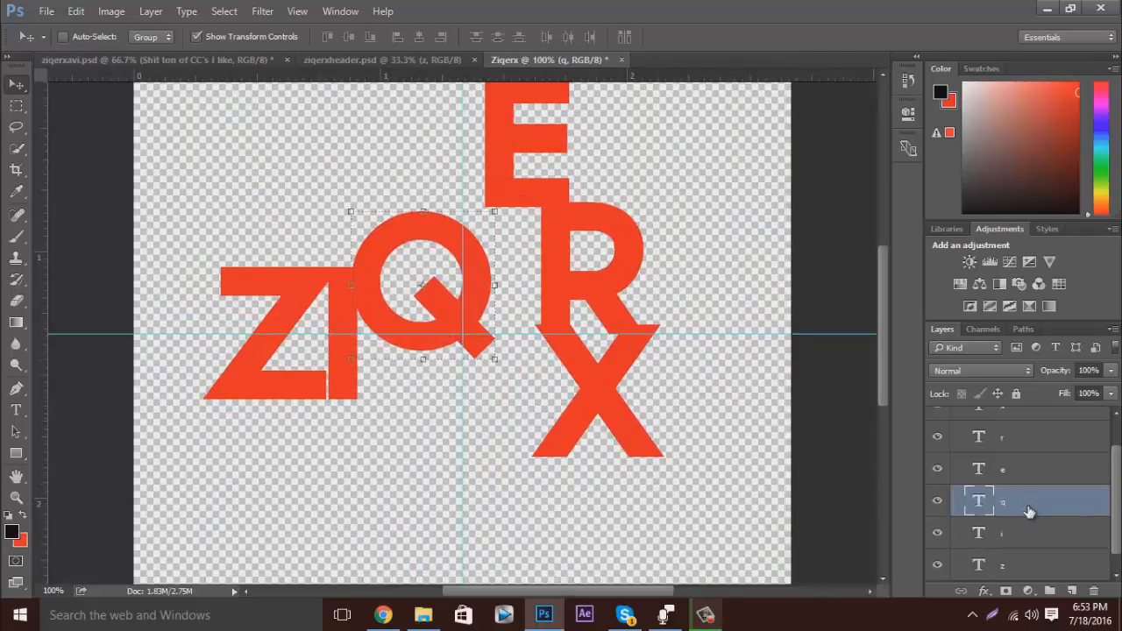
{"action": "key", "text": "Down"}
{"action": "key", "text": "Down"}
{"action": "key", "text": "Down"}
{"action": "key", "text": "Down"}
{"action": "key", "text": "Down"}
{"action": "key", "text": "Down"}
{"action": "key", "text": "Down"}
{"action": "key", "text": "Down"}
{"action": "key", "text": "Down"}
{"action": "key", "text": "Down"}
{"action": "key", "text": "Down"}
{"action": "key", "text": "Down"}
{"action": "key", "text": "Down"}
{"action": "key", "text": "Down"}
{"action": "key", "text": "Down"}
{"action": "key", "text": "Down"}
{"action": "key", "text": "Down"}
{"action": "key", "text": "Down"}
{"action": "key", "text": "Down"}
{"action": "key", "text": "Down"}
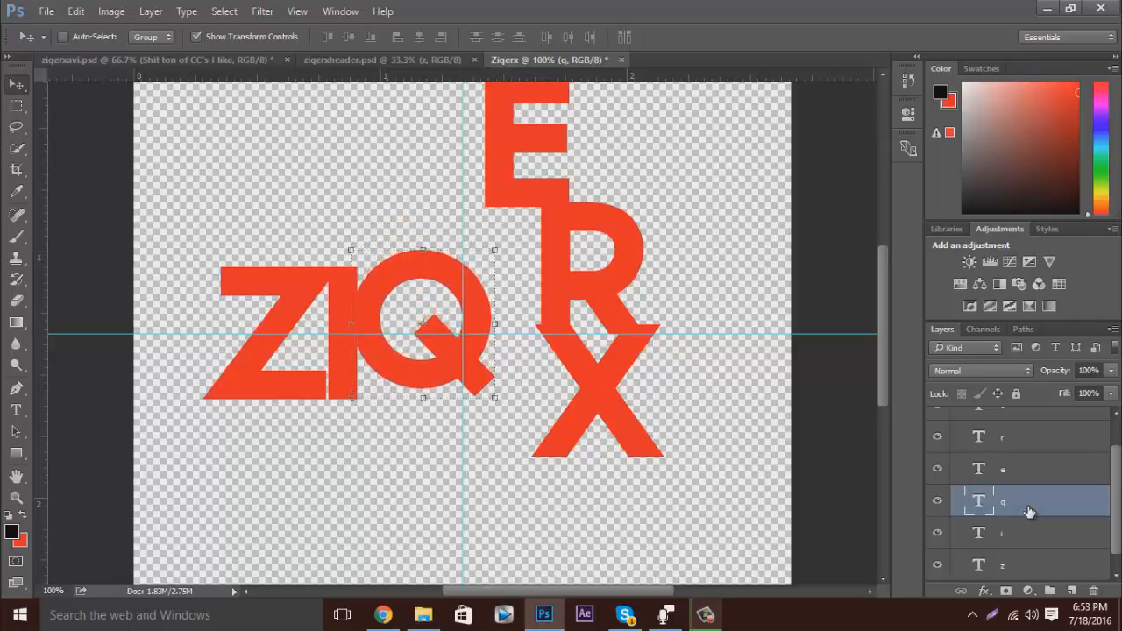
{"action": "key", "text": "Down"}
{"action": "key", "text": "Down"}
{"action": "key", "text": "Down"}
{"action": "key", "text": "Down"}
{"action": "key", "text": "Down"}
{"action": "key", "text": "Down"}
{"action": "key", "text": "Down"}
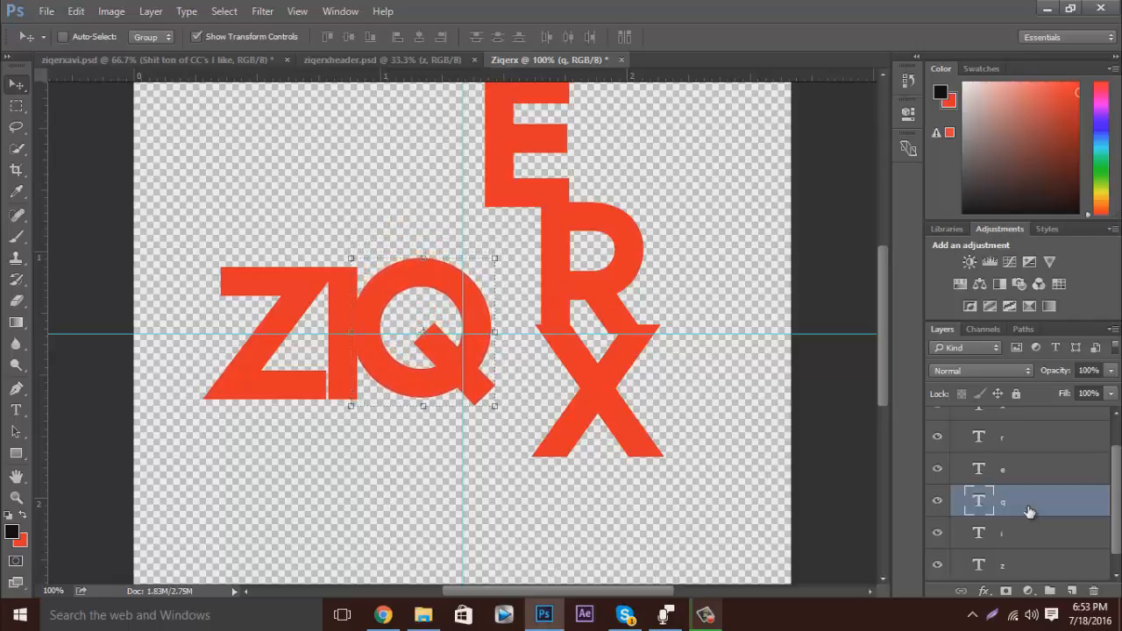
Nudge the q letter left so its ring overlaps the i, and fine-tune its height against the neighbouring letters.
{"action": "key", "text": "Left"}
{"action": "key", "text": "Left"}
{"action": "key", "text": "Left"}
{"action": "key", "text": "Left"}
{"action": "key", "text": "Left"}
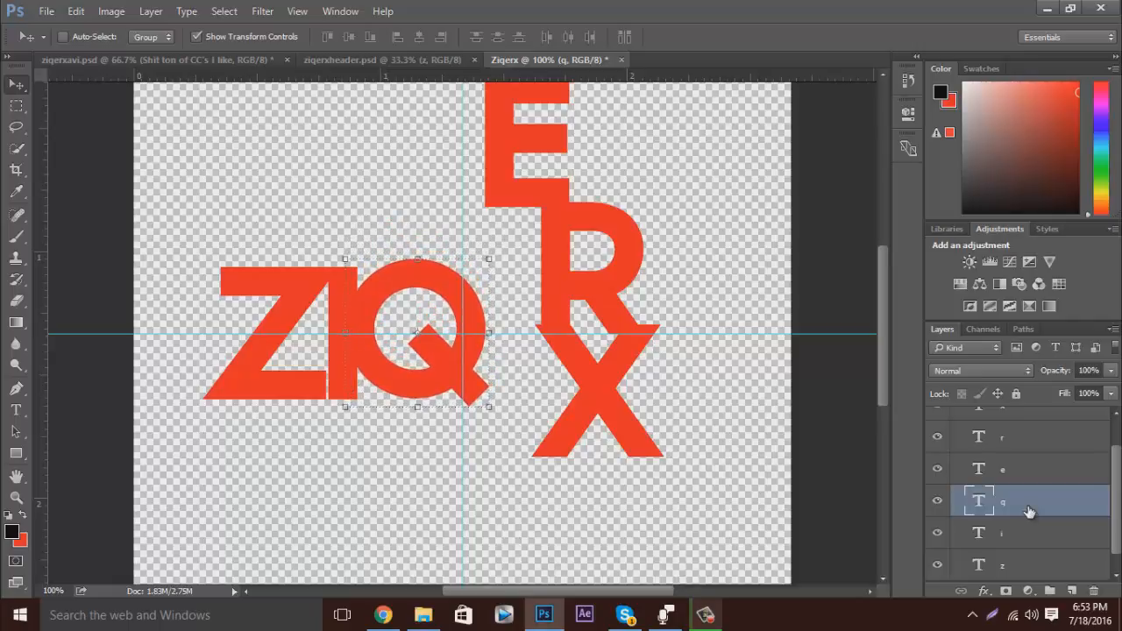
{"action": "key", "text": "Left"}
{"action": "key", "text": "Left"}
{"action": "key", "text": "Down"}
{"action": "key", "text": "Down"}
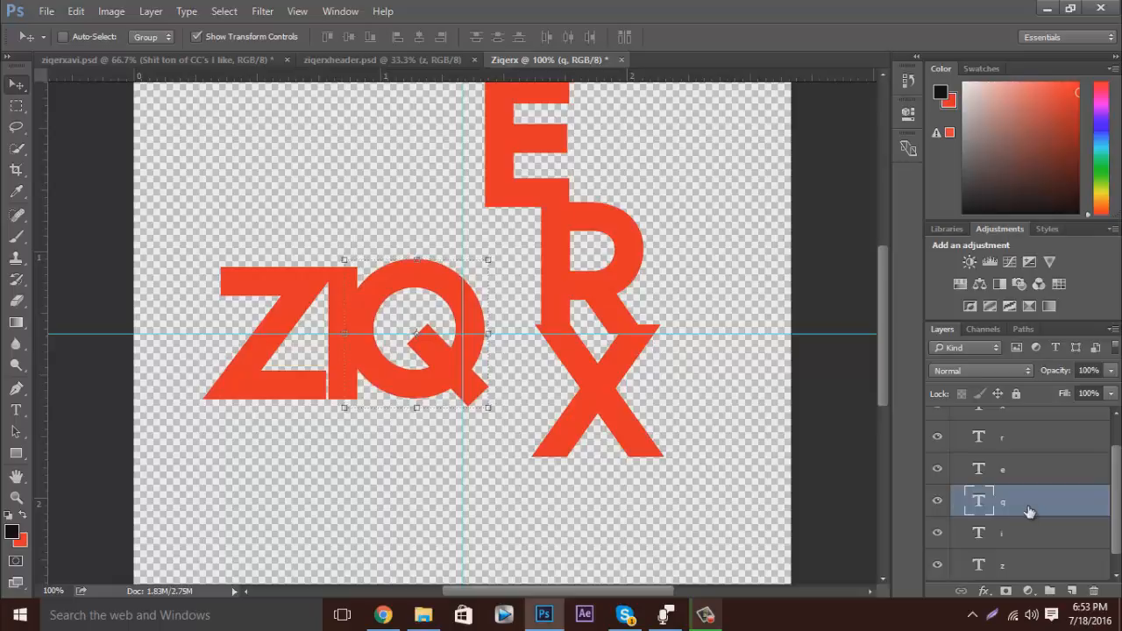
{"action": "key", "text": "Left"}
{"action": "key", "text": "Left"}
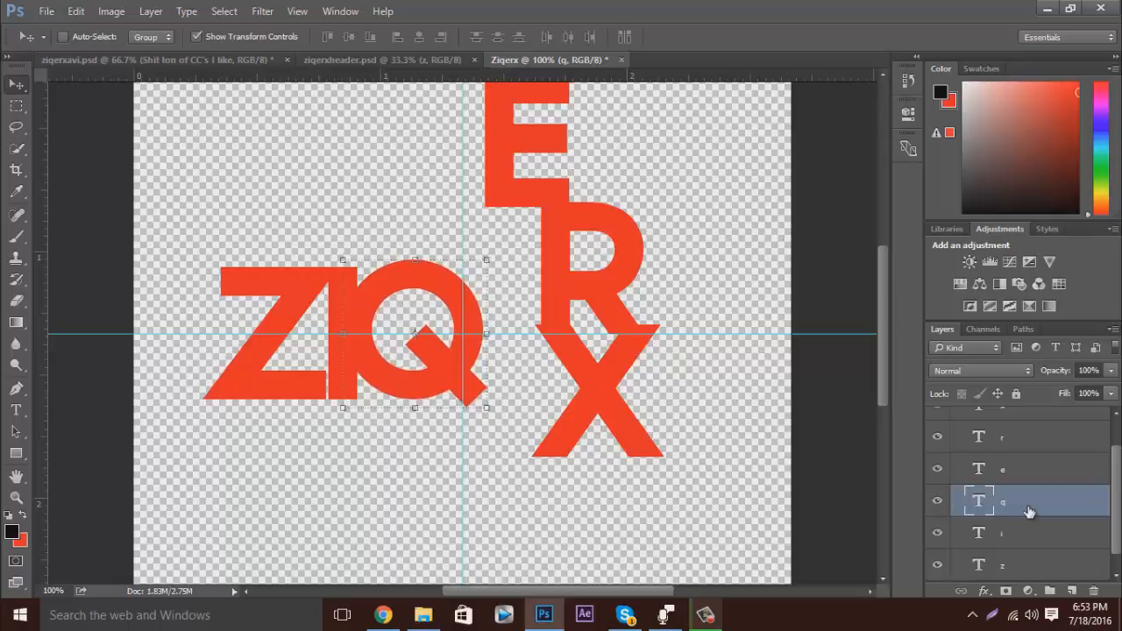
{"action": "key", "text": "Right"}
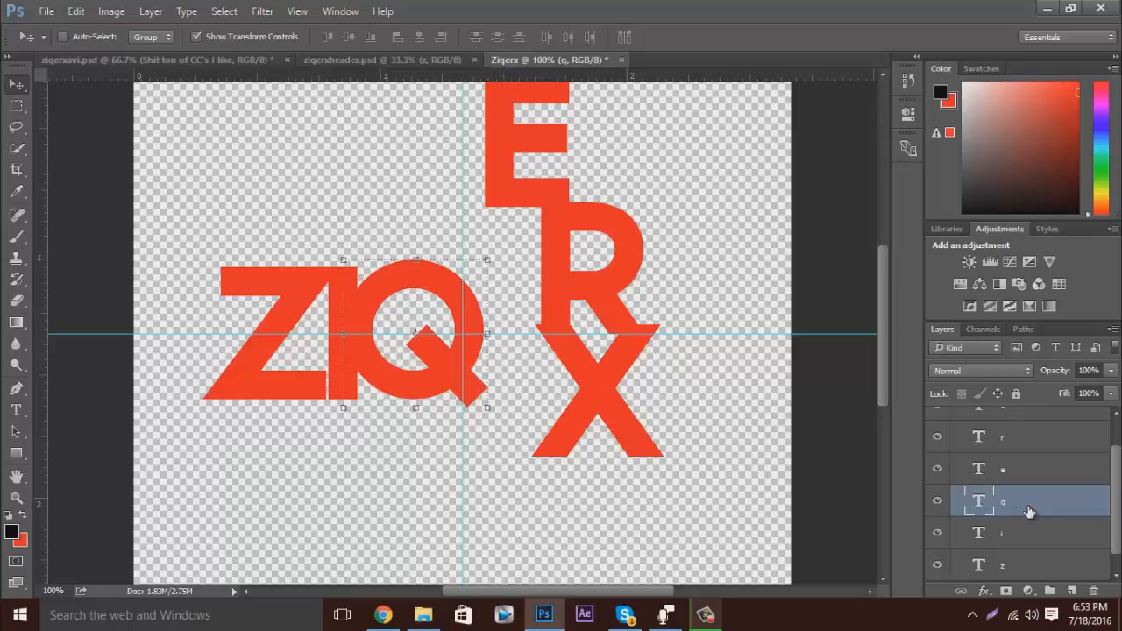
{"action": "key", "text": "ctrl+minus"}
{"action": "key", "text": "ctrl+plus"}
Move the e letter down in line with the q and nudge it right so it only slightly overlaps the q's ring.
{"action": "left_click", "coordinate": [1033, 479]}
{"action": "left_click_drag", "start_coordinate": [534, 181], "coordinate": [523, 359]}
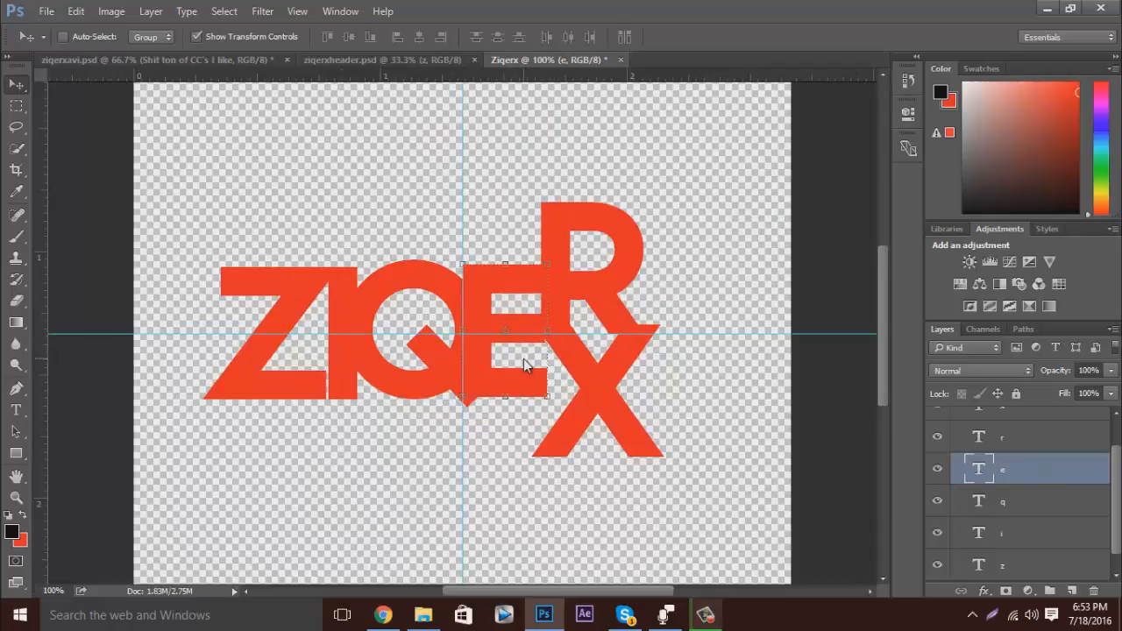
{"action": "key", "text": "Right"}
{"action": "key", "text": "Right"}
{"action": "key", "text": "Right"}
{"action": "key", "text": "Right"}
{"action": "key", "text": "Right"}
{"action": "key", "text": "Right"}
{"action": "key", "text": "Right"}
{"action": "key", "text": "Right"}
{"action": "key", "text": "Right"}
{"action": "key", "text": "Right"}
{"action": "key", "text": "Right"}
{"action": "key", "text": "Right"}
{"action": "key", "text": "Right"}
{"action": "key", "text": "Right"}
{"action": "key", "text": "Right"}
{"action": "key", "text": "Right"}
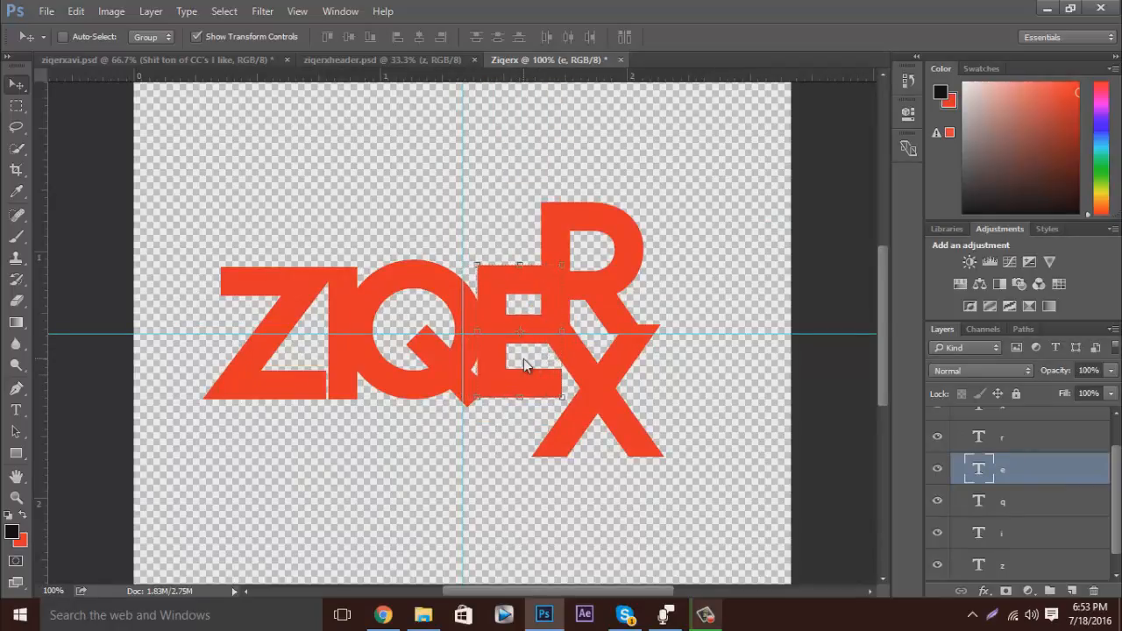
Nudge the e letter left and slightly down against the q, and place its layer below the q layer.
{"action": "key", "text": "Left"}
{"action": "key", "text": "Left"}
{"action": "key", "text": "Left"}
{"action": "key", "text": "Left"}
{"action": "key", "text": "Down"}
{"action": "key", "text": "Down"}
{"action": "key", "text": "Down"}
{"action": "key", "text": "Left"}
{"action": "key", "text": "Left"}
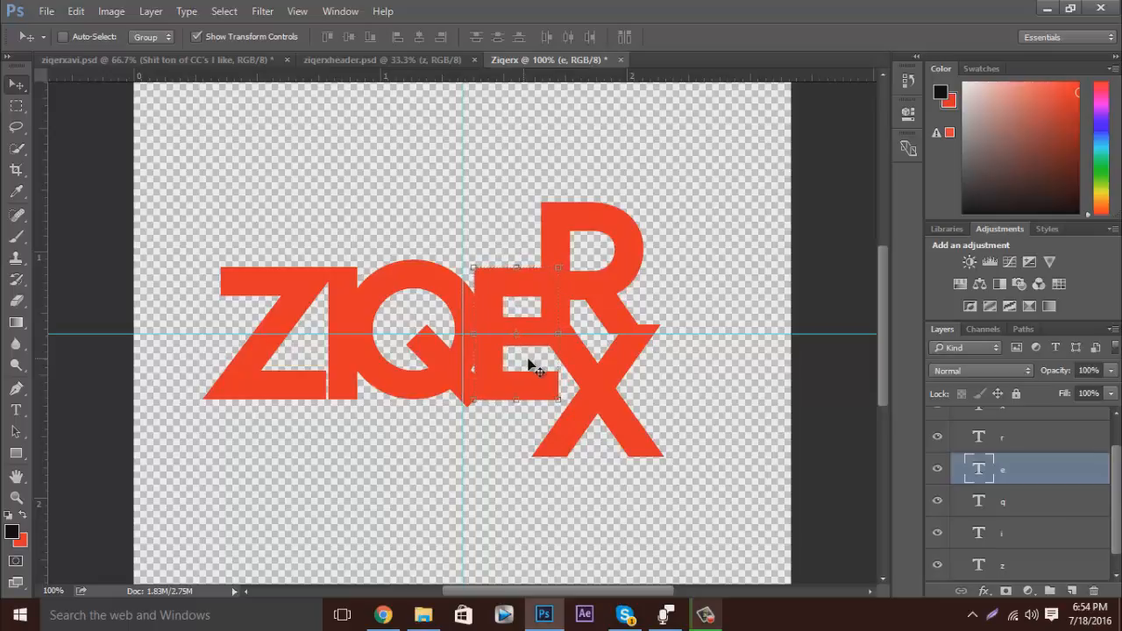
{"action": "key", "text": "Left"}
{"action": "key", "text": "Left"}
{"action": "key", "text": "Left"}
{"action": "key", "text": "Left"}
{"action": "key", "text": "Left"}
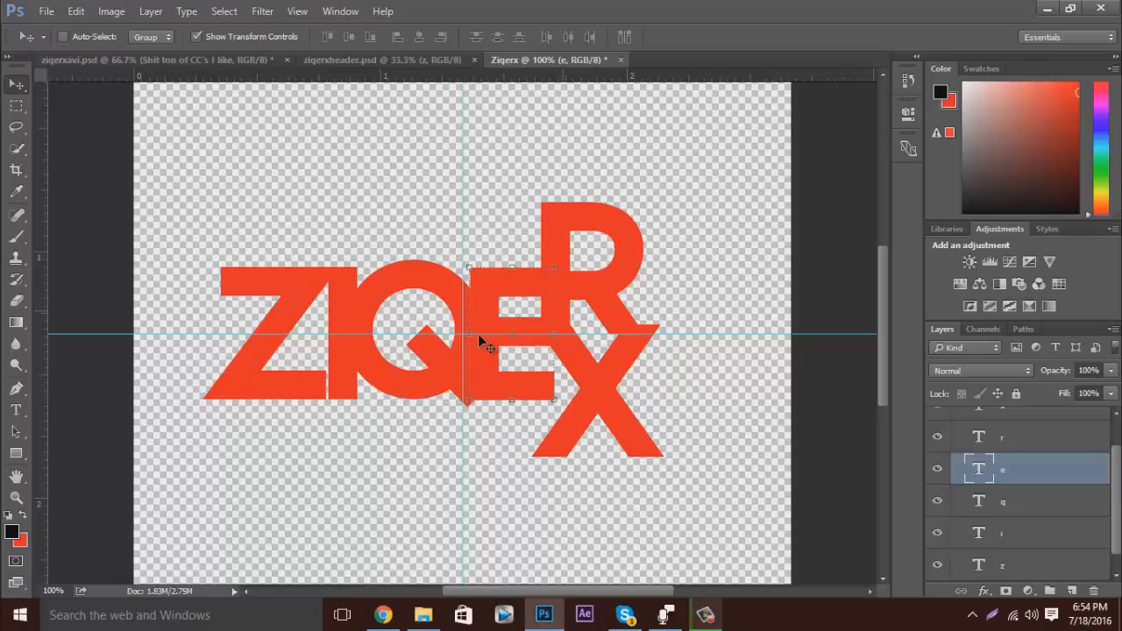
{"action": "left_click_drag", "start_coordinate": [1006, 463], "coordinate": [1017, 504]}
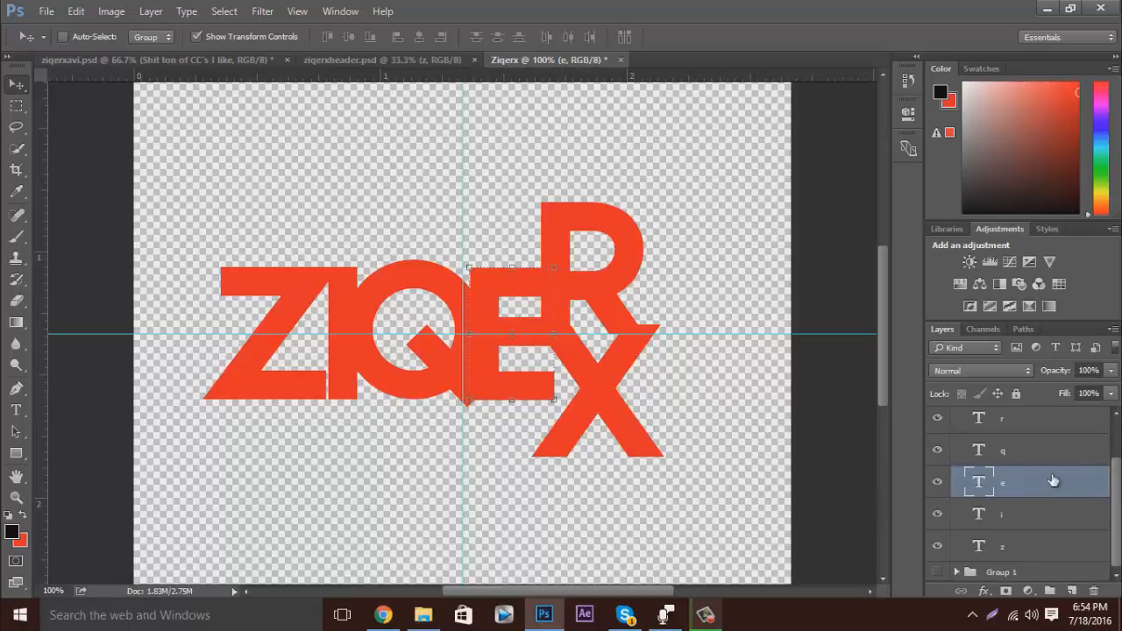
Move the r letter down in line with the e and nudge it left so its stem overlaps the e's arms.
{"action": "scroll", "coordinate": [1047, 482], "scroll_direction": "up", "scroll_amount": 1}
{"action": "left_click", "coordinate": [1017, 459]}
{"action": "left_click_drag", "start_coordinate": [628, 311], "coordinate": [641, 375]}
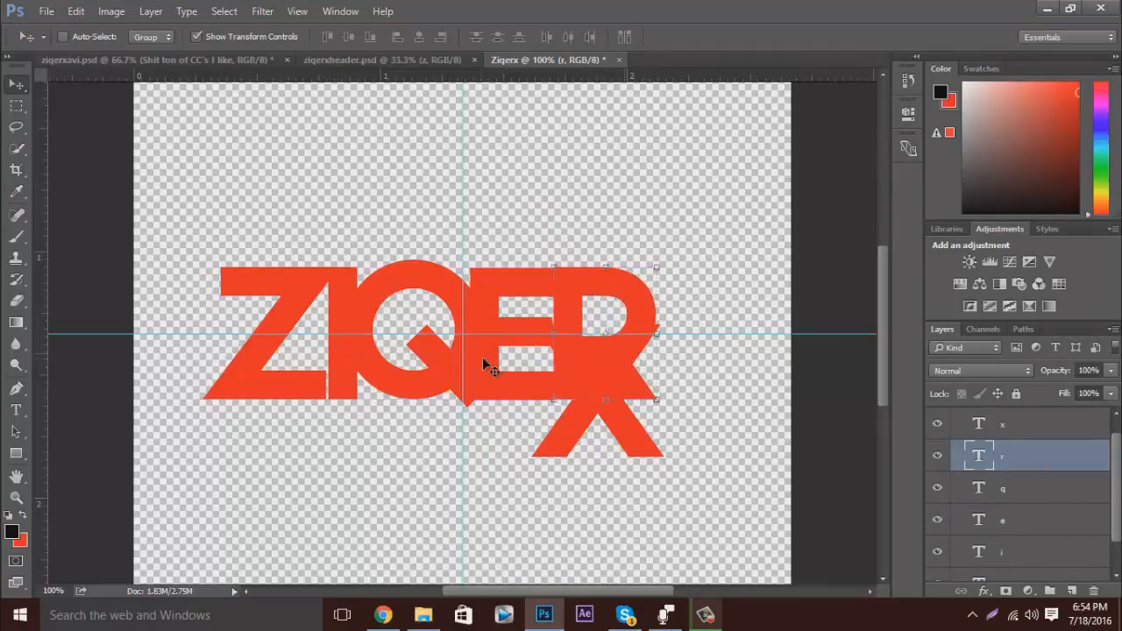
{"action": "key", "text": "Left"}
{"action": "key", "text": "Left"}
{"action": "key", "text": "Left"}
{"action": "key", "text": "Left"}
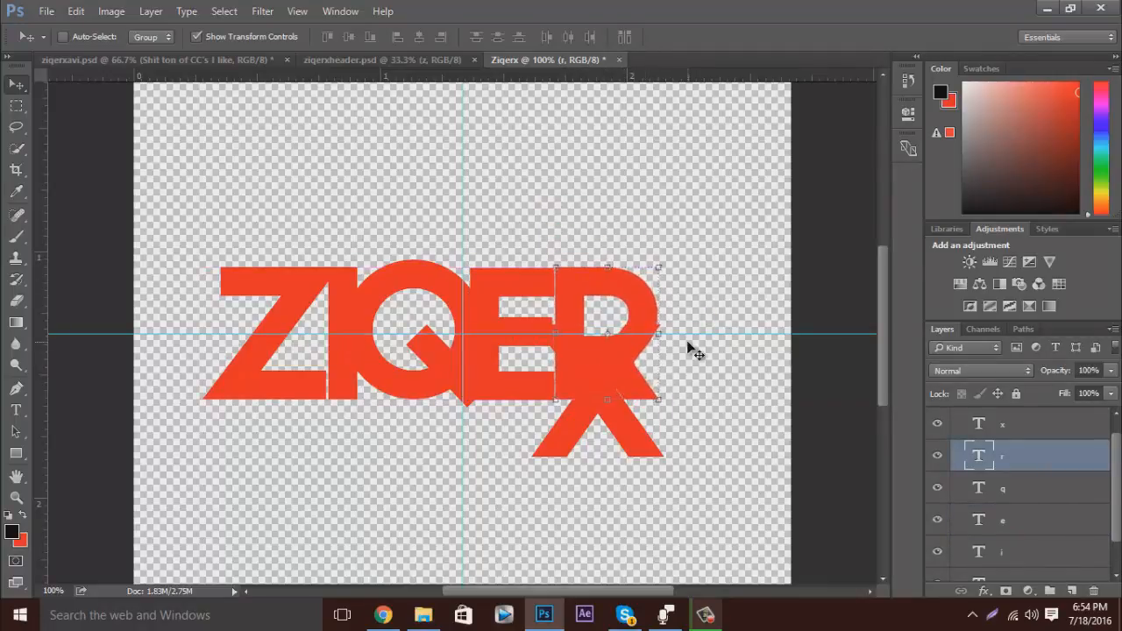
{"action": "key", "text": "Left"}
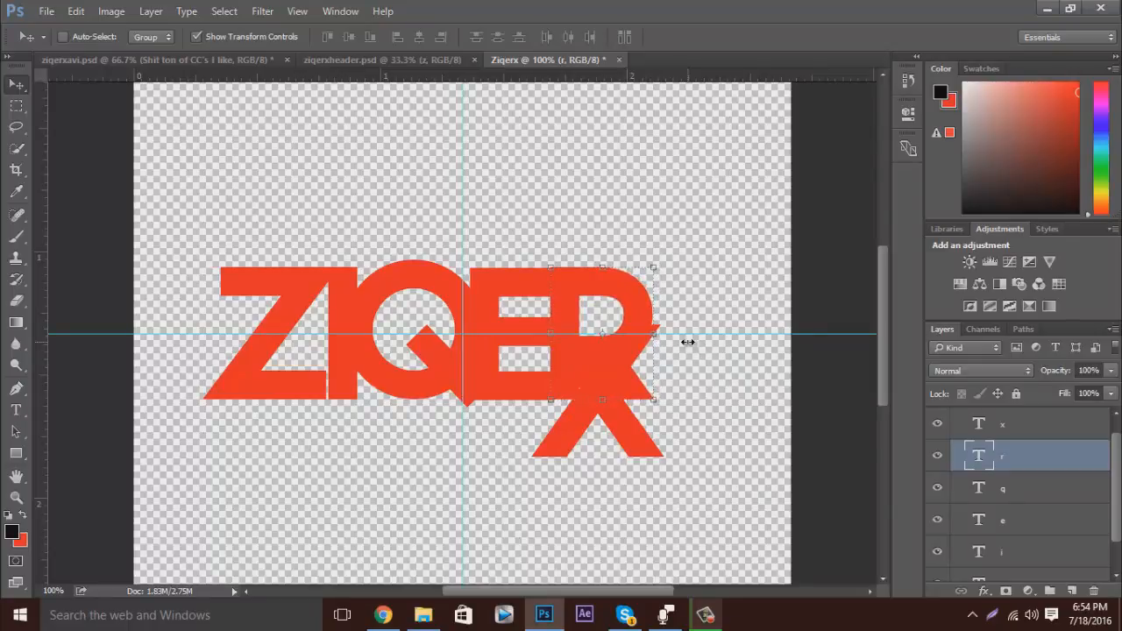
Move the x letter up beside the r and nudge it left until it overlaps the r's bowl and leg.
{"action": "left_click", "coordinate": [1015, 427]}
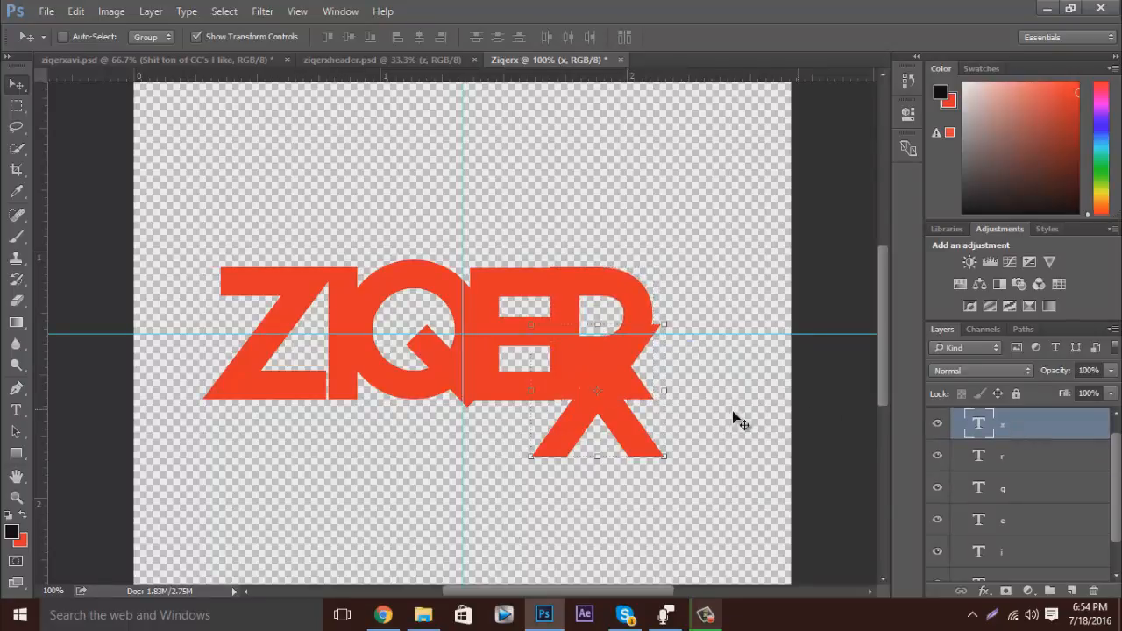
{"action": "left_click_drag", "start_coordinate": [618, 360], "coordinate": [725, 295]}
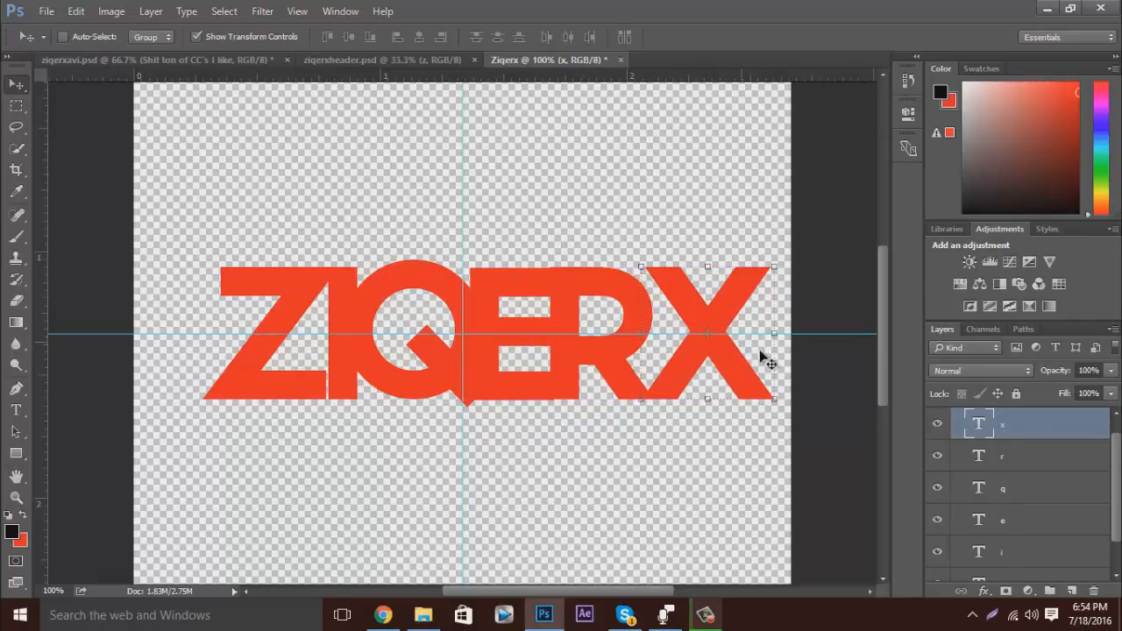
{"action": "key", "text": "alt+bracketleft"}
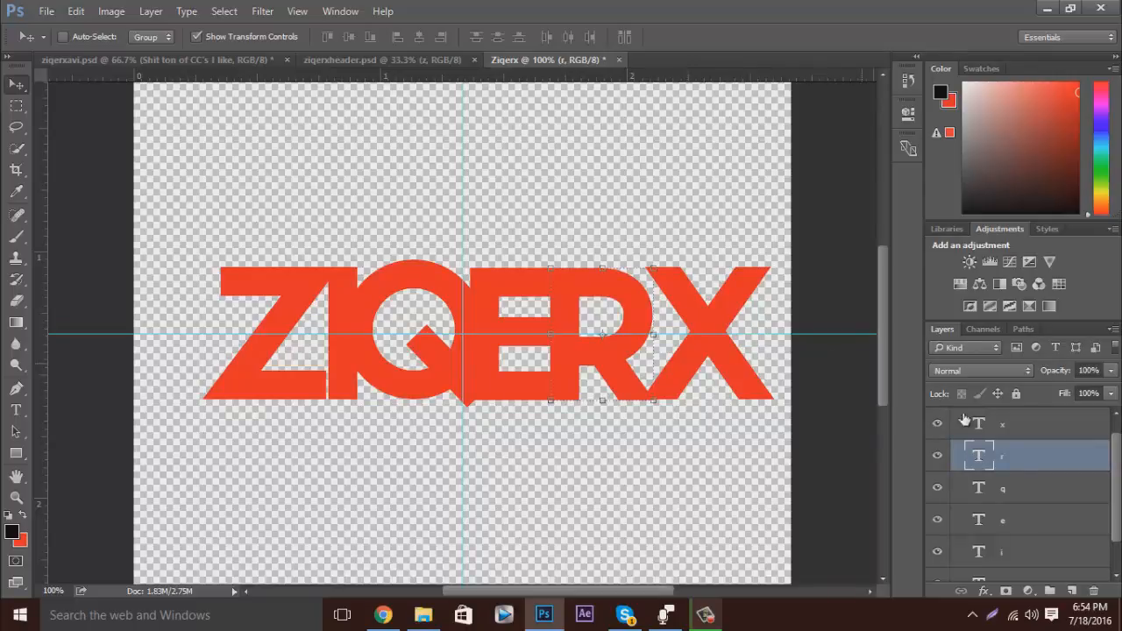
{"action": "left_click", "coordinate": [1017, 430]}
{"action": "left_click_drag", "start_coordinate": [739, 318], "coordinate": [730, 314]}
{"action": "key", "text": "Left"}
{"action": "key", "text": "Left"}
{"action": "key", "text": "Left"}
{"action": "key", "text": "Left"}
{"action": "key", "text": "Left"}
{"action": "key", "text": "Left"}
{"action": "key", "text": "Left"}
{"action": "key", "text": "Left"}
{"action": "key", "text": "Left"}
{"action": "key", "text": "Left"}
{"action": "key", "text": "Left"}
{"action": "key", "text": "Left"}
{"action": "key", "text": "Left"}
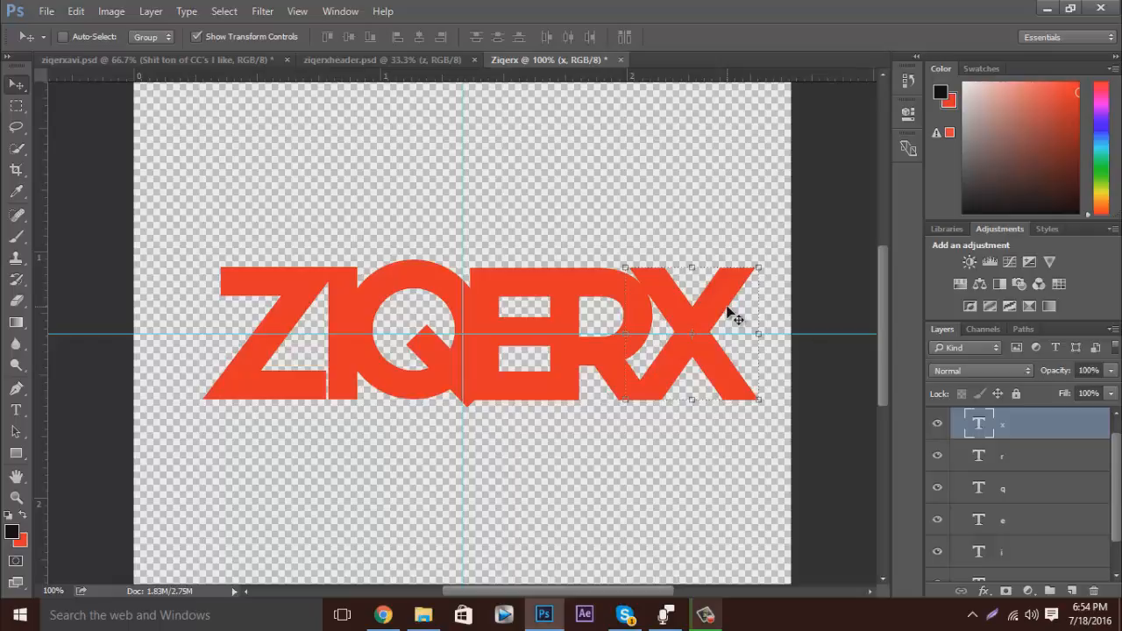
Duplicate the Group 1 copy letter group, keeping the lower copy as a hidden backup, and delete the old Group 1.
{"action": "key", "text": "ctrl+minus"}
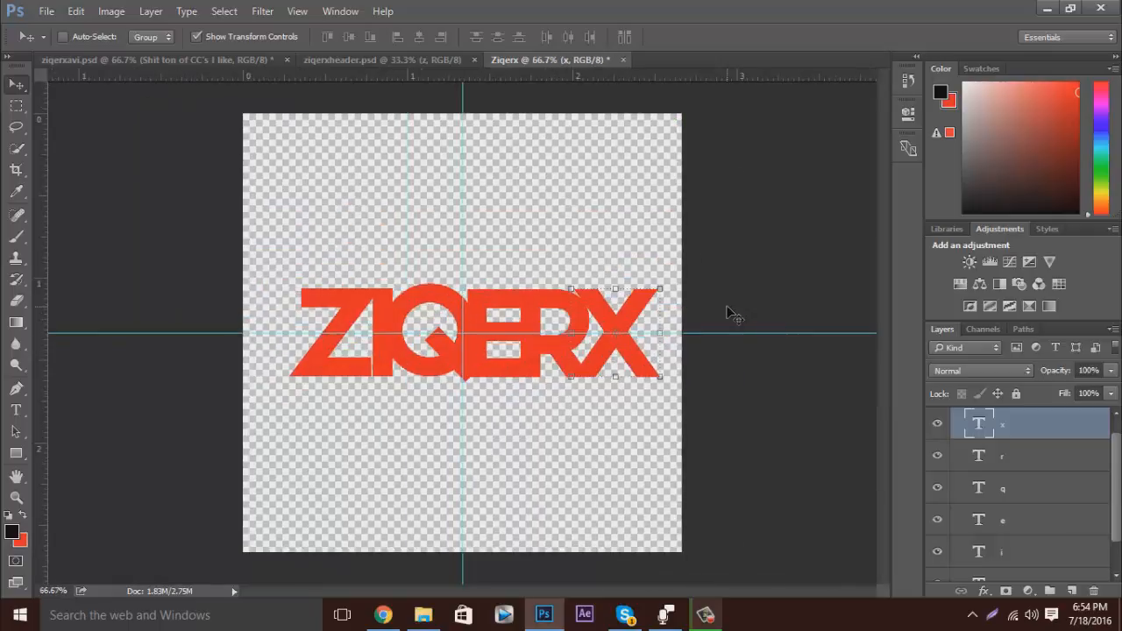
{"action": "scroll", "coordinate": [1012, 467], "scroll_direction": "up", "scroll_amount": 1}
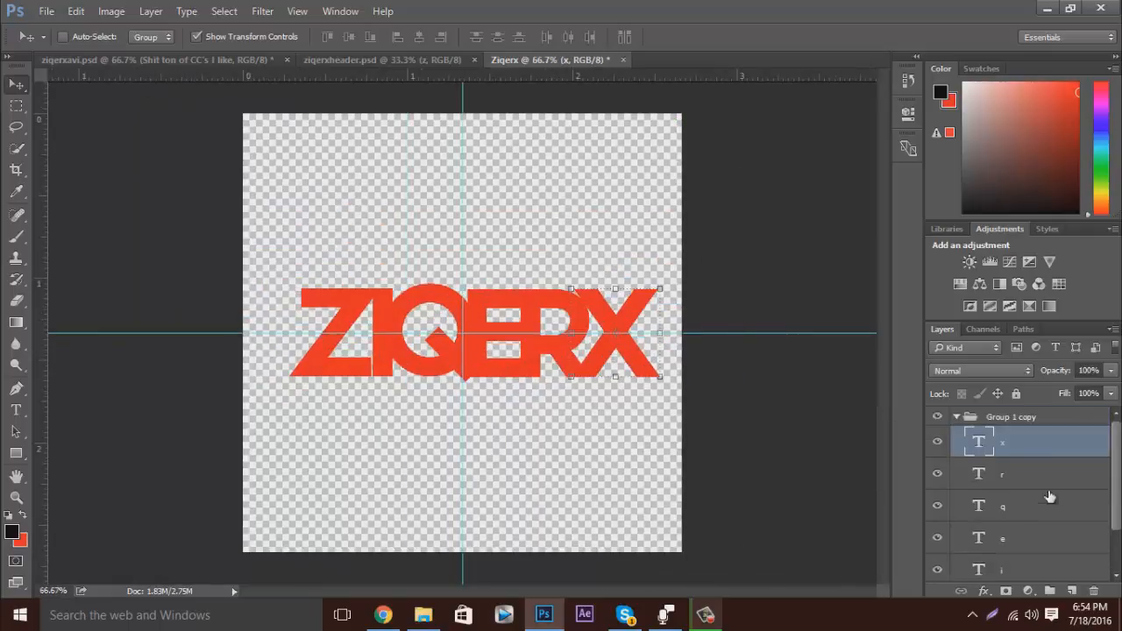
{"action": "left_click", "coordinate": [957, 417]}
{"action": "left_click", "coordinate": [997, 420]}
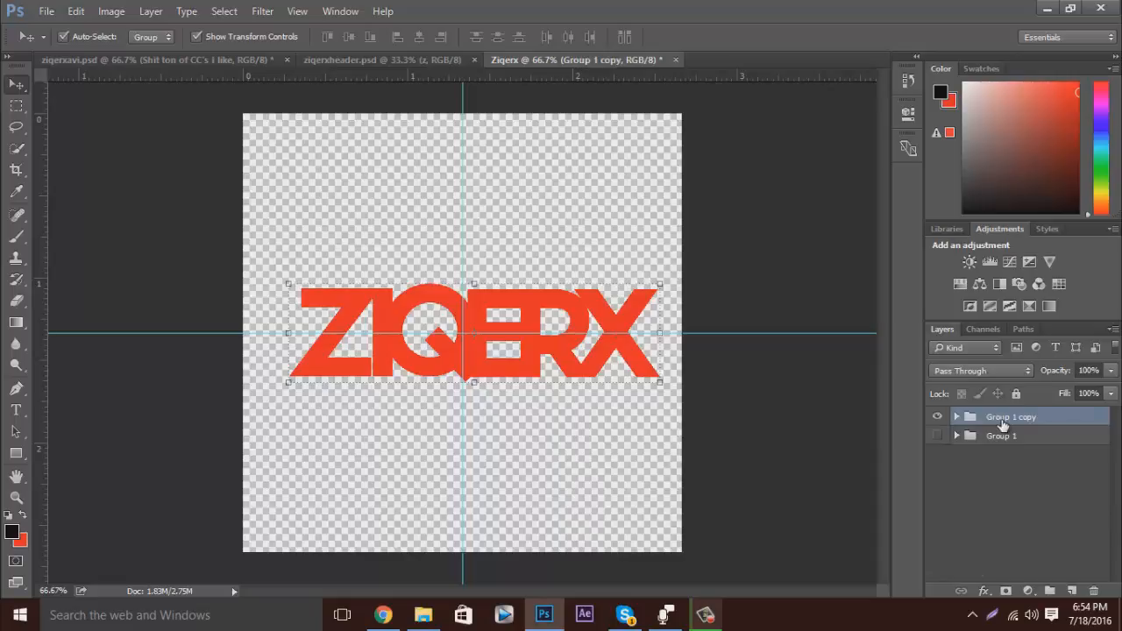
{"action": "key", "text": "ctrl+j"}
{"action": "left_click", "coordinate": [999, 455]}
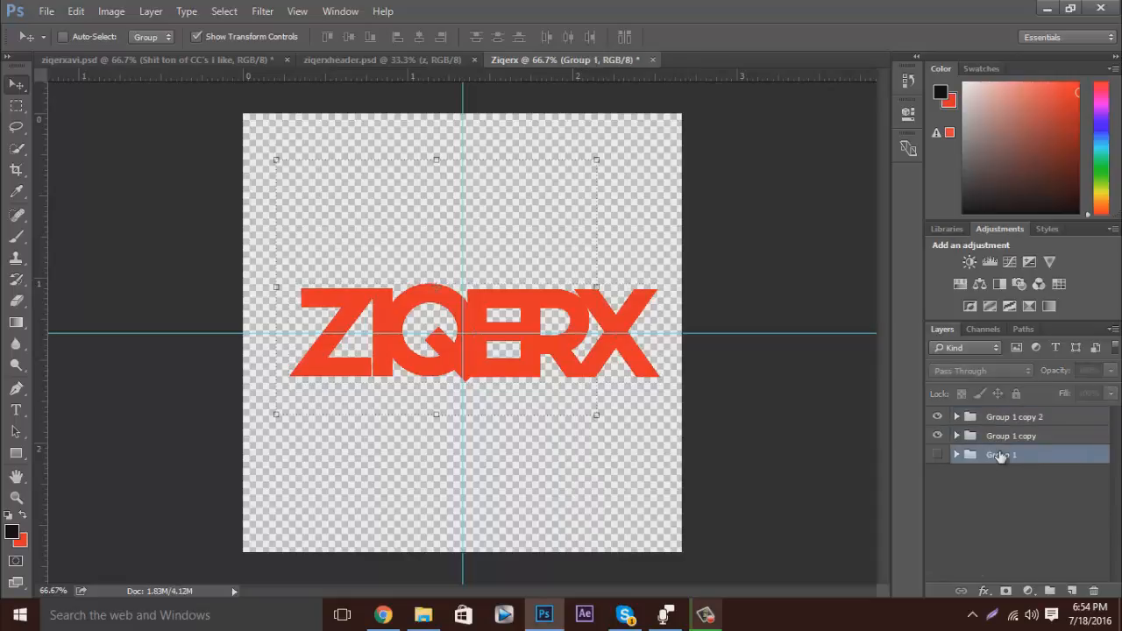
{"action": "key", "text": "Delete"}
{"action": "left_click", "coordinate": [938, 435]}
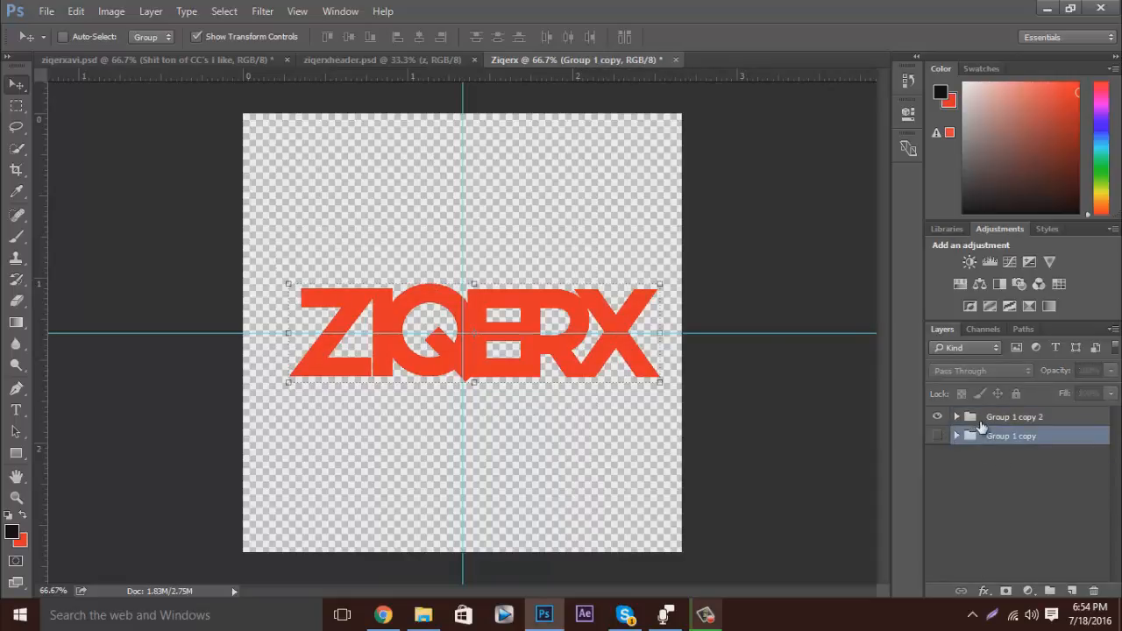
Give the z layer in Group 1 copy 2 a black Multiply drop shadow with 100% opacity, 90° angle, 42 px distance, 14% spread and 75 px size.
{"action": "left_click", "coordinate": [980, 421]}
{"action": "left_click", "coordinate": [957, 417]}
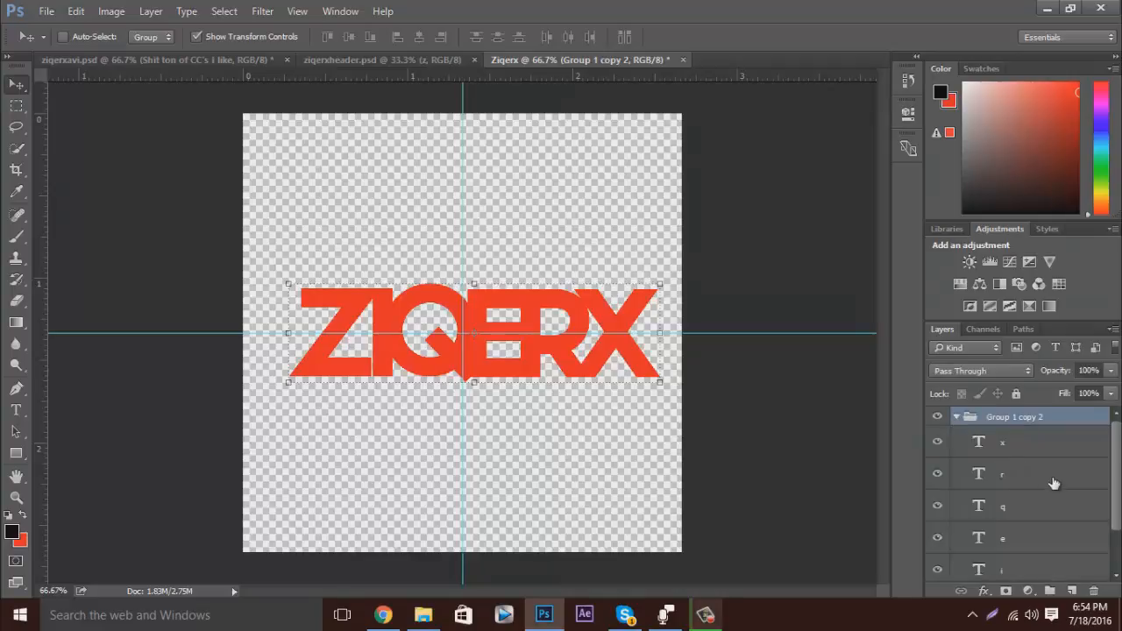
{"action": "scroll", "coordinate": [1057, 485], "scroll_direction": "down", "scroll_amount": 2}
{"action": "left_click", "coordinate": [1021, 549]}
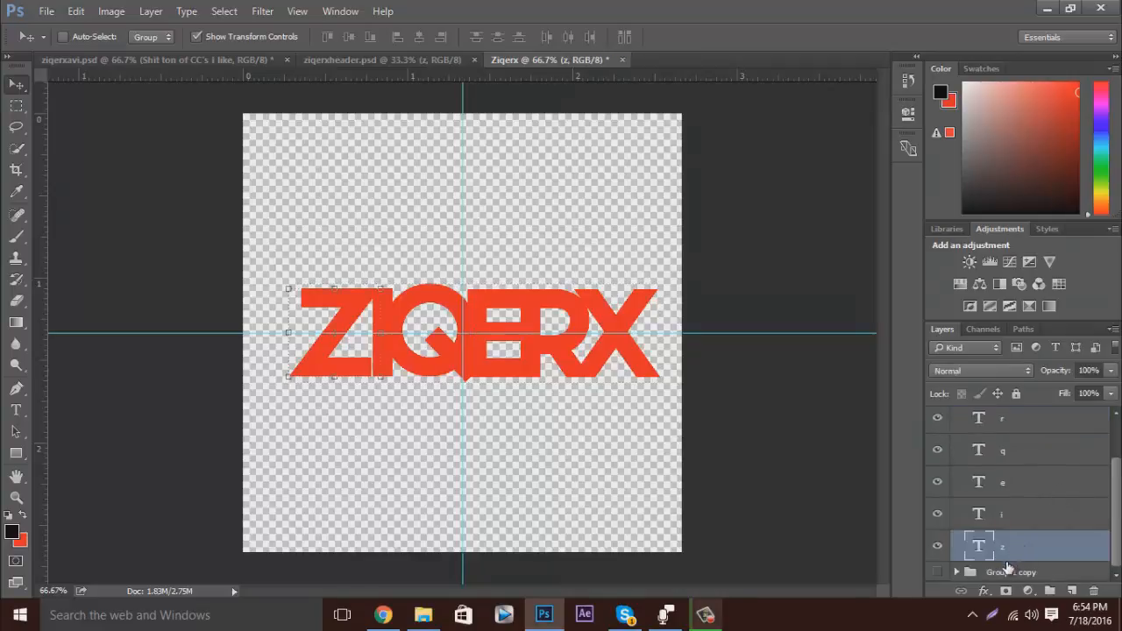
{"action": "left_click", "coordinate": [984, 592]}
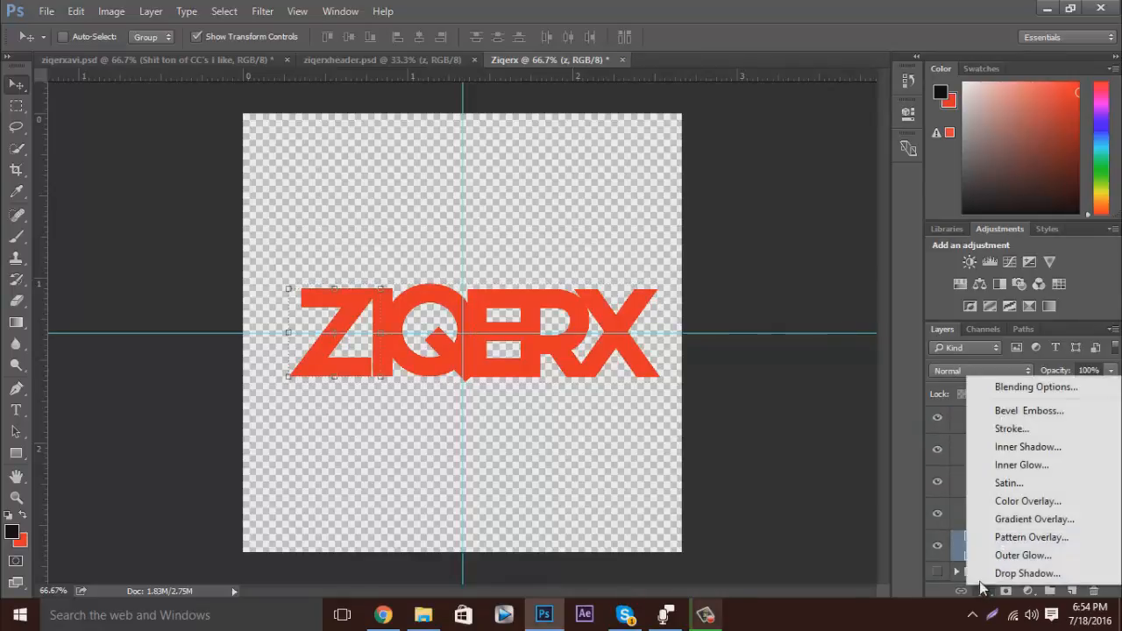
{"action": "left_click", "coordinate": [1023, 555]}
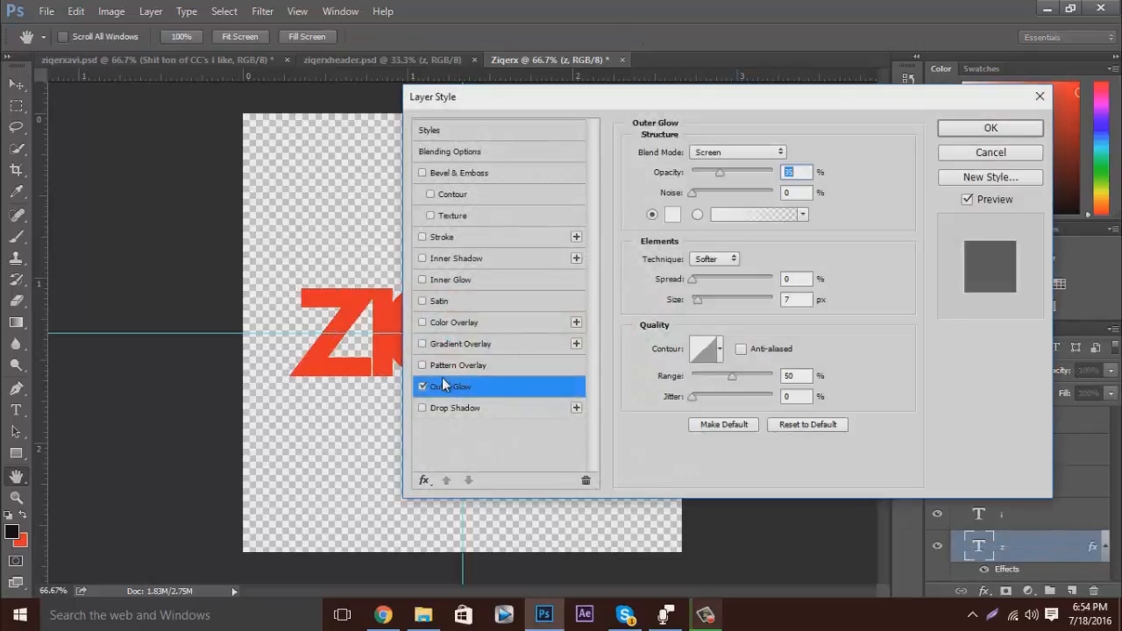
{"action": "left_click", "coordinate": [422, 386]}
{"action": "left_click", "coordinate": [422, 407]}
{"action": "left_click", "coordinate": [442, 407]}
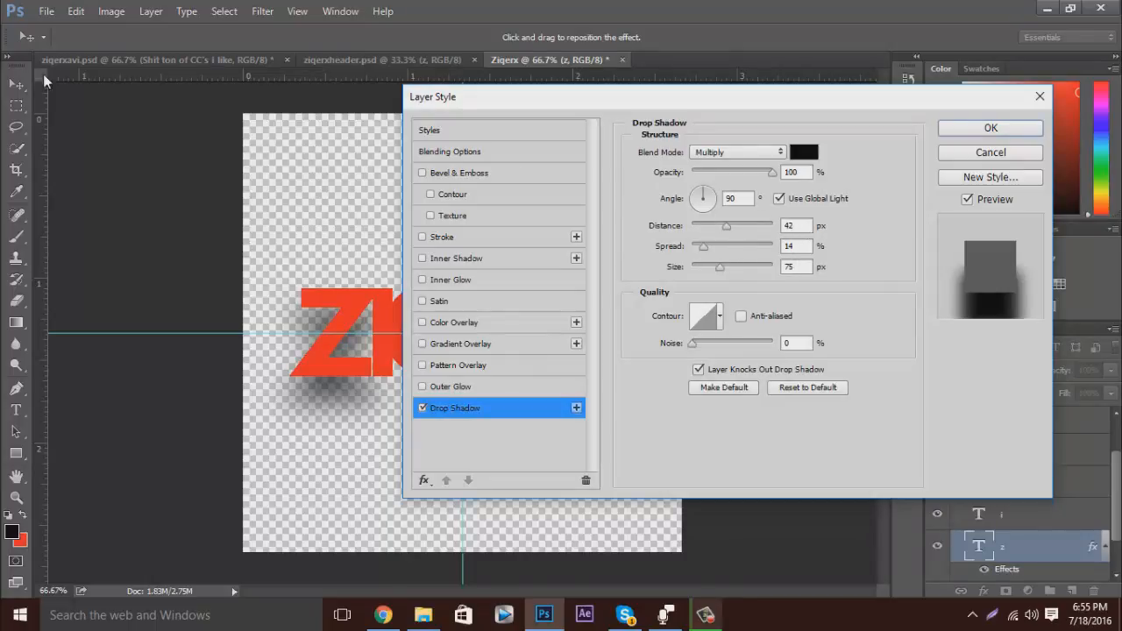
{"action": "left_click", "coordinate": [991, 128]}
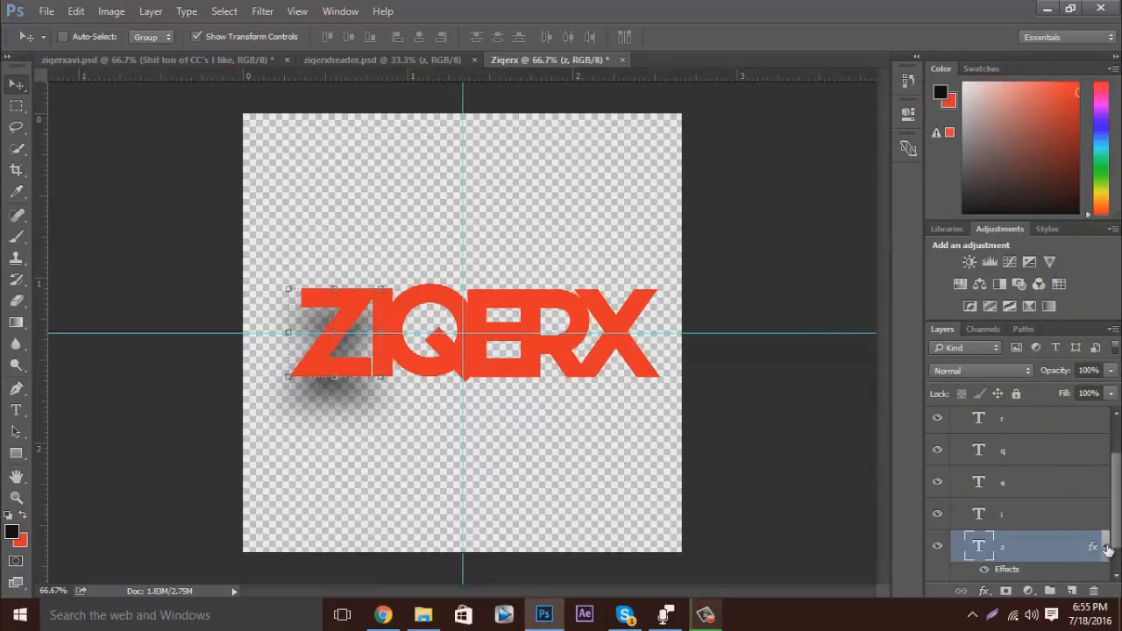
Copy the z layer's style, paste it onto the i, e, q, r and x layers, and collapse the effects lists.
{"action": "scroll", "coordinate": [1087, 540], "scroll_direction": "down", "scroll_amount": 1}
{"action": "right_click", "coordinate": [1063, 519]}
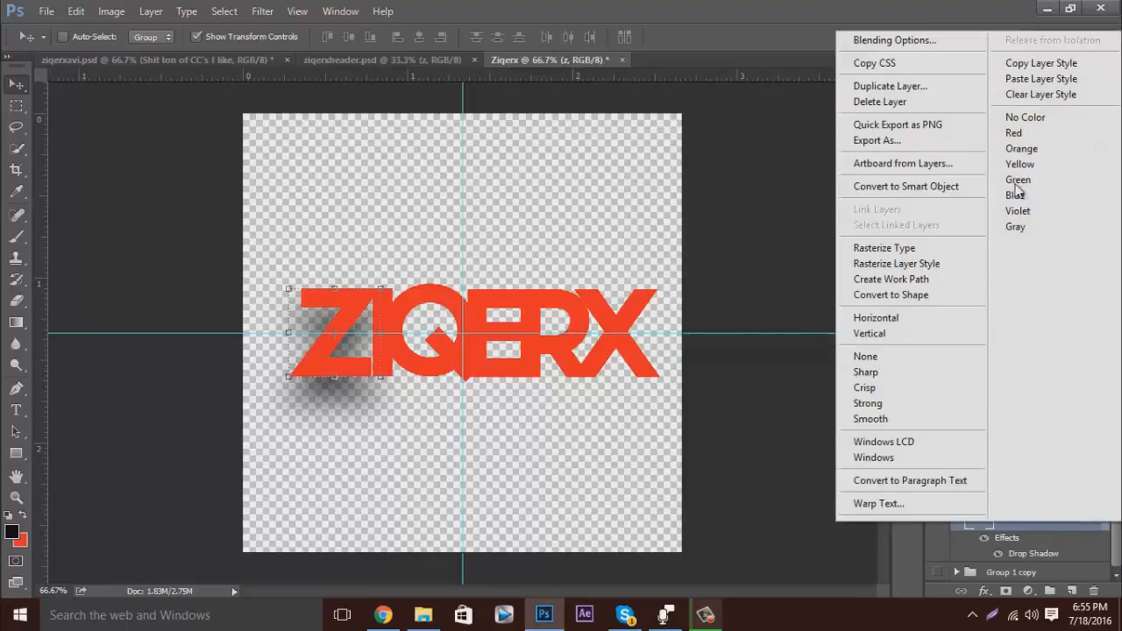
{"action": "left_click", "coordinate": [1041, 63]}
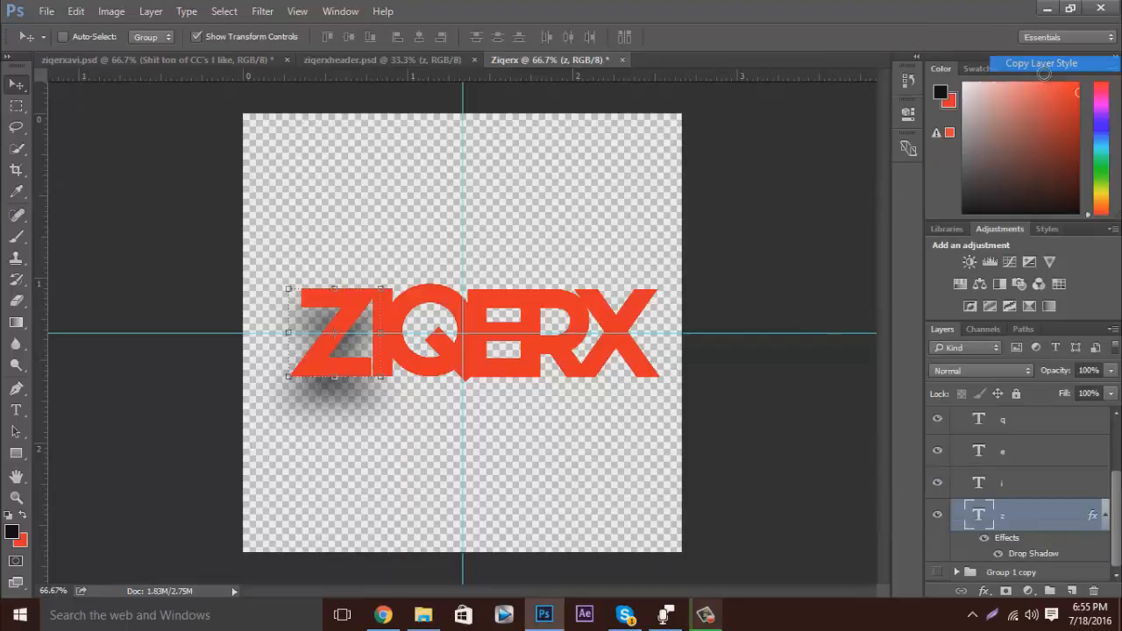
{"action": "left_click", "coordinate": [1078, 490]}
{"action": "scroll", "coordinate": [1052, 473], "scroll_direction": "up", "scroll_amount": 3}
{"action": "left_click", "coordinate": [1028, 447], "text": "shift"}
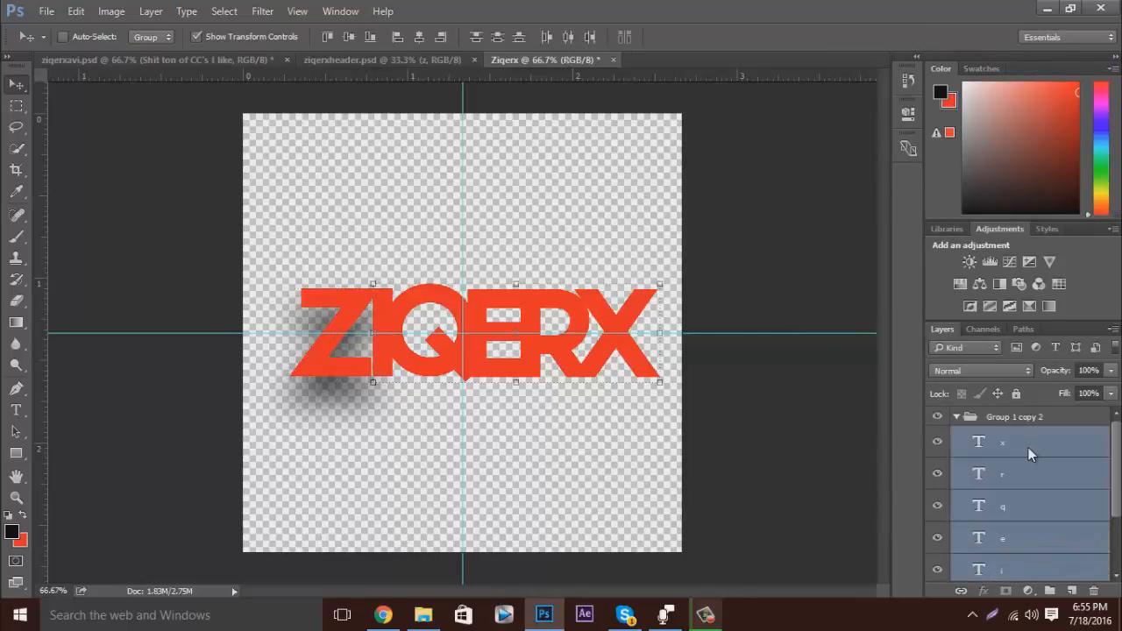
{"action": "right_click", "coordinate": [1028, 447]}
{"action": "left_click", "coordinate": [938, 156]}
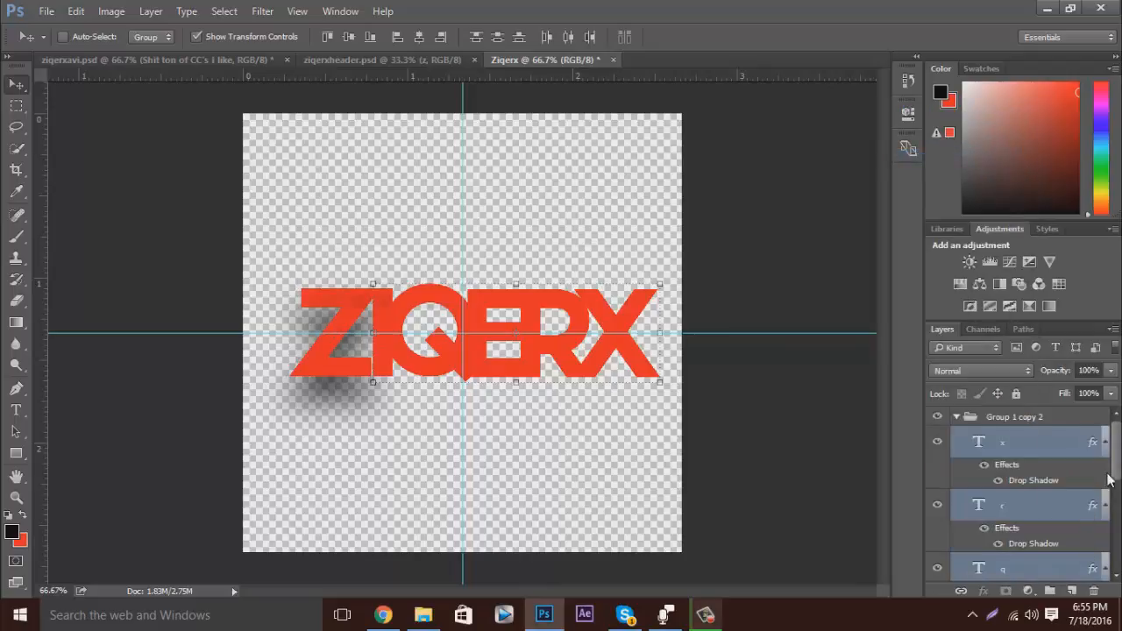
{"action": "left_click", "coordinate": [1106, 444]}
{"action": "scroll", "coordinate": [1044, 526], "scroll_direction": "down", "scroll_amount": 3}
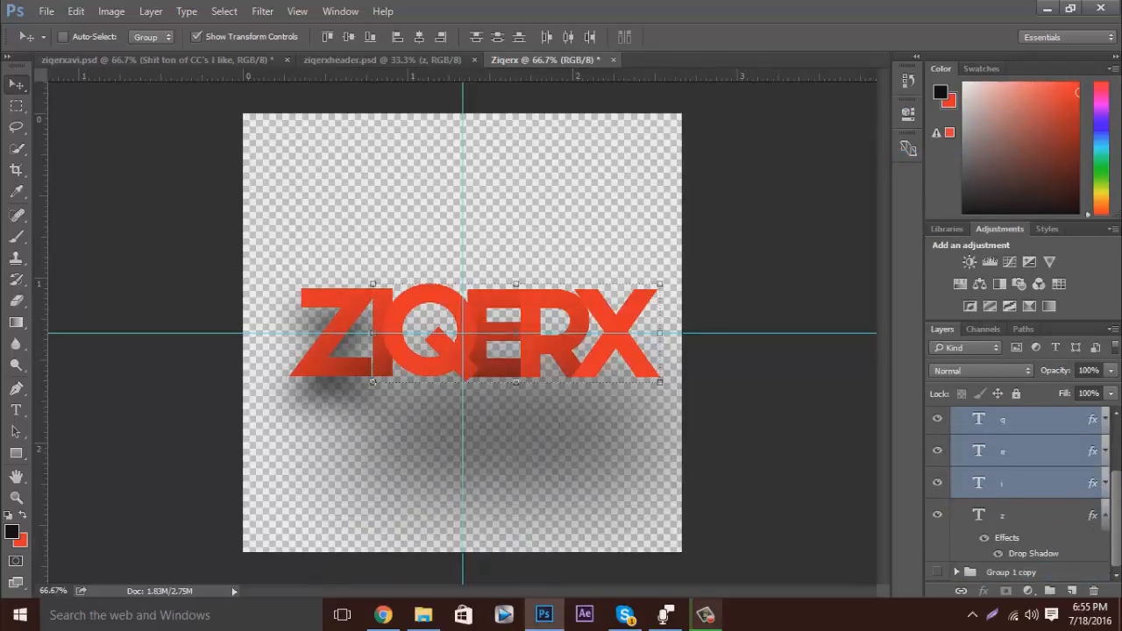
{"action": "left_click", "coordinate": [1105, 515]}
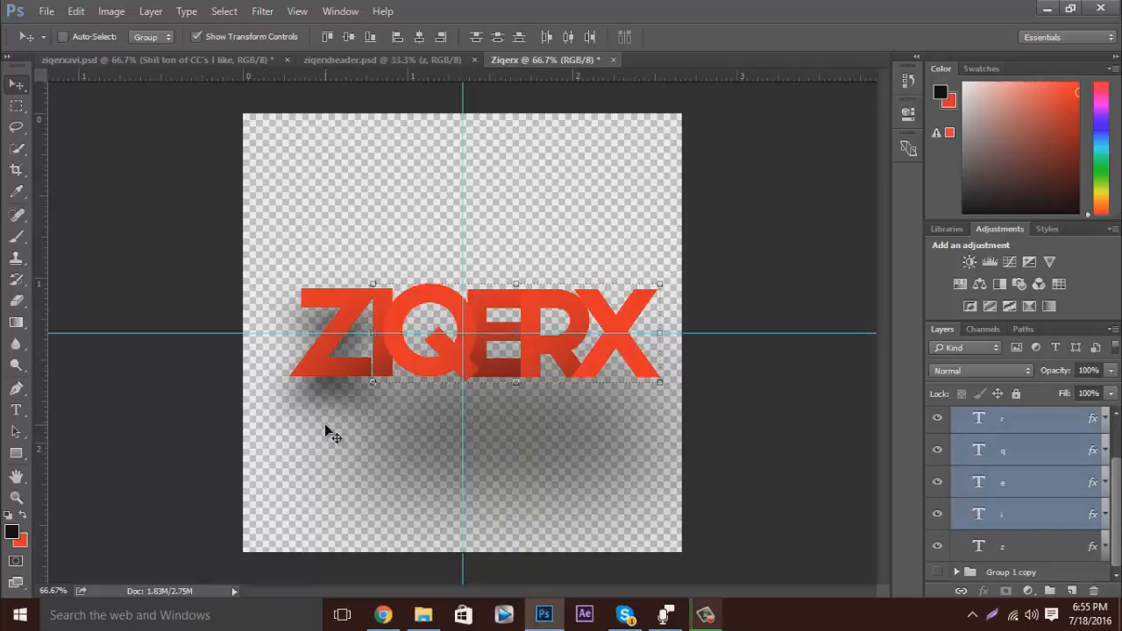
Check the z layer's drop shadow settings, leaving them as they are.
{"action": "scroll", "coordinate": [1085, 496], "scroll_direction": "up", "scroll_amount": 3}
{"action": "scroll", "coordinate": [1087, 497], "scroll_direction": "down", "scroll_amount": 3}
{"action": "left_click", "coordinate": [1105, 546]}
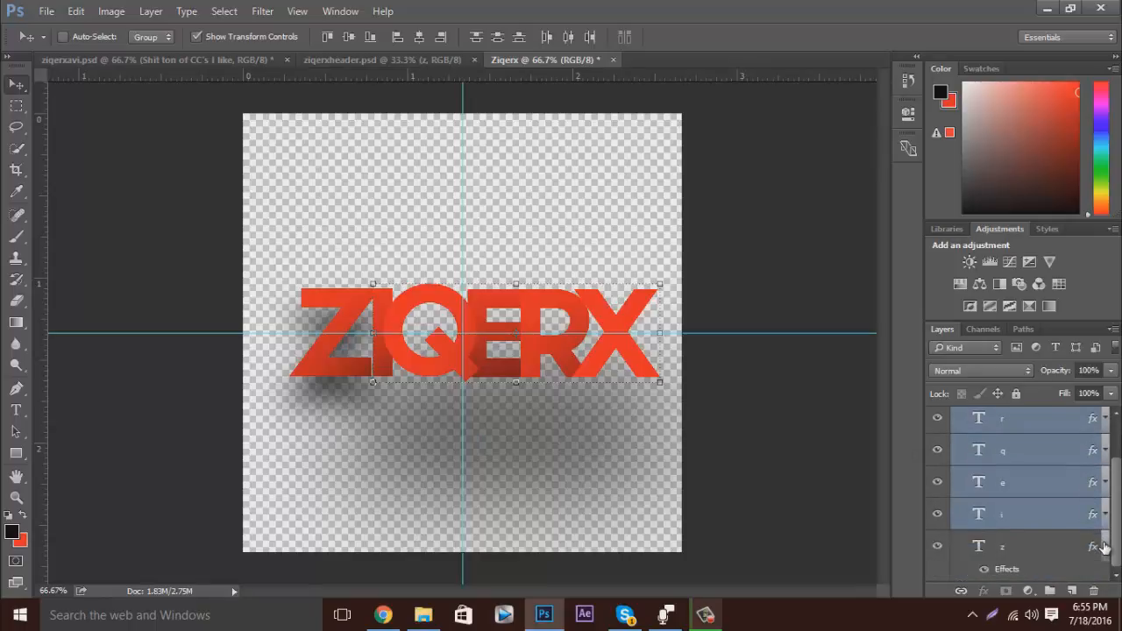
{"action": "scroll", "coordinate": [1034, 558], "scroll_direction": "down", "scroll_amount": 1}
{"action": "double_click", "coordinate": [1030, 555]}
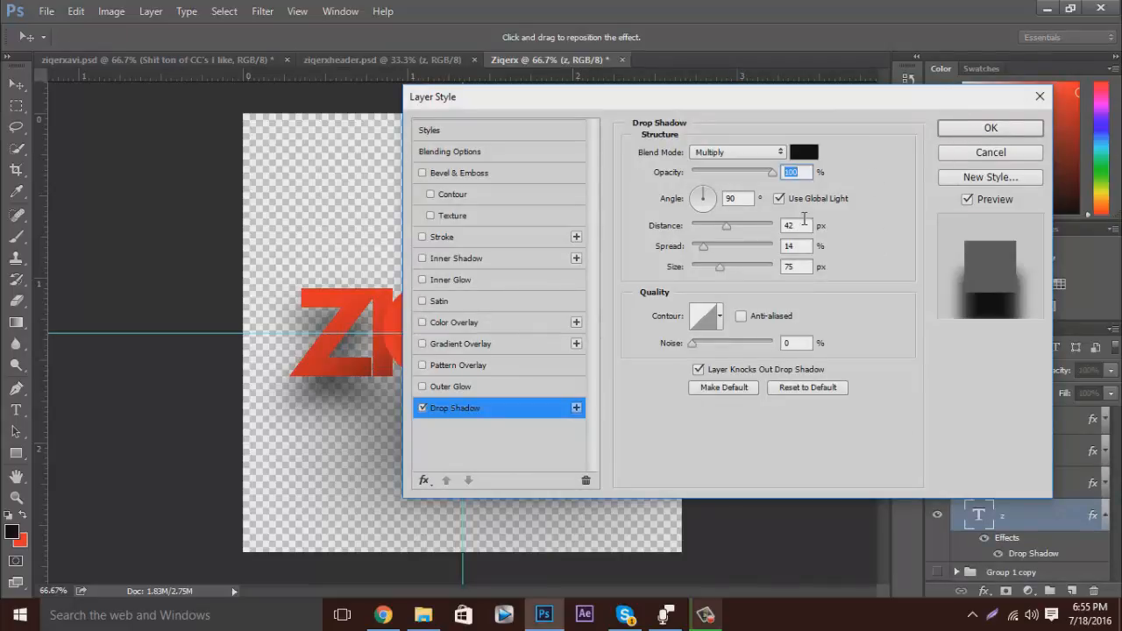
{"action": "left_click", "coordinate": [965, 128]}
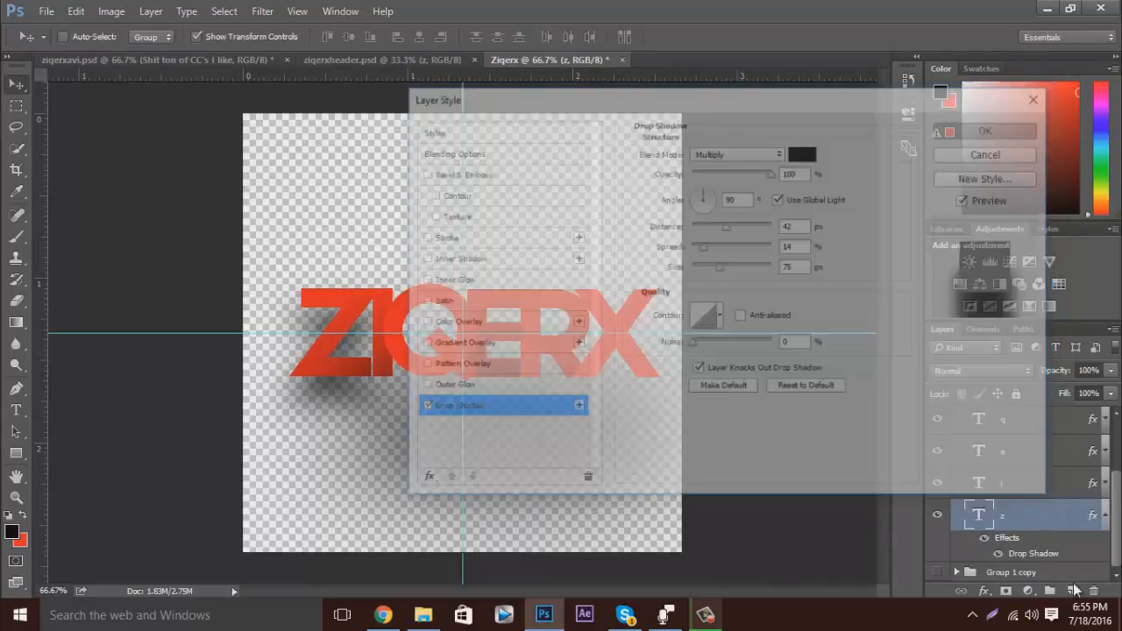
Set the i layer's drop shadow to 42 px distance and 75 px size.
{"action": "left_click", "coordinate": [1106, 486]}
{"action": "left_click", "coordinate": [1106, 487]}
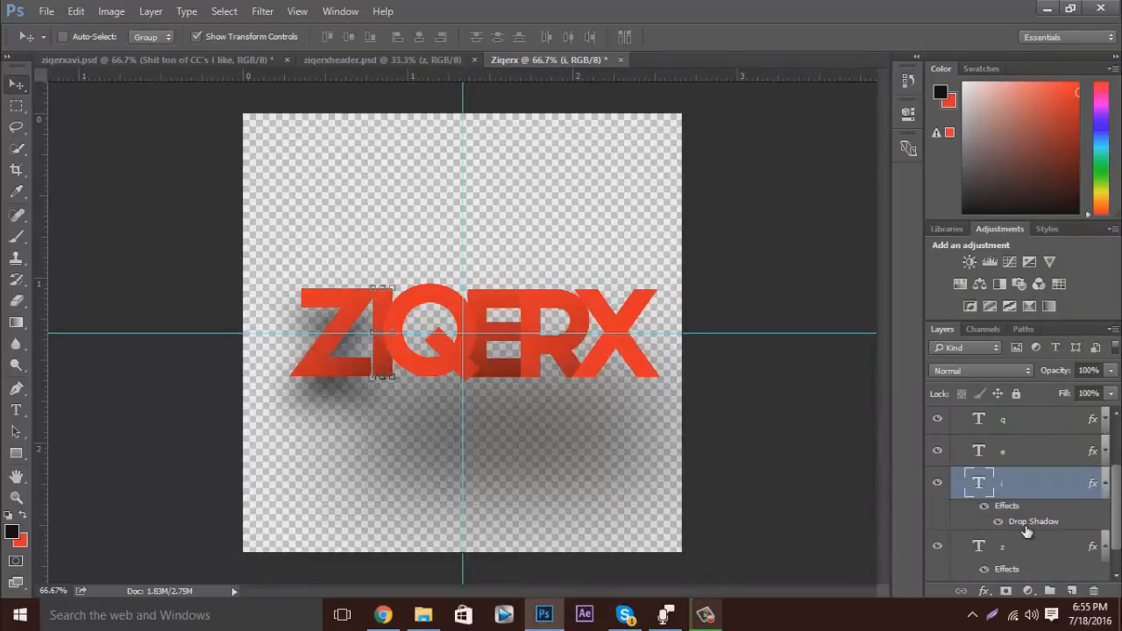
{"action": "double_click", "coordinate": [1021, 522]}
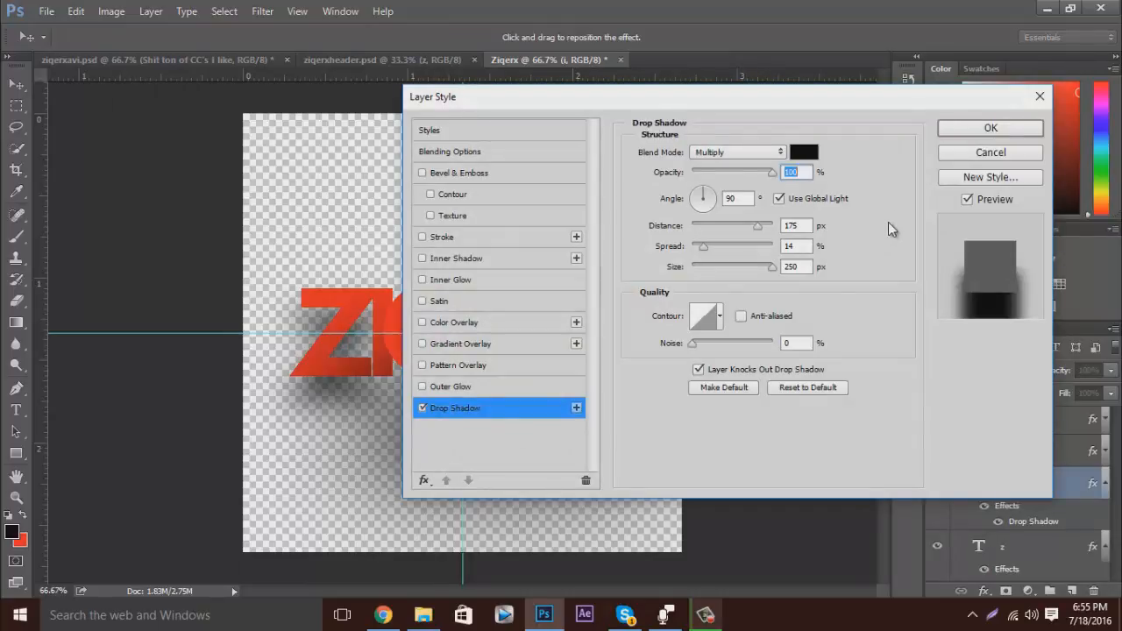
{"action": "left_click", "coordinate": [793, 225]}
{"action": "type", "text": "42"}
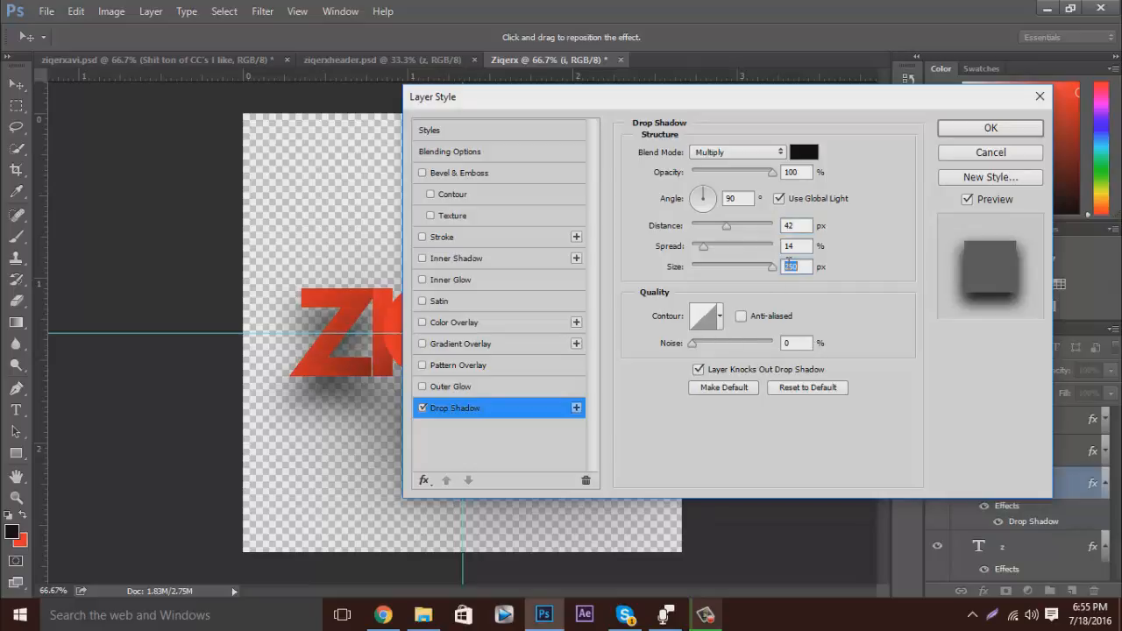
{"action": "type", "text": "25"}
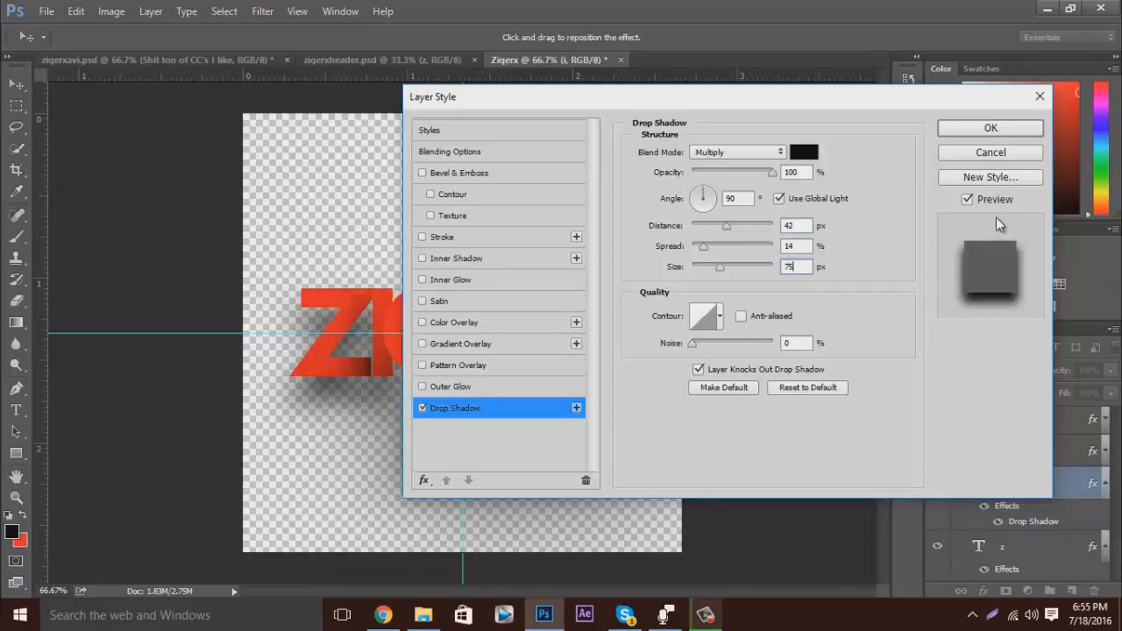
{"action": "left_click", "coordinate": [982, 142]}
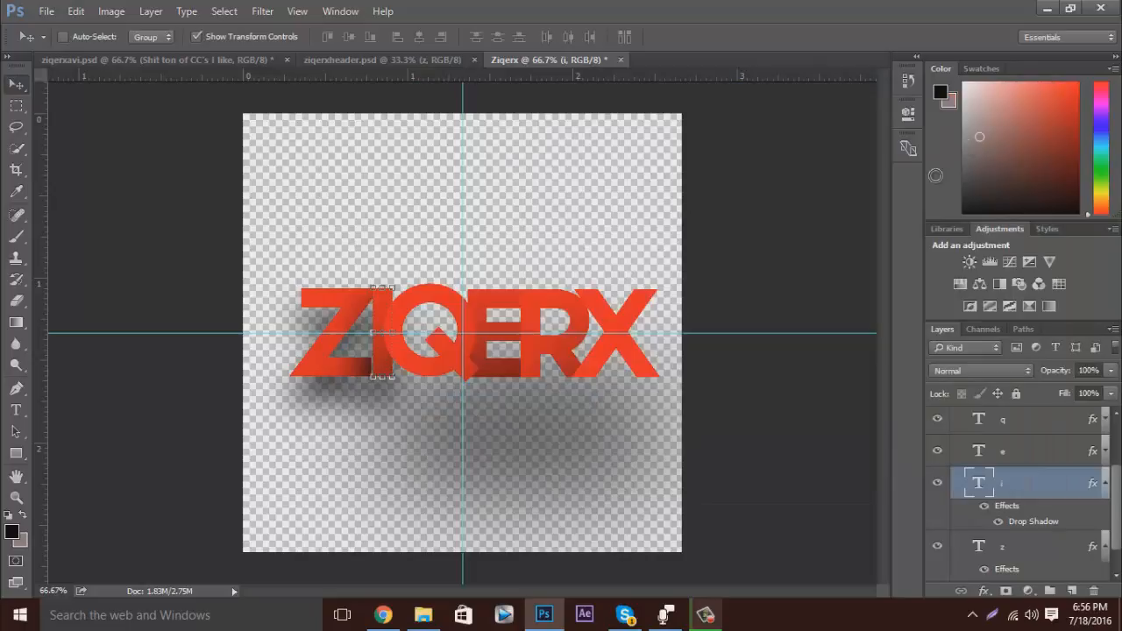
Check the z layer's drop shadow settings again, keep them as they are, and collapse the i layer's effects list.
{"action": "scroll", "coordinate": [1095, 552], "scroll_direction": "down", "scroll_amount": 1}
{"action": "left_click", "coordinate": [1095, 553]}
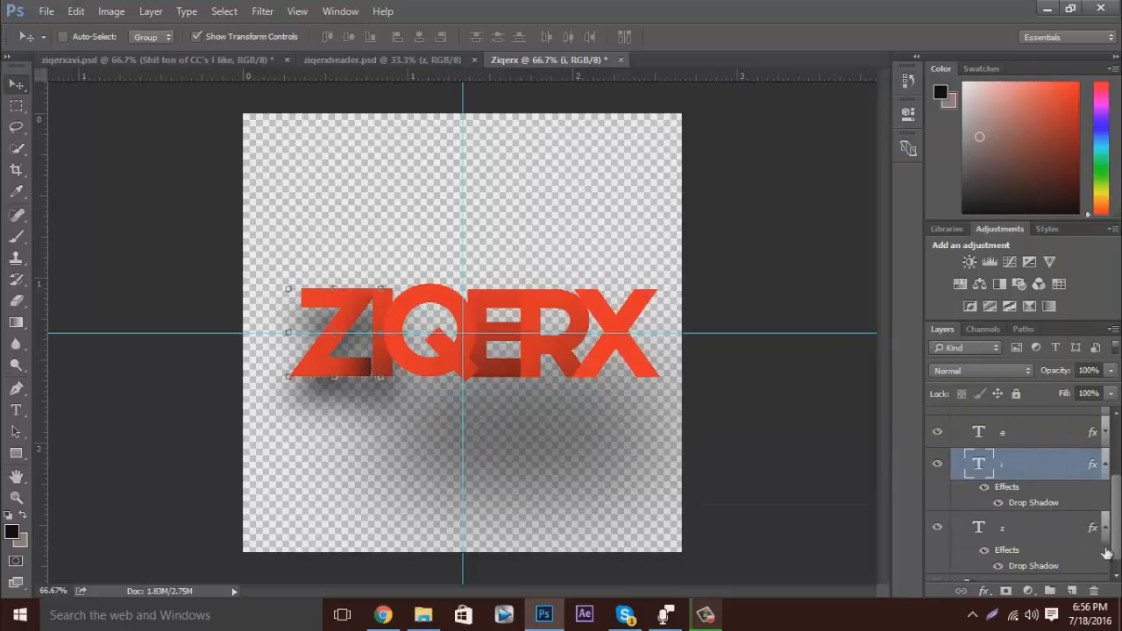
{"action": "double_click", "coordinate": [1049, 566]}
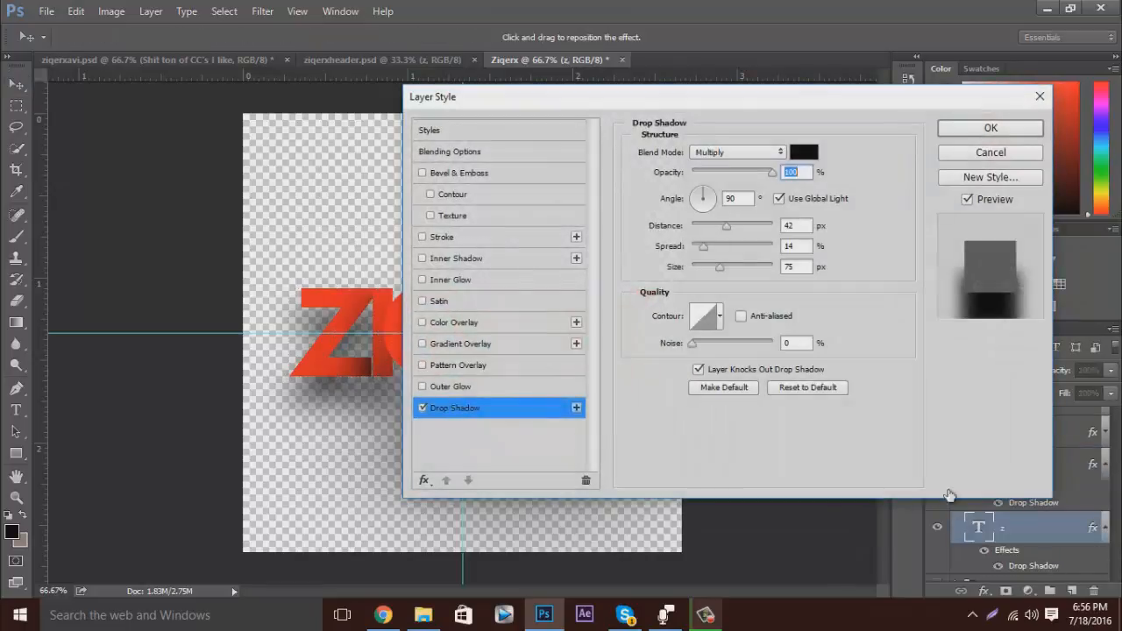
{"action": "left_click", "coordinate": [992, 127]}
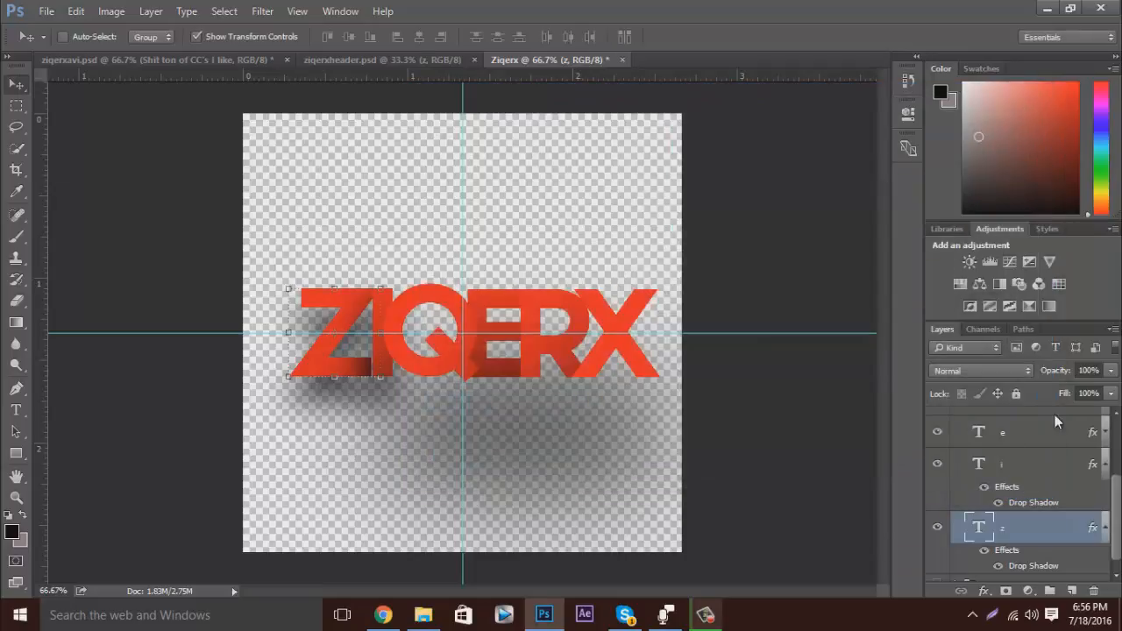
{"action": "left_click", "coordinate": [1104, 465]}
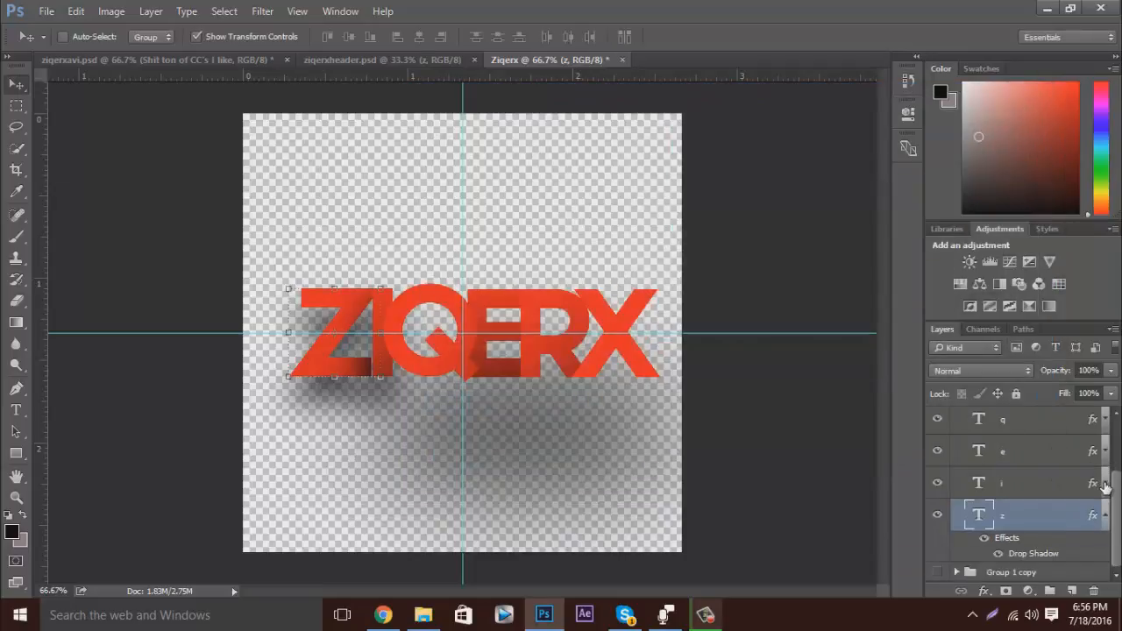
Set the e layer's drop shadow to 42 px distance and 75 px size, and collapse its effects list.
{"action": "left_click", "coordinate": [1104, 452]}
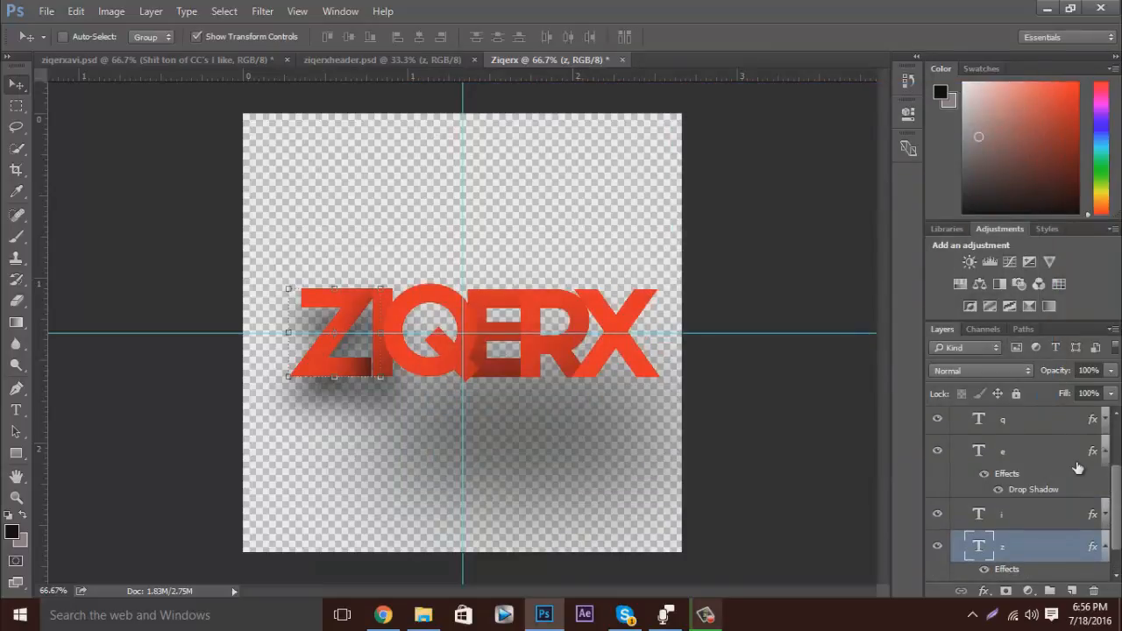
{"action": "double_click", "coordinate": [1044, 493]}
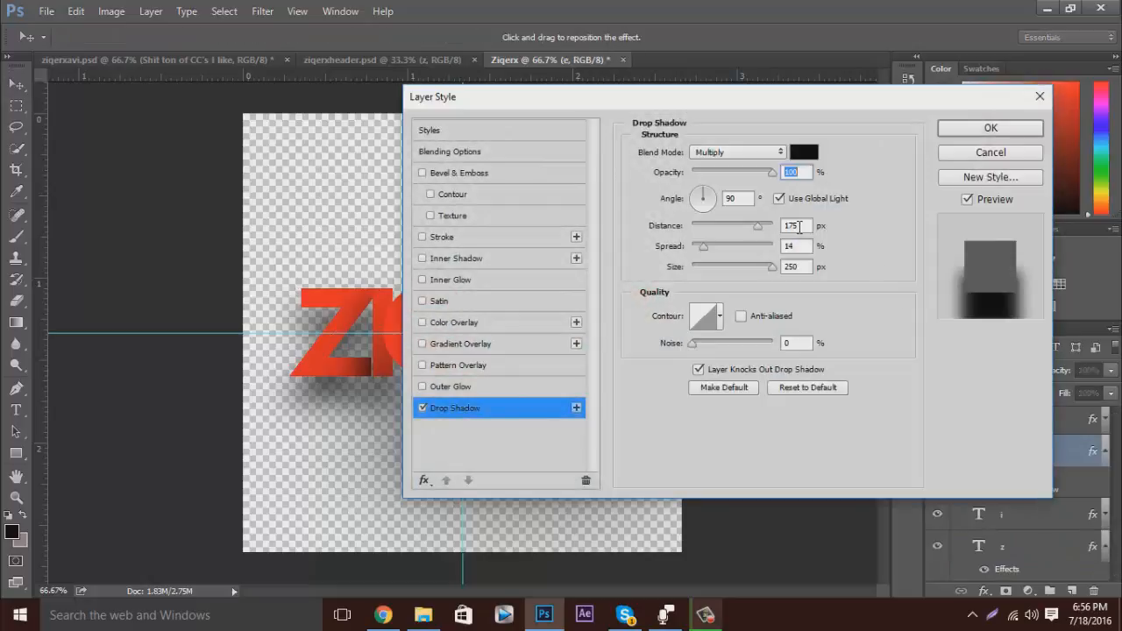
{"action": "left_click", "coordinate": [799, 227]}
{"action": "type", "text": "42"}
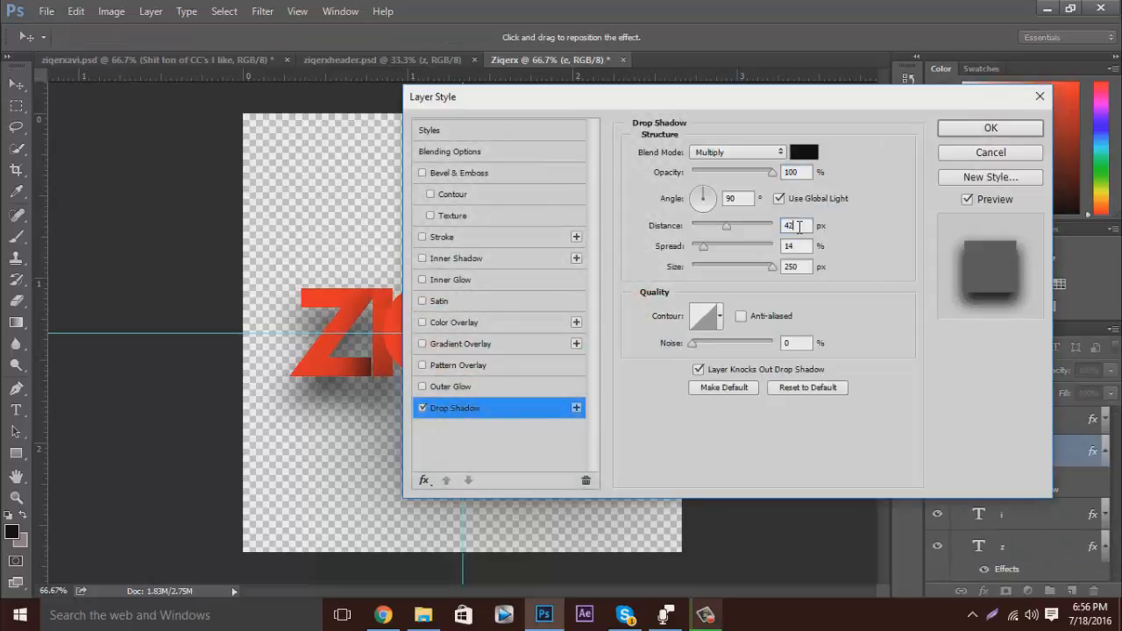
{"action": "key", "text": "Tab"}
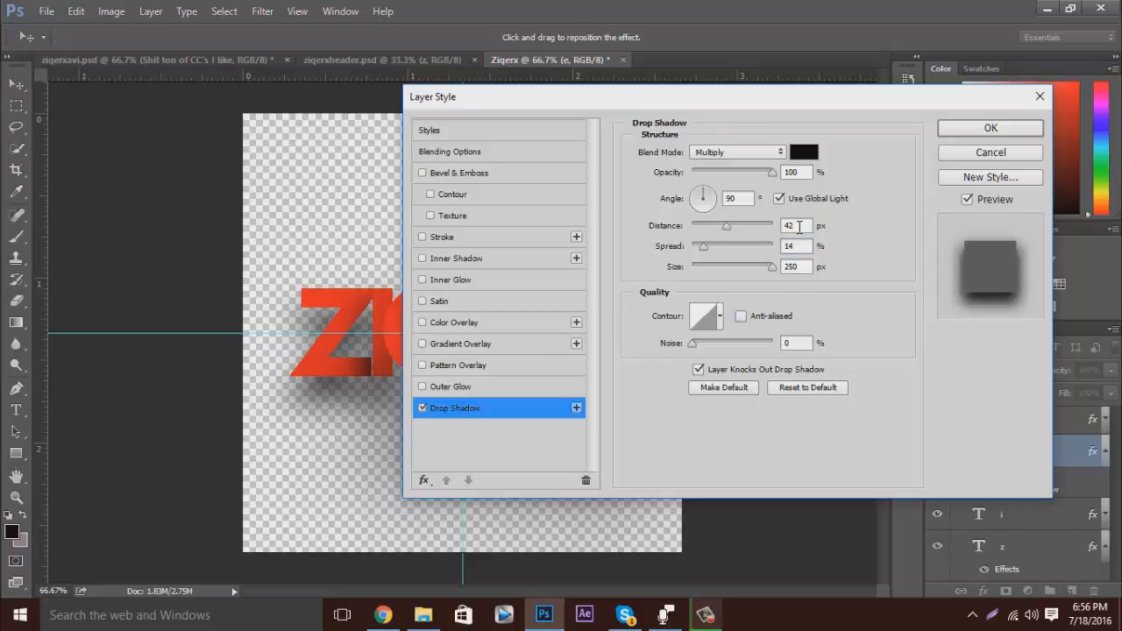
{"action": "type", "text": "75"}
{"action": "left_click", "coordinate": [990, 129]}
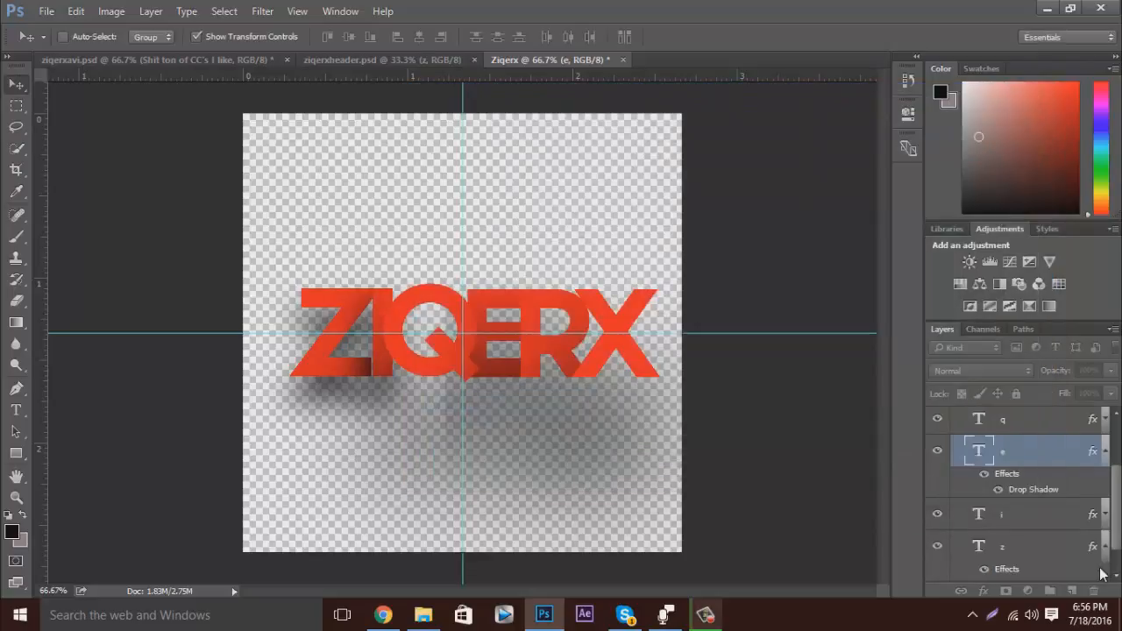
{"action": "left_click", "coordinate": [1104, 451]}
Set the q layer's drop shadow to 42 px distance and 75 px size, and collapse its effects list.
{"action": "scroll", "coordinate": [1102, 518], "scroll_direction": "up", "scroll_amount": 3}
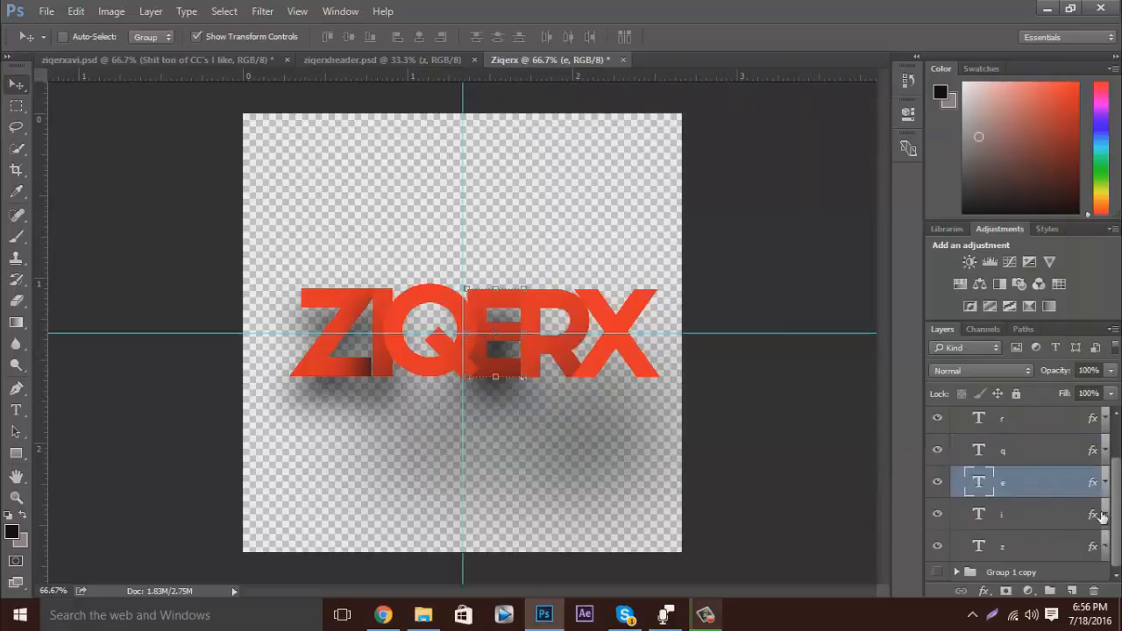
{"action": "left_click", "coordinate": [1105, 506]}
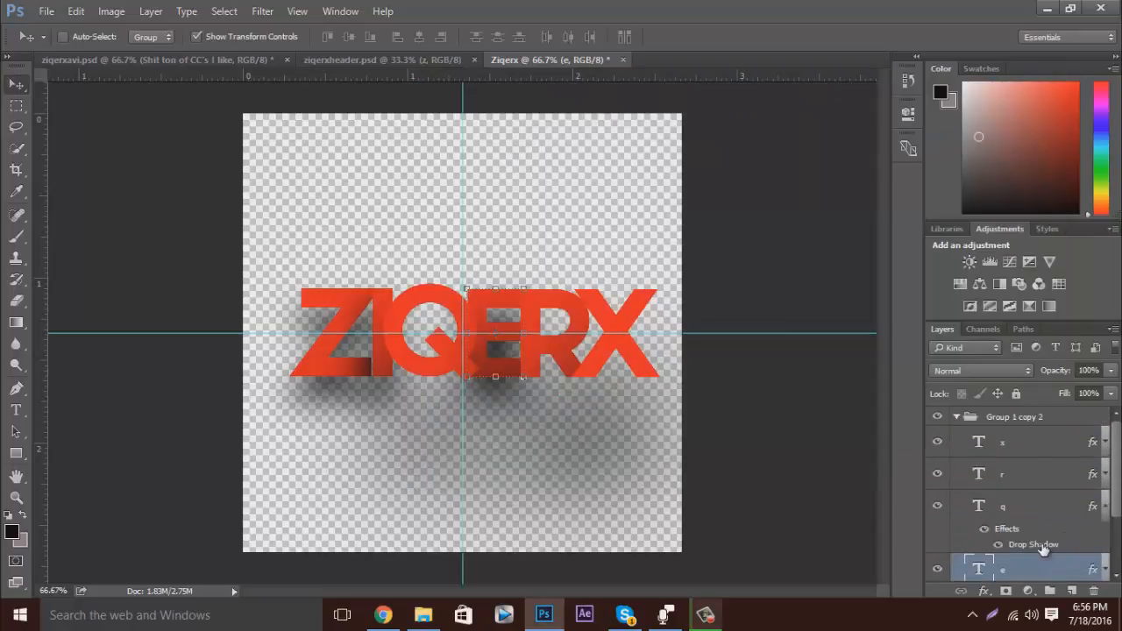
{"action": "double_click", "coordinate": [1039, 545]}
{"action": "left_click", "coordinate": [803, 225]}
{"action": "key", "text": "BackSpace"}
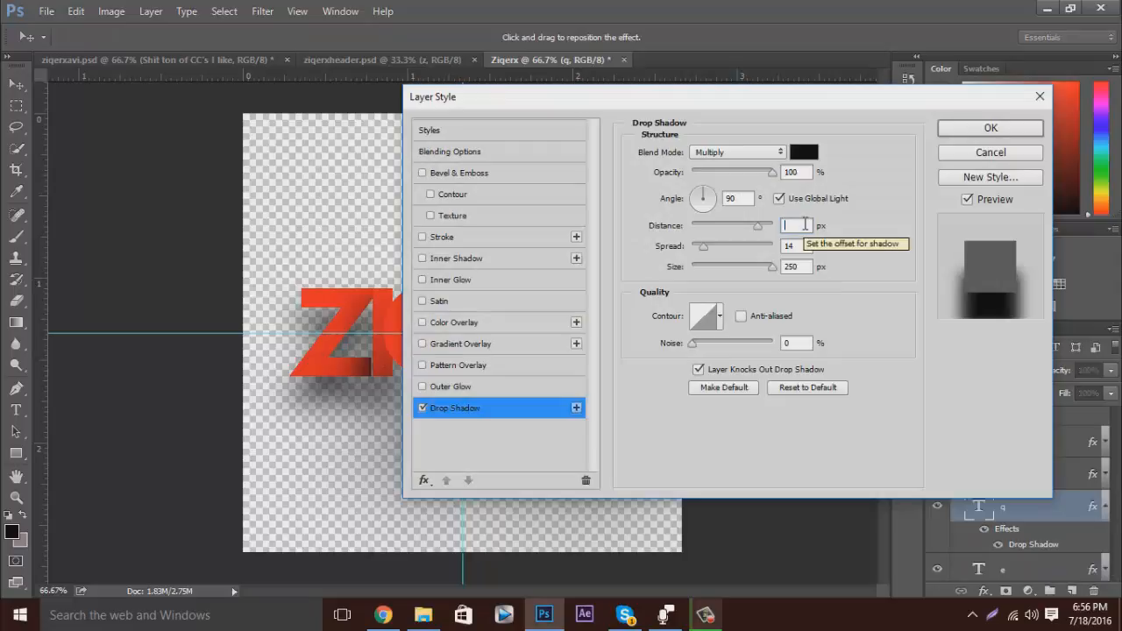
{"action": "type", "text": "42"}
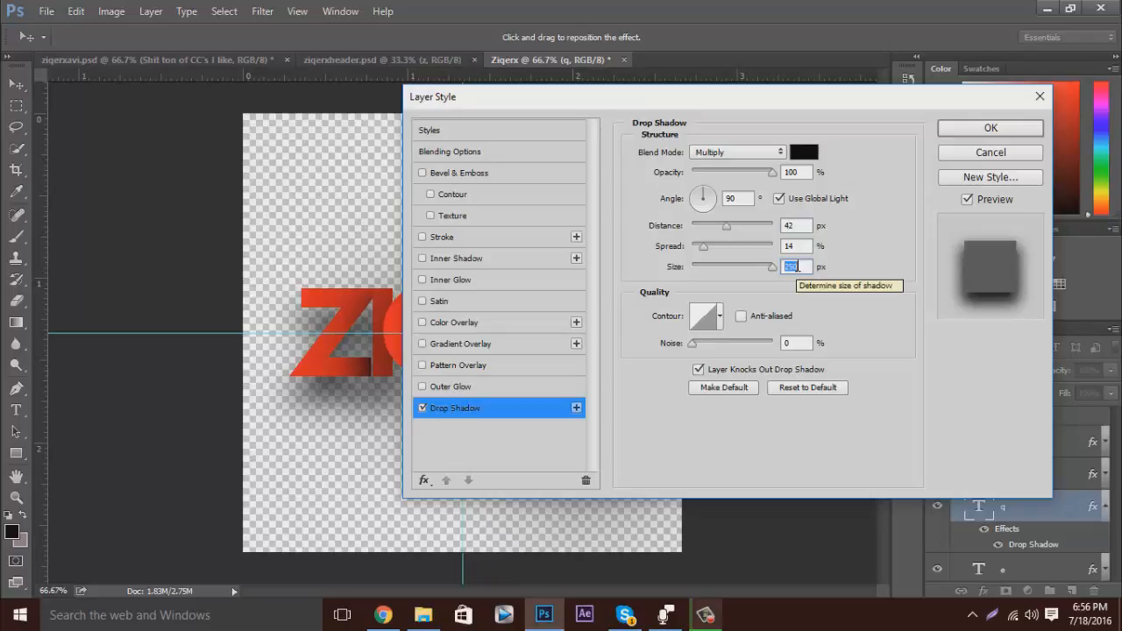
{"action": "type", "text": "75"}
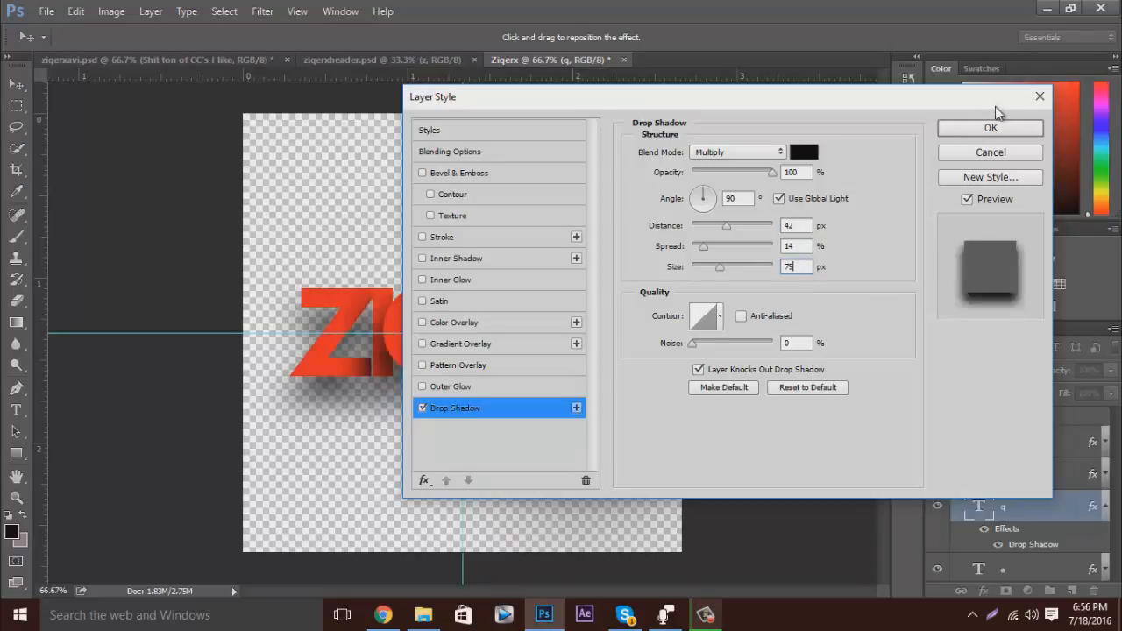
{"action": "left_click", "coordinate": [991, 130]}
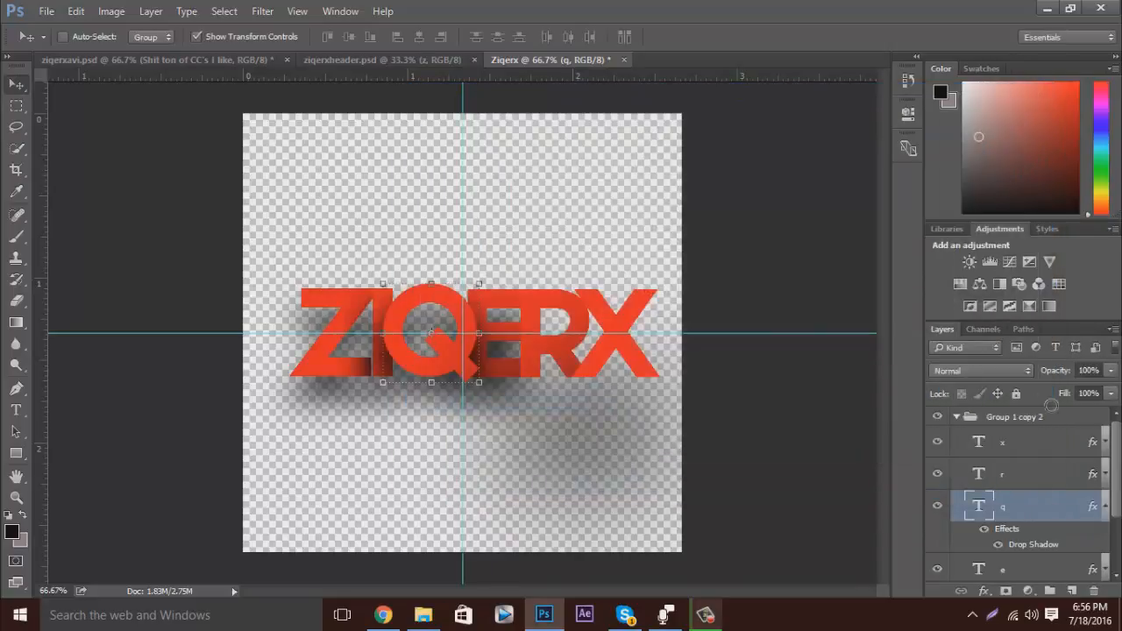
{"action": "left_click", "coordinate": [1104, 506]}
Set the r layer's drop shadow to 42 px distance and 75 px size.
{"action": "left_click", "coordinate": [1105, 475]}
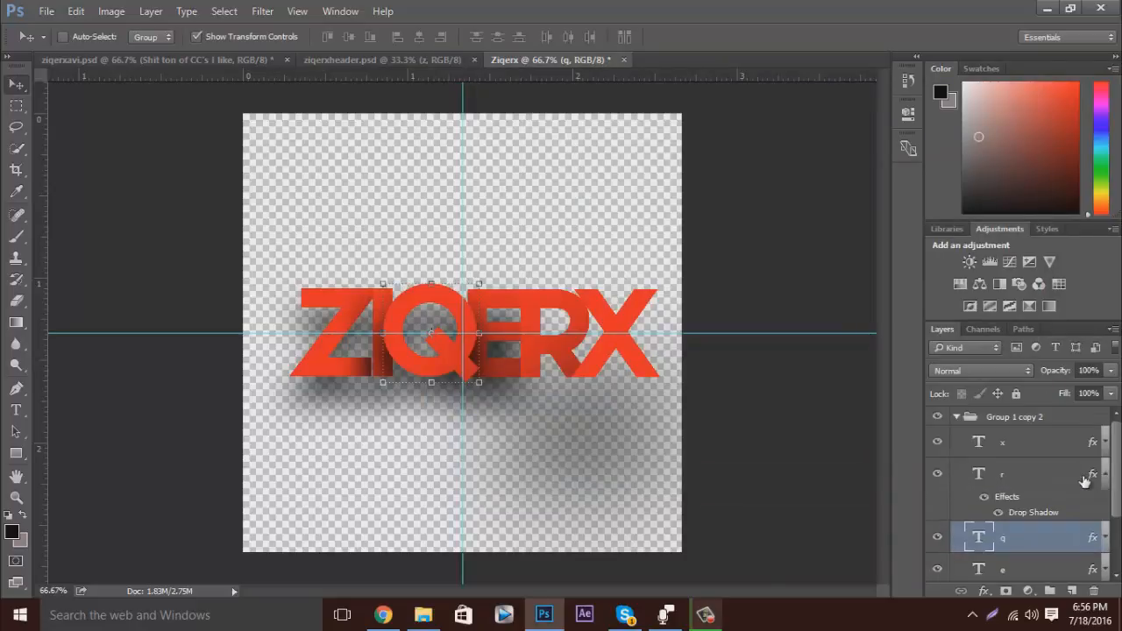
{"action": "double_click", "coordinate": [1032, 511]}
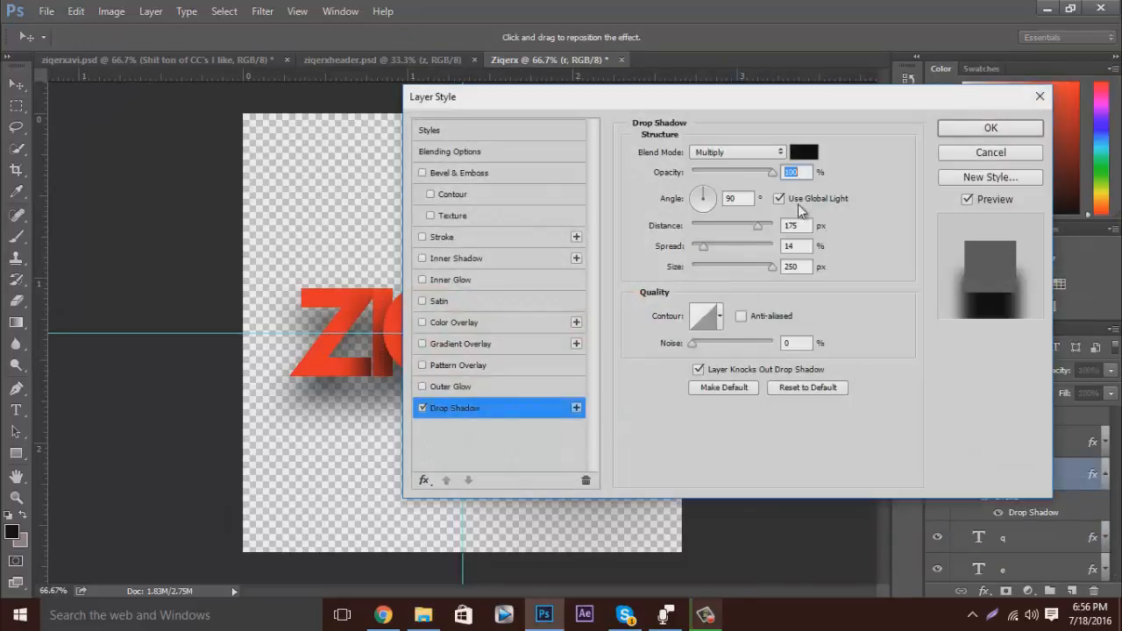
{"action": "left_click", "coordinate": [792, 226]}
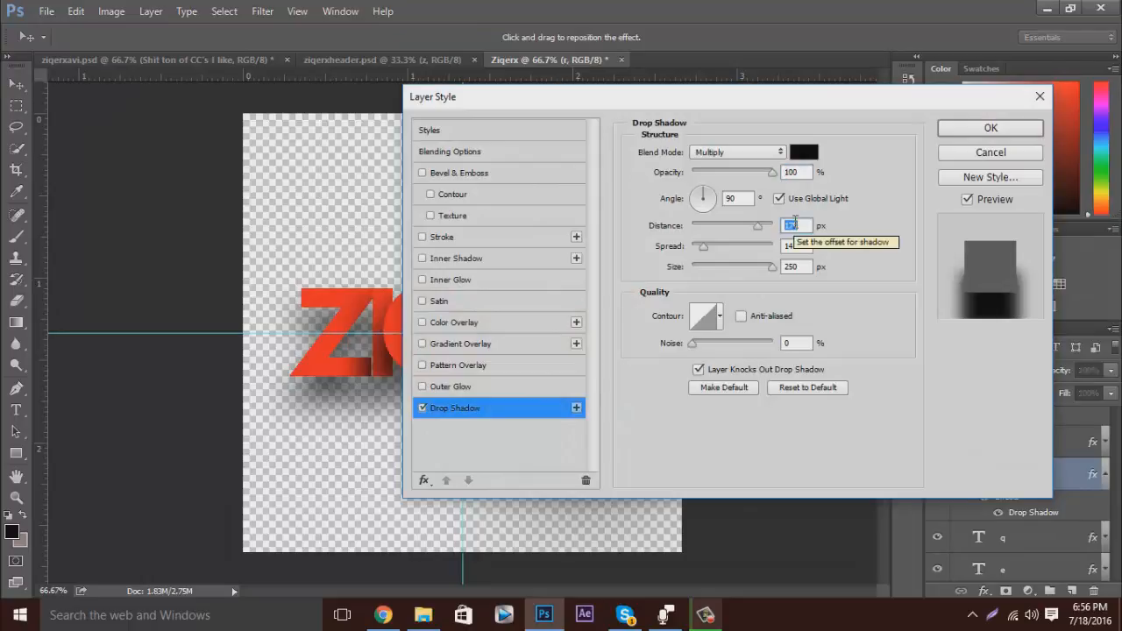
{"action": "type", "text": "4"}
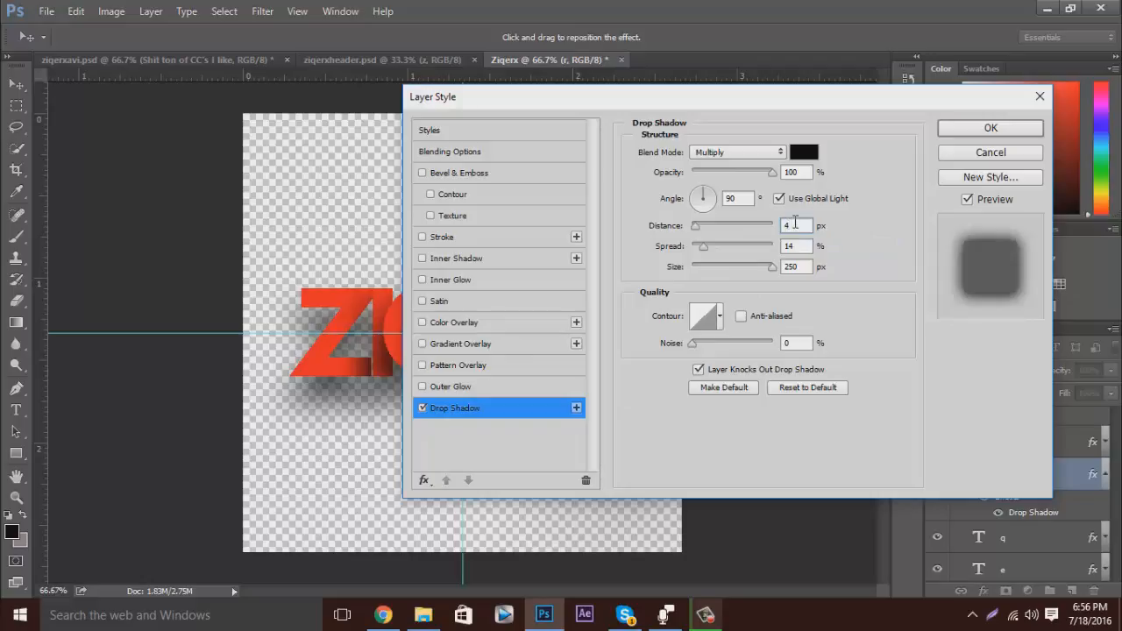
{"action": "type", "text": "2"}
{"action": "key", "text": "Tab"}
{"action": "key", "text": "Tab"}
{"action": "type", "text": "75"}
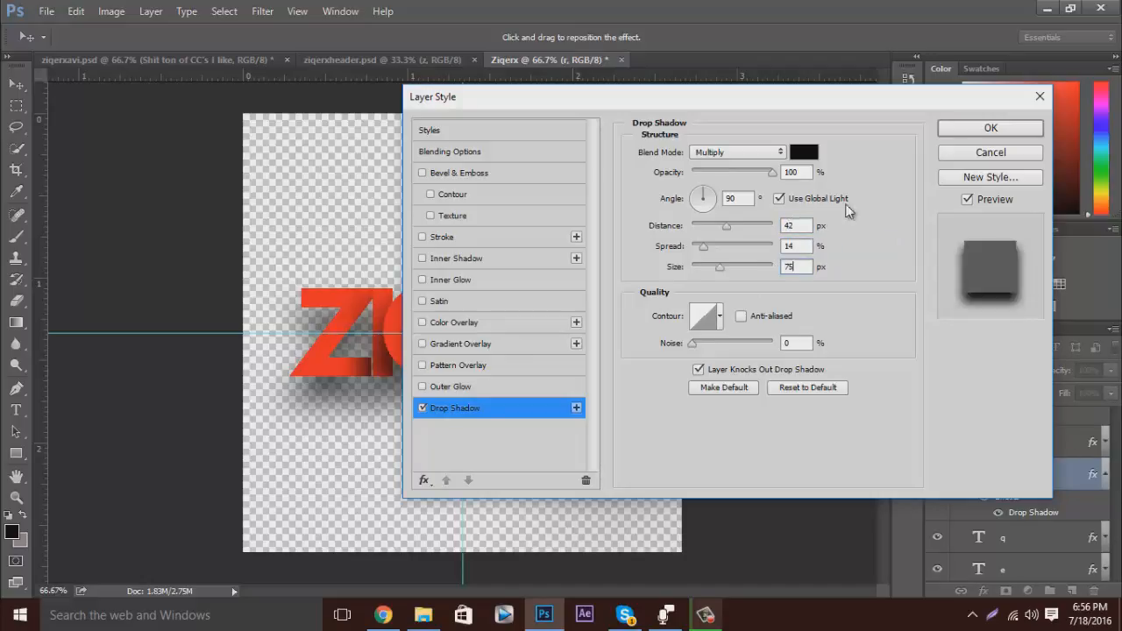
{"action": "left_click", "coordinate": [991, 129]}
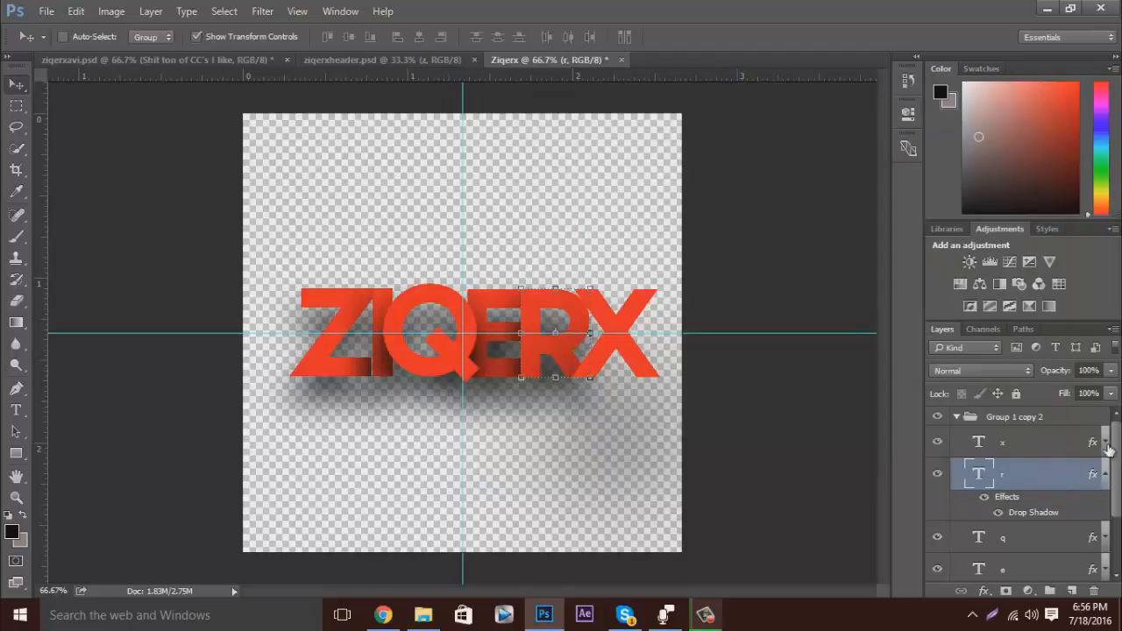
Set the x layer's drop shadow to 42 px distance and 75 px size.
{"action": "scroll", "coordinate": [1106, 449], "scroll_direction": "up", "scroll_amount": 1}
{"action": "double_click", "coordinate": [1025, 480]}
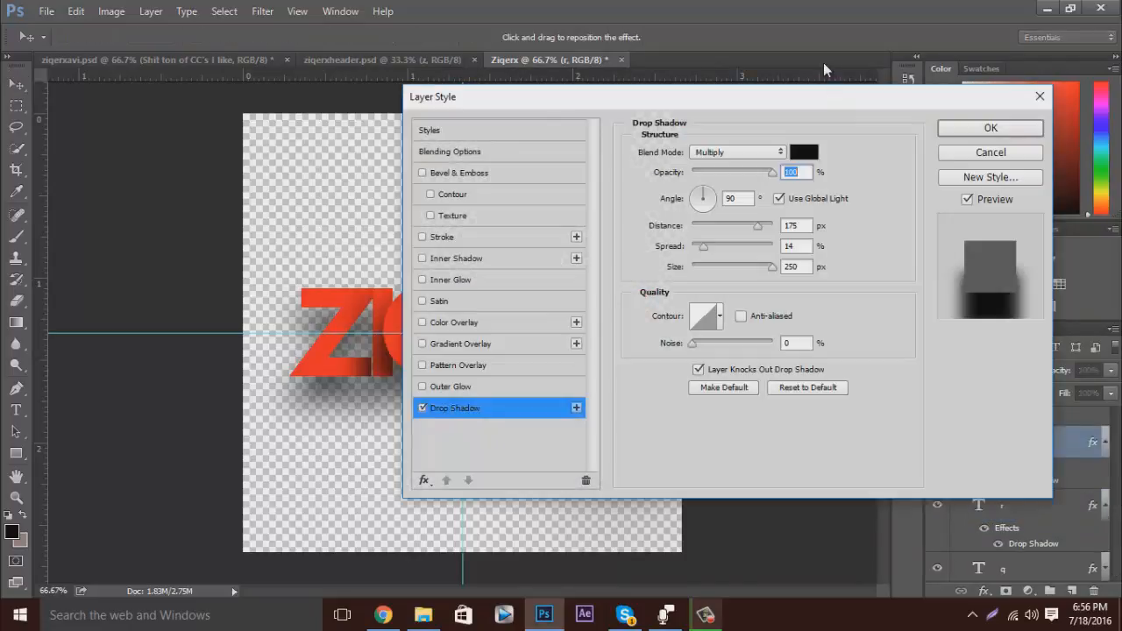
{"action": "double_click", "coordinate": [791, 225]}
{"action": "type", "text": "42"}
{"action": "key", "text": "Tab"}
{"action": "key", "text": "Tab"}
{"action": "type", "text": "75"}
{"action": "left_click", "coordinate": [1017, 127]}
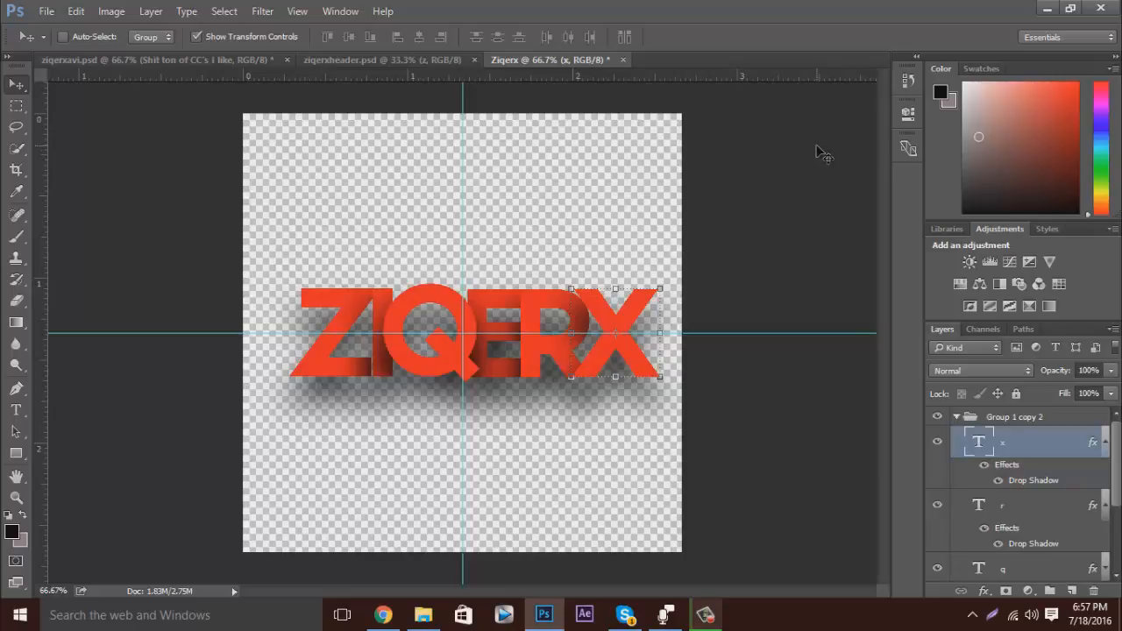
Collapse the effects lists of the x and r layers in Group 1 copy 2.
{"action": "left_click", "coordinate": [1104, 443]}
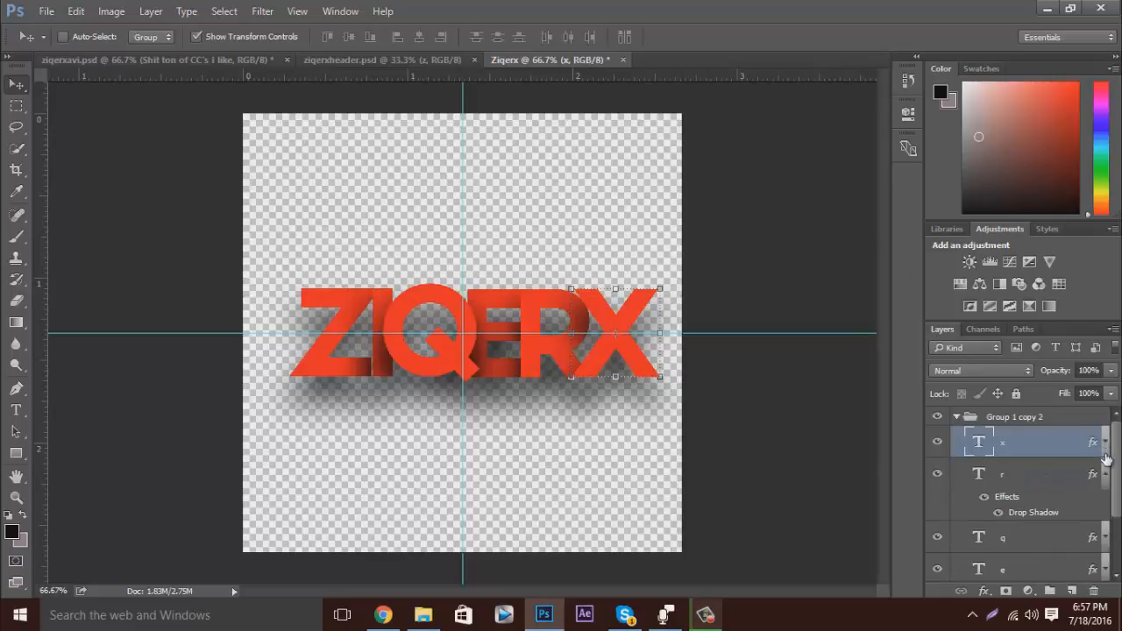
{"action": "left_click", "coordinate": [1105, 478]}
{"action": "scroll", "coordinate": [1018, 525], "scroll_direction": "down", "scroll_amount": 2}
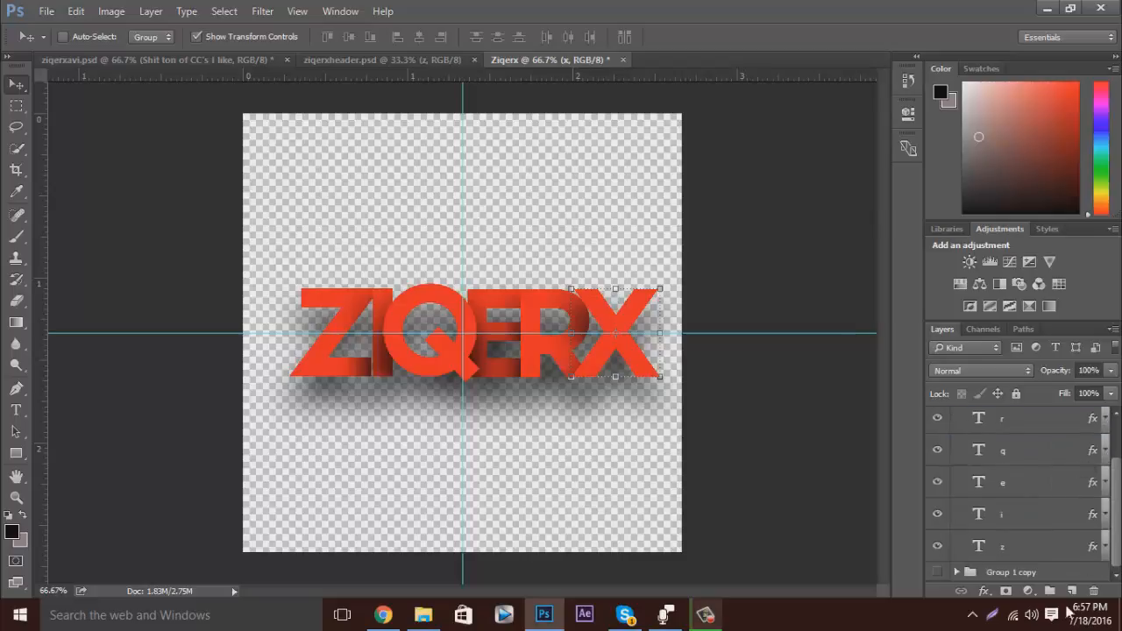
{"action": "scroll", "coordinate": [1018, 525], "scroll_direction": "up", "scroll_amount": 2}
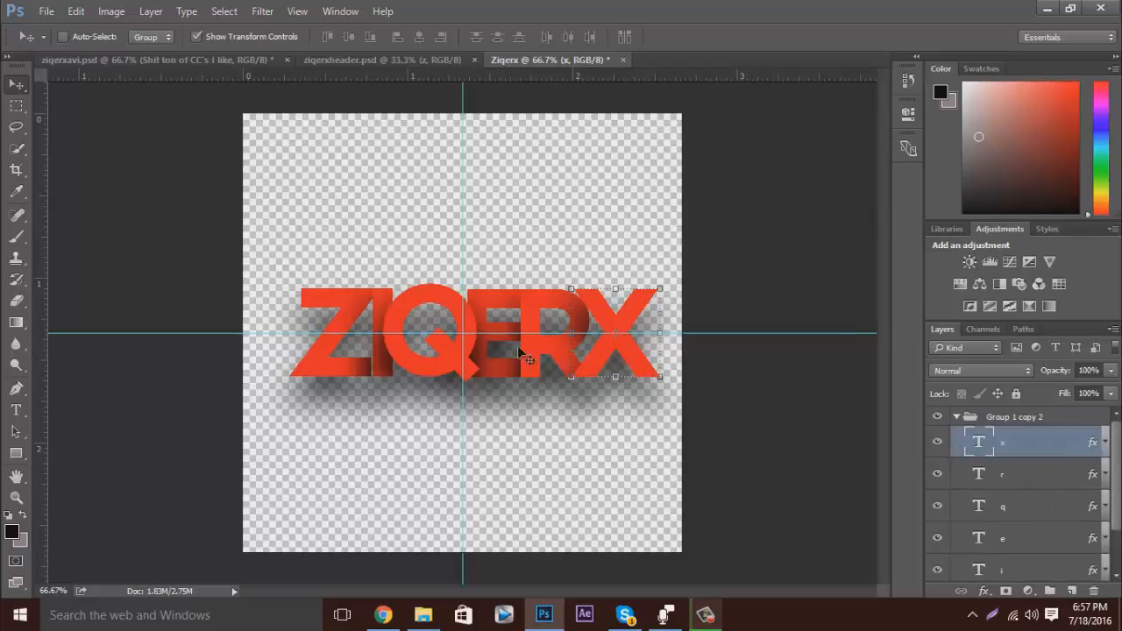
Examine the CC groups inside the topmost layer group of ziqerxheader.psd, and return to the Ziqerx document.
{"action": "left_click", "coordinate": [341, 62]}
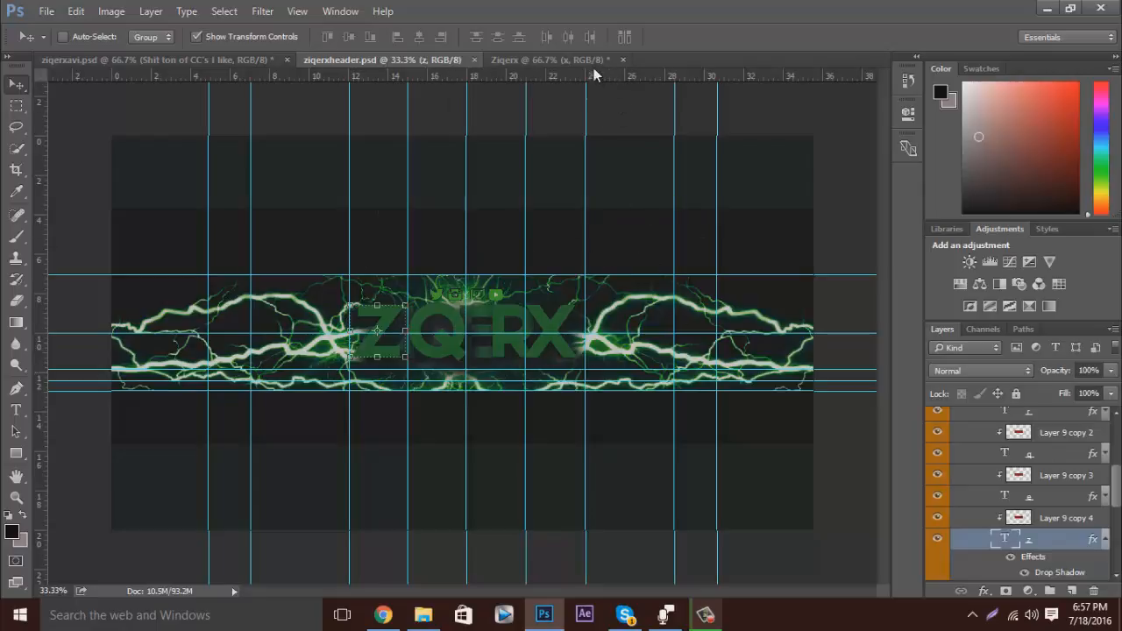
{"action": "scroll", "coordinate": [1008, 473], "scroll_direction": "up", "scroll_amount": 5}
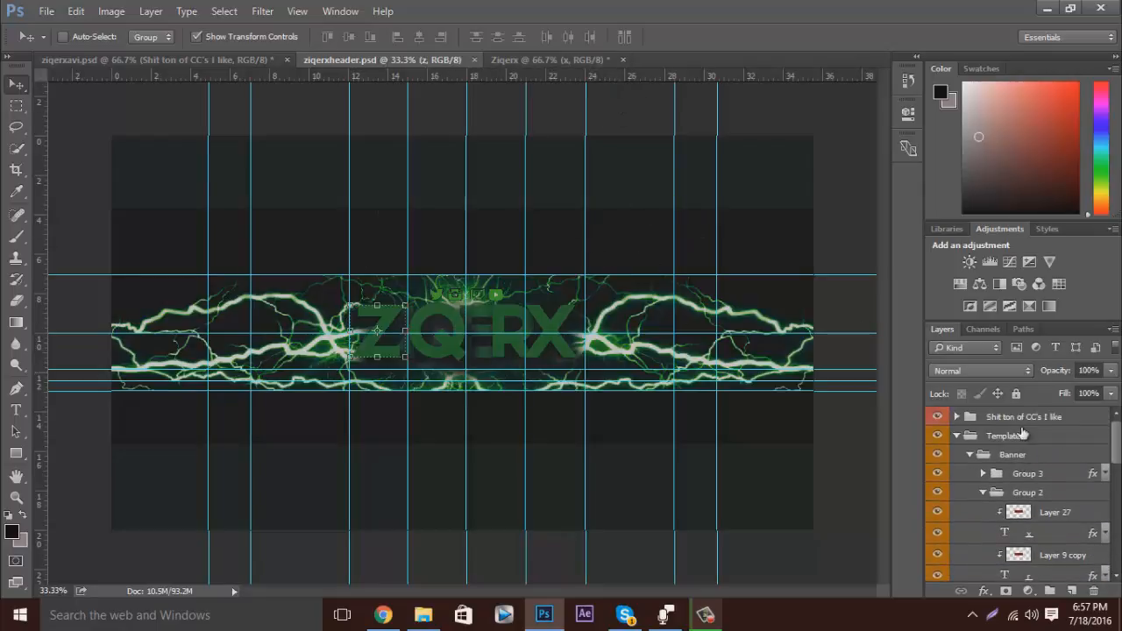
{"action": "left_click", "coordinate": [1008, 417]}
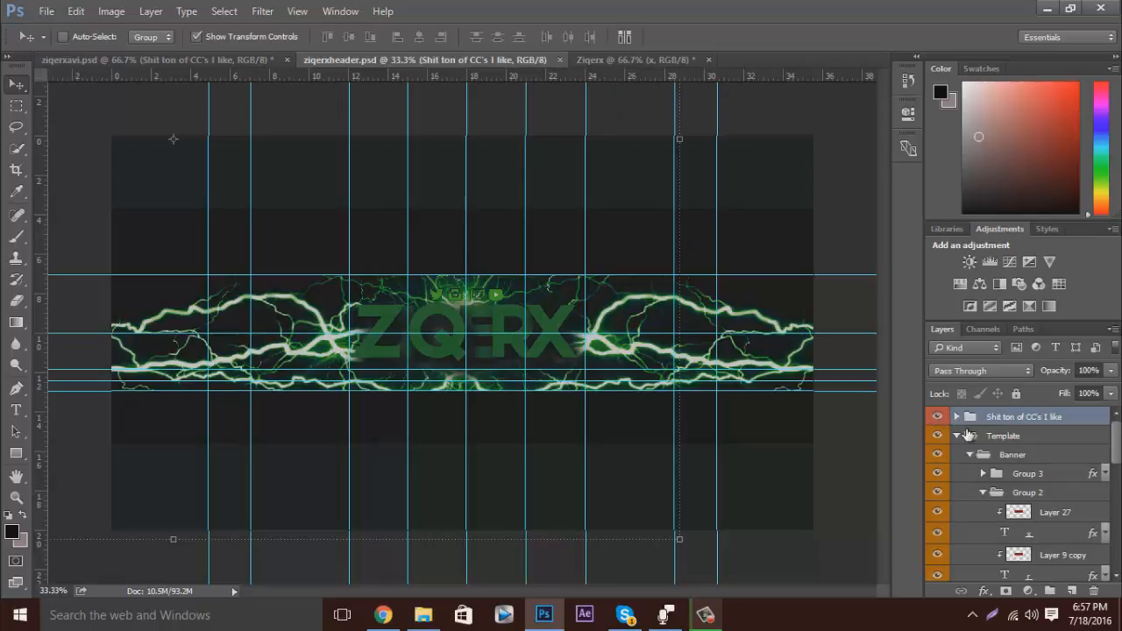
{"action": "left_click", "coordinate": [958, 418]}
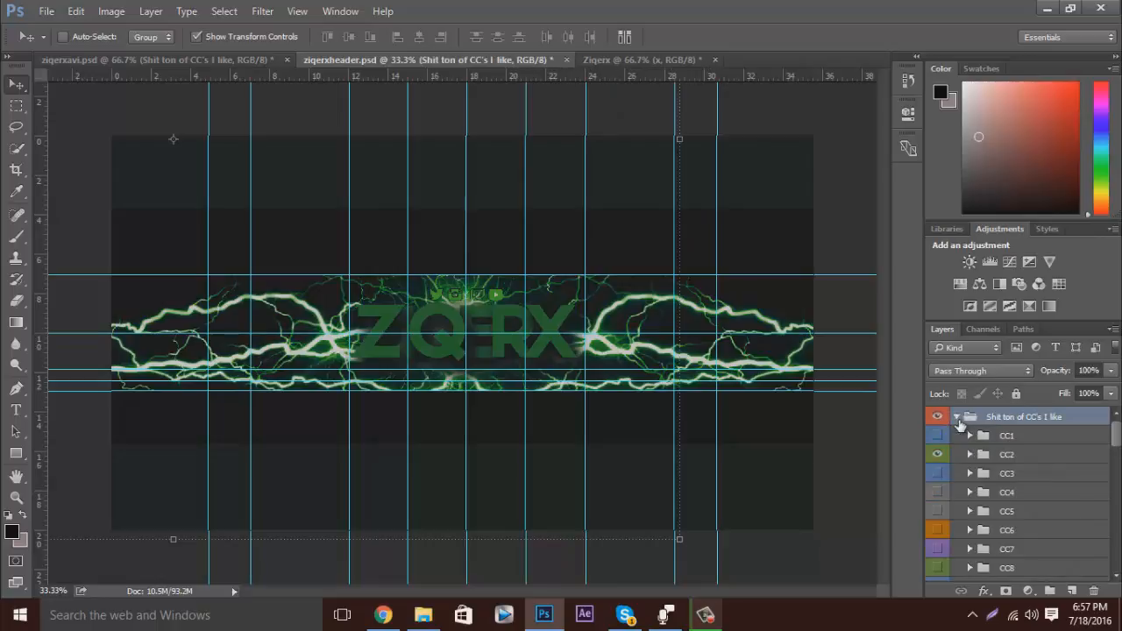
{"action": "scroll", "coordinate": [1007, 469], "scroll_direction": "down", "scroll_amount": 5}
{"action": "scroll", "coordinate": [1006, 471], "scroll_direction": "up", "scroll_amount": 5}
{"action": "left_click", "coordinate": [957, 418]}
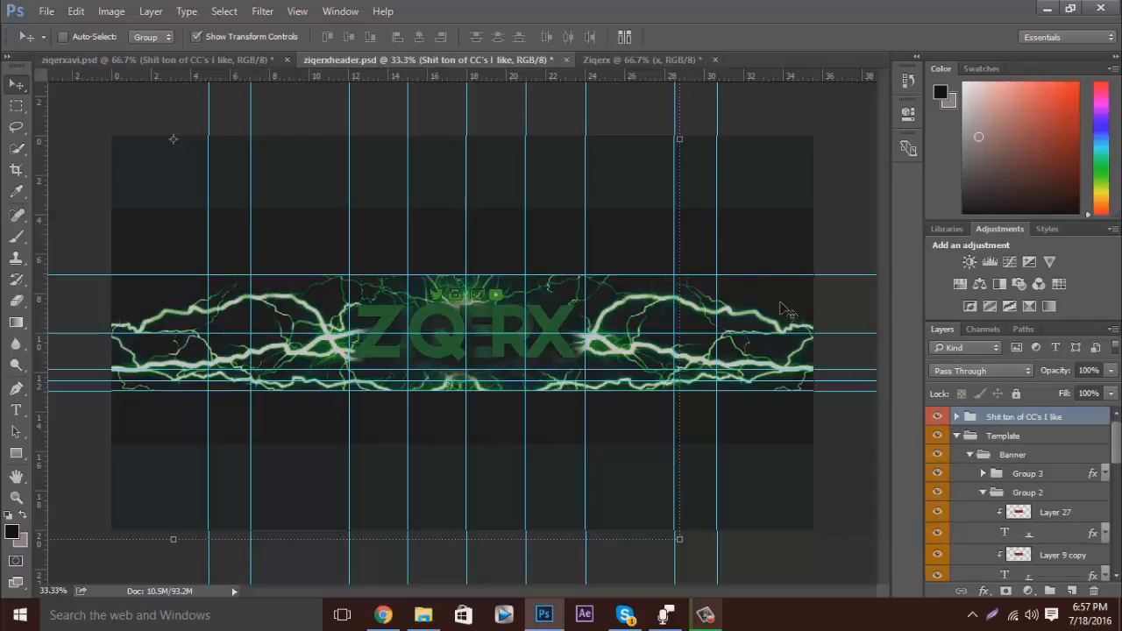
{"action": "left_click", "coordinate": [670, 61]}
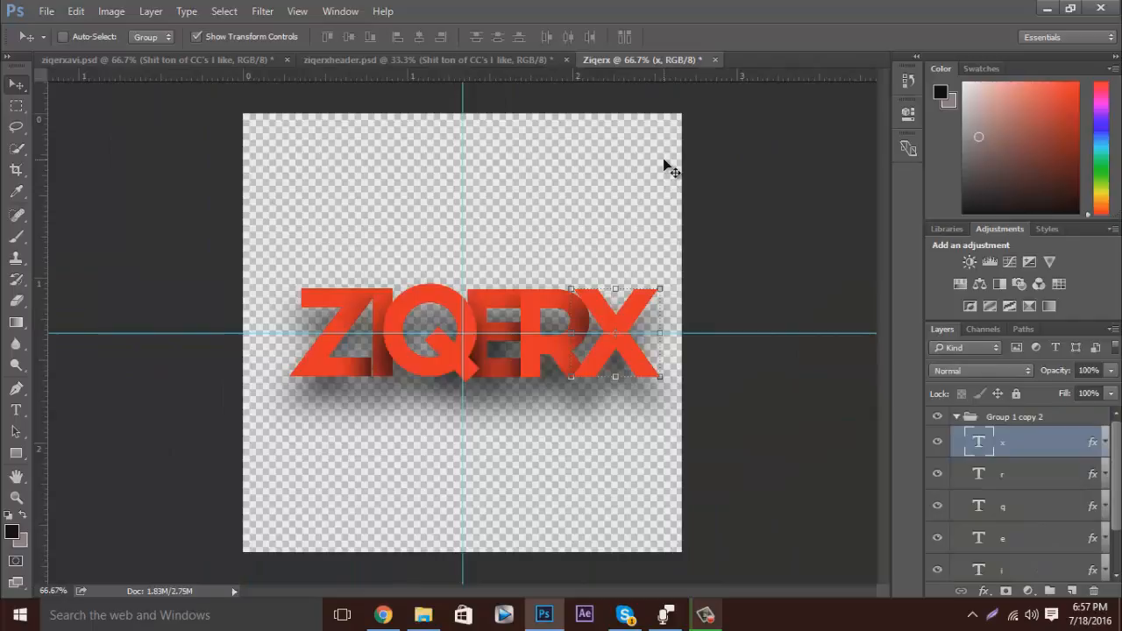
Examine the letter layers in Group 1 copy 2 and inspect the shadowed lettering at 200% zoom.
{"action": "left_click", "coordinate": [957, 417]}
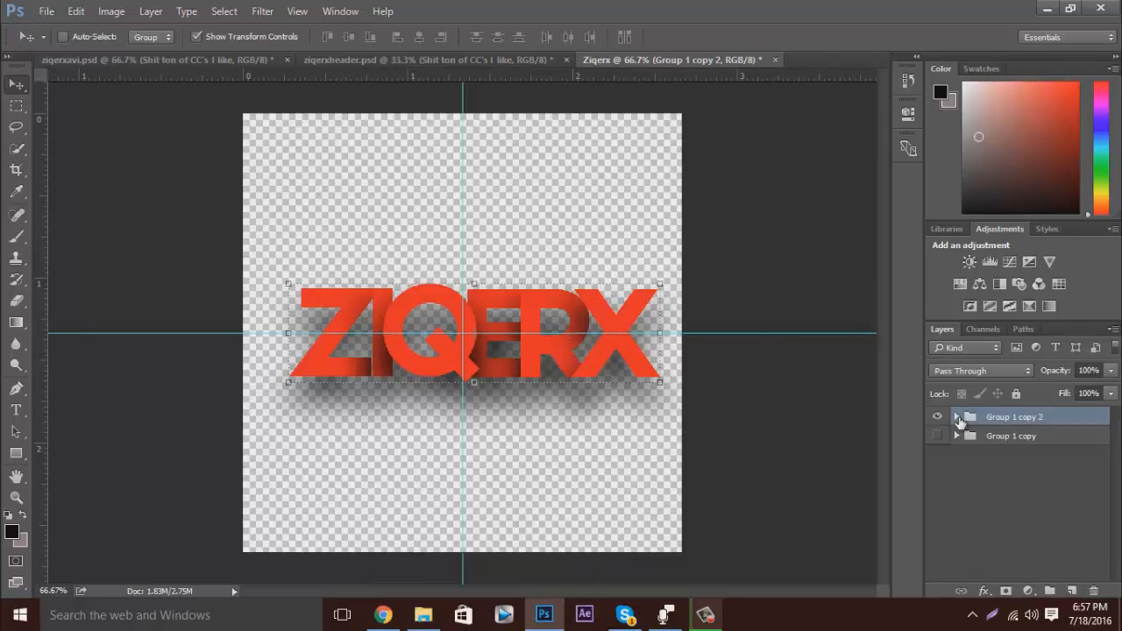
{"action": "left_click", "coordinate": [956, 417]}
{"action": "scroll", "coordinate": [1038, 457], "scroll_direction": "down", "scroll_amount": 1}
{"action": "scroll", "coordinate": [1037, 457], "scroll_direction": "down", "scroll_amount": 1}
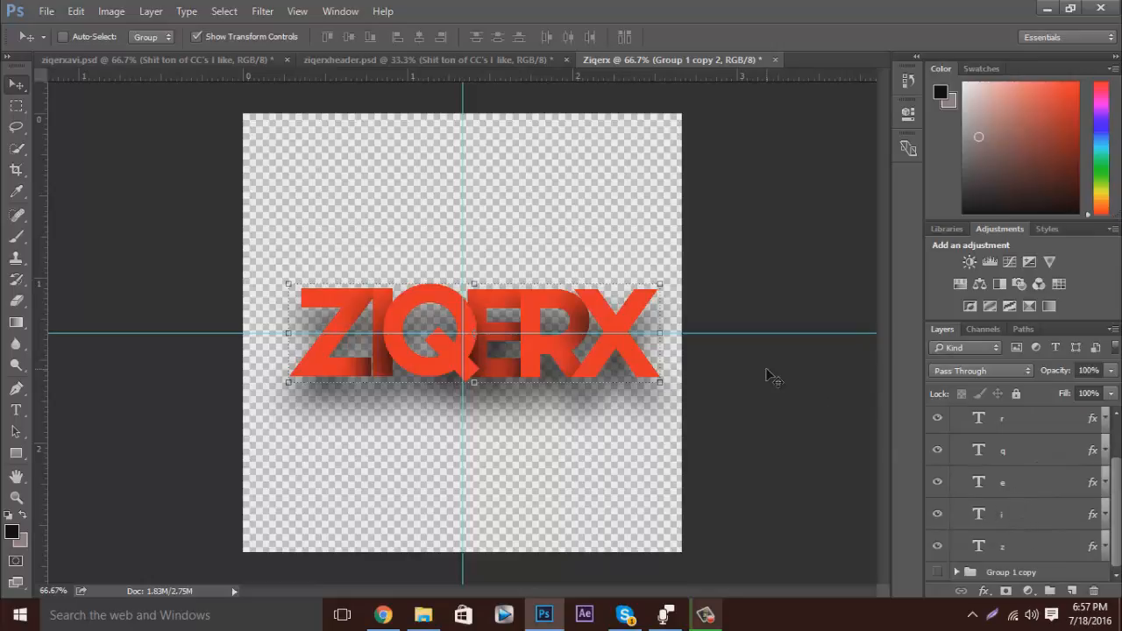
{"action": "key", "text": "ctrl+plus"}
{"action": "key", "text": "ctrl+plus"}
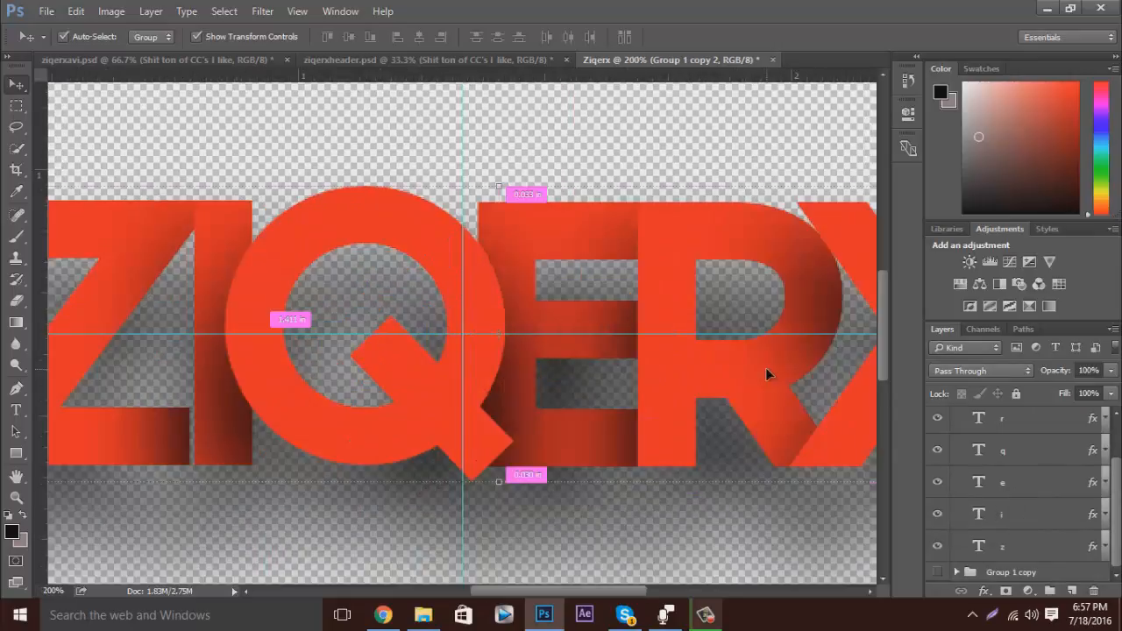
Reorder the letter layers in Group 1 copy 2 so that i sits below z and r sits directly below e.
{"action": "key", "text": "ctrl+minus"}
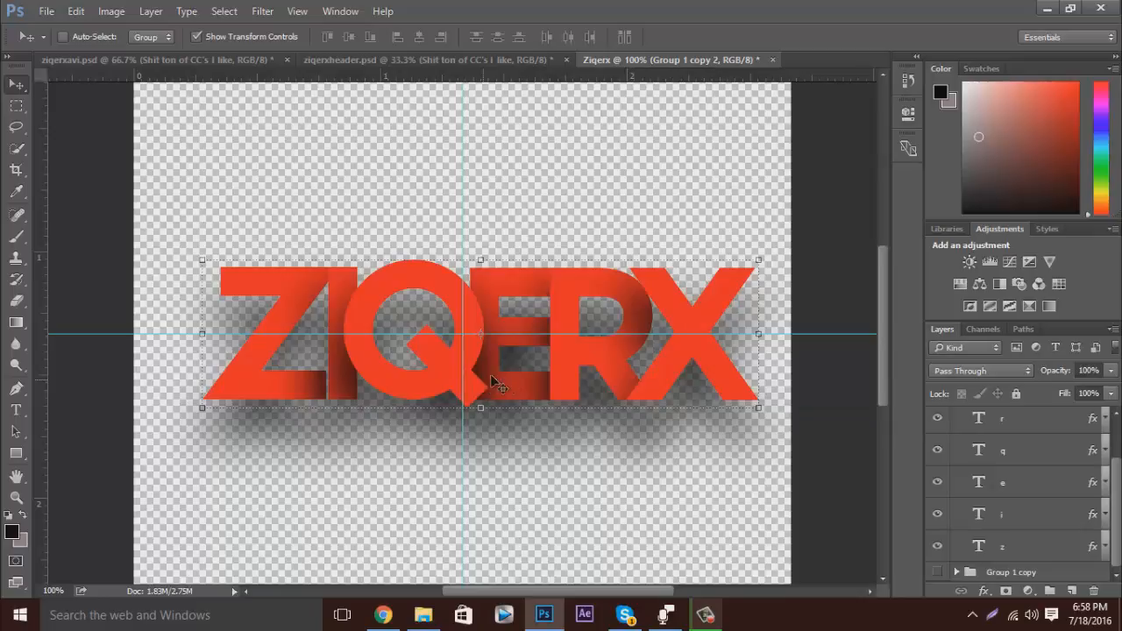
{"action": "left_click_drag", "start_coordinate": [1009, 523], "coordinate": [1026, 568]}
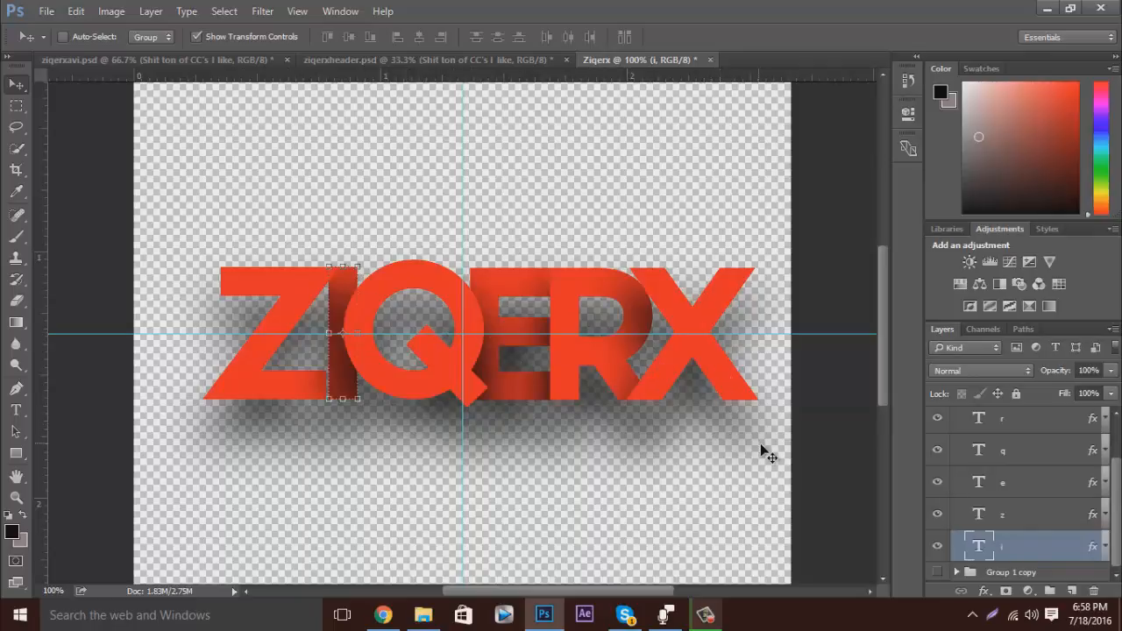
{"action": "scroll", "coordinate": [1022, 449], "scroll_direction": "up", "scroll_amount": 1}
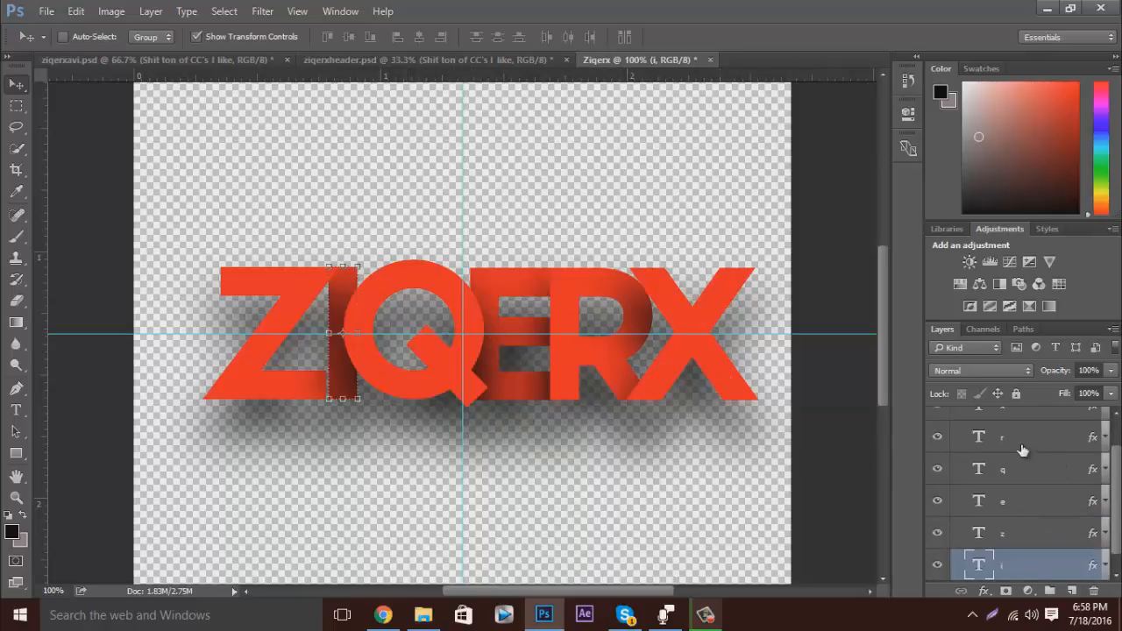
{"action": "left_click", "coordinate": [1022, 438]}
{"action": "left_click_drag", "start_coordinate": [1022, 450], "coordinate": [1033, 511]}
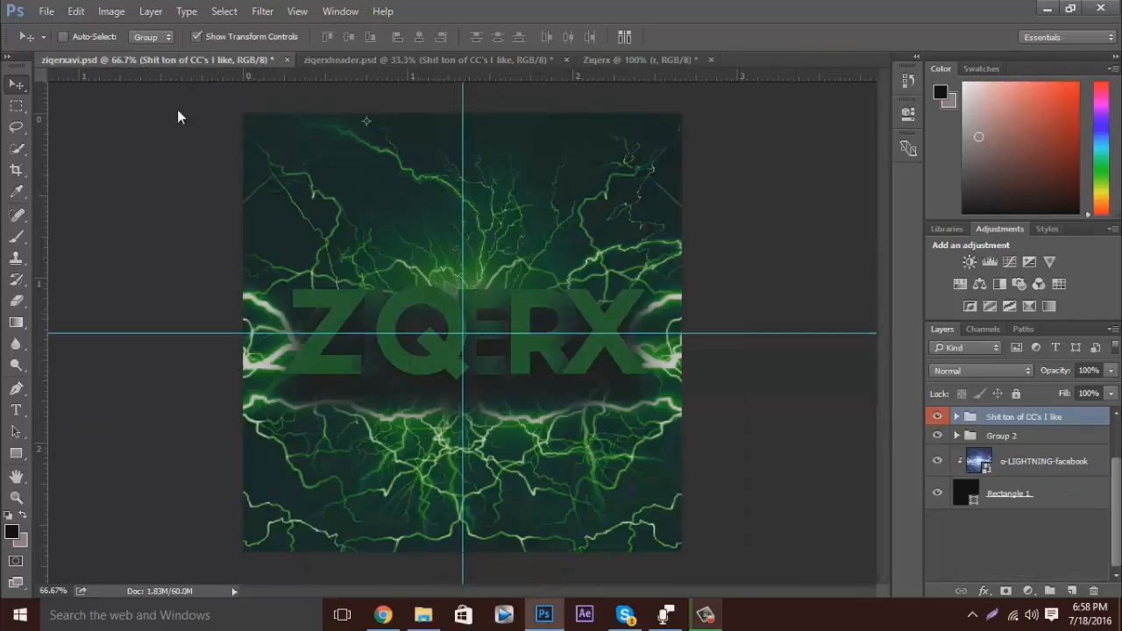
Compare the letter overlap with ziqerxavi.psd, and move the x layer directly below r in the Ziqerx document.
{"action": "left_click", "coordinate": [140, 62]}
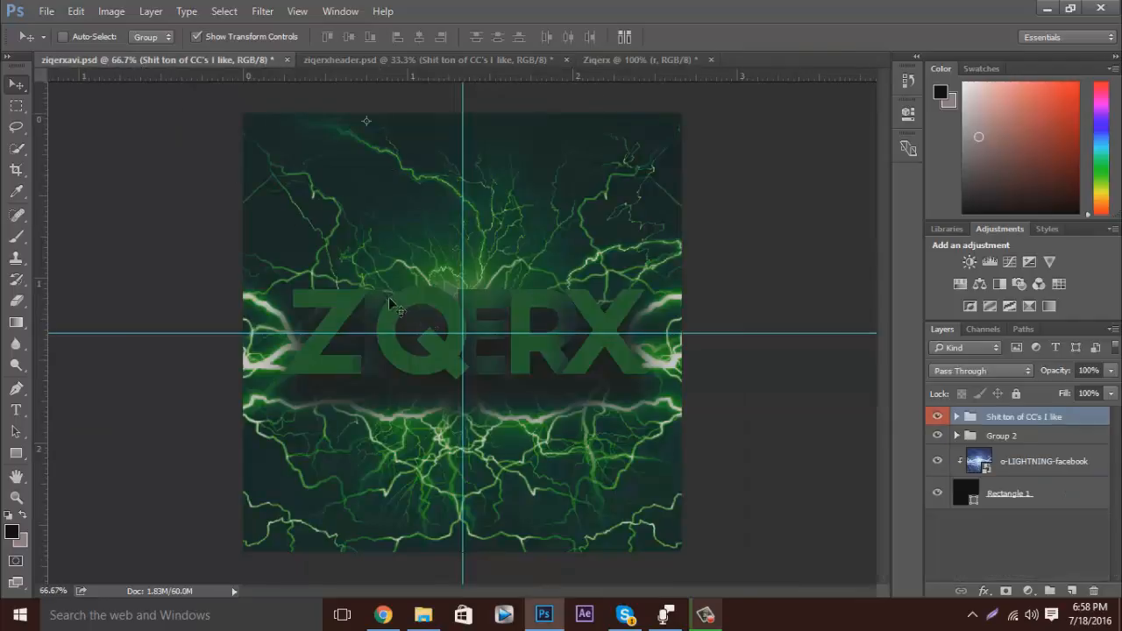
{"action": "left_click", "coordinate": [631, 59]}
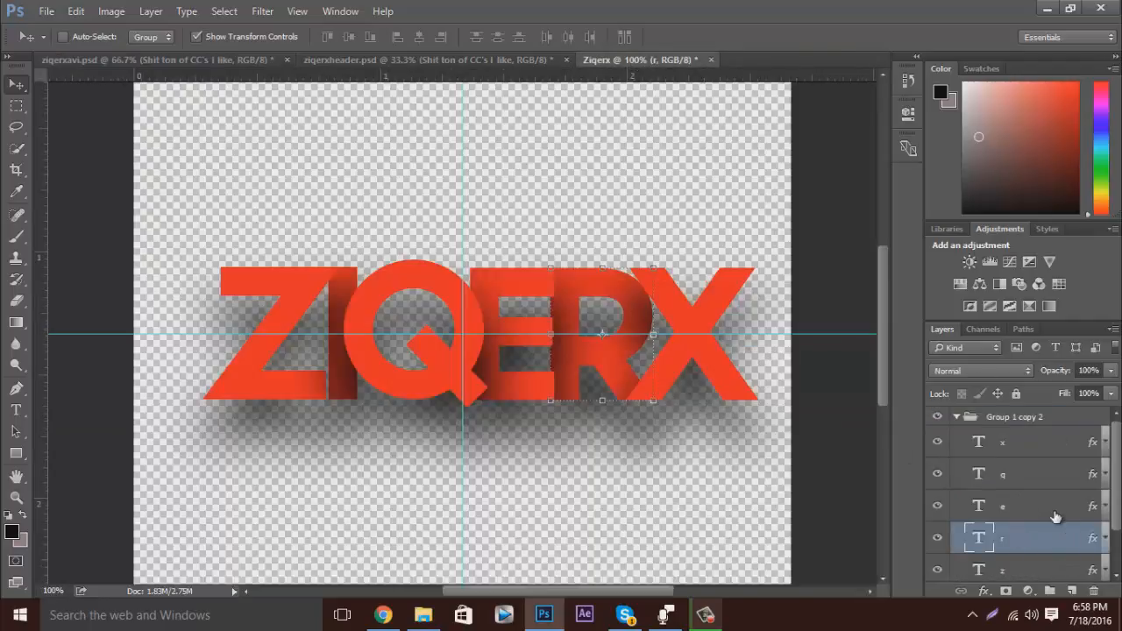
{"action": "left_click", "coordinate": [1028, 450]}
{"action": "left_click_drag", "start_coordinate": [1026, 452], "coordinate": [1026, 544]}
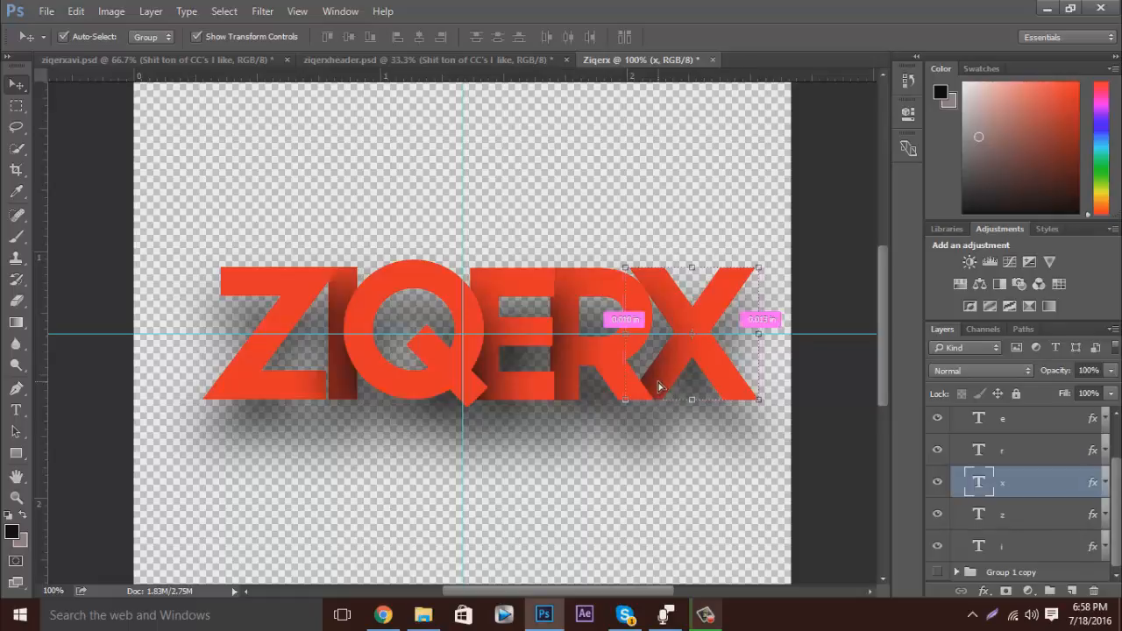
{"action": "key", "text": "ctrl+minus"}
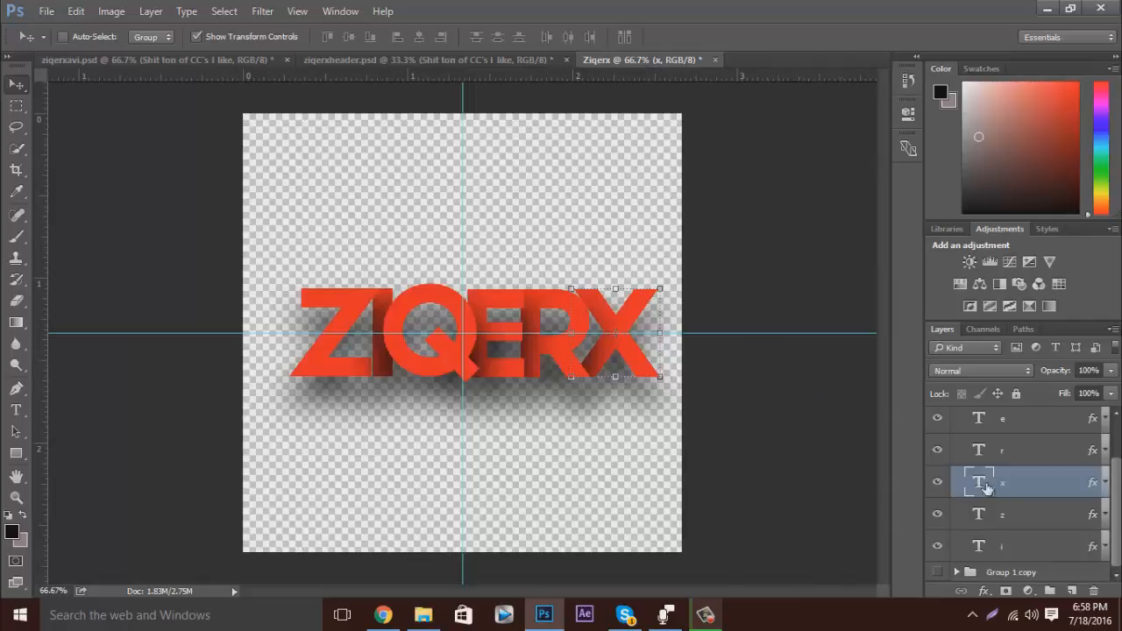
Collapse Group 1 copy 2 and centre its lettering horizontally on the vertical guide.
{"action": "scroll", "coordinate": [986, 482], "scroll_direction": "up", "scroll_amount": 2}
{"action": "left_click", "coordinate": [959, 417]}
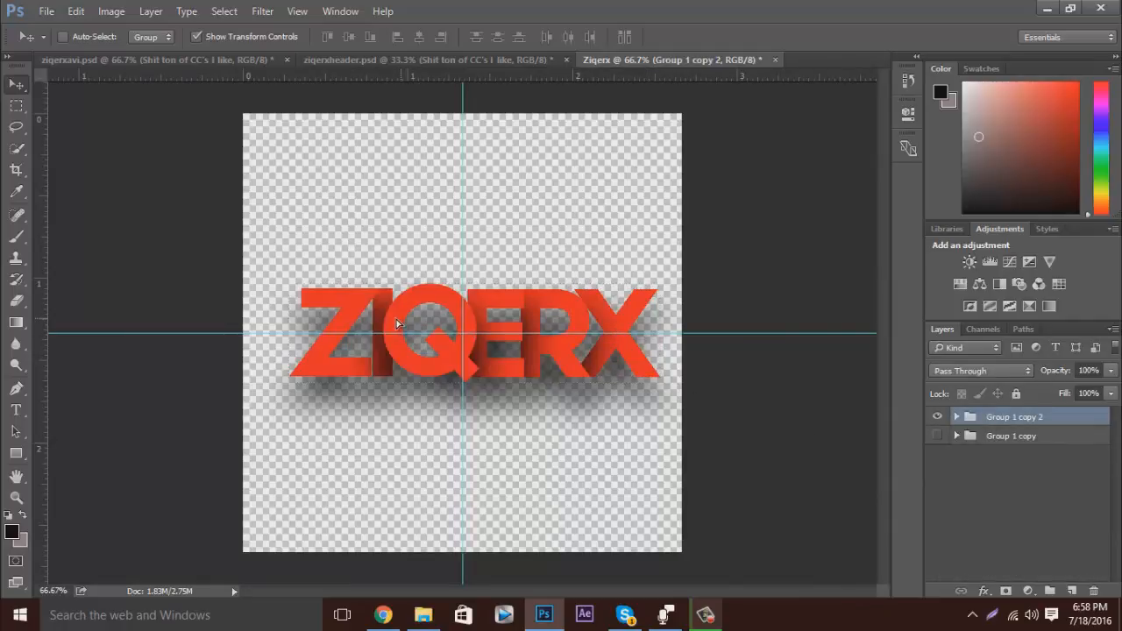
{"action": "left_click_drag", "start_coordinate": [409, 328], "coordinate": [396, 328]}
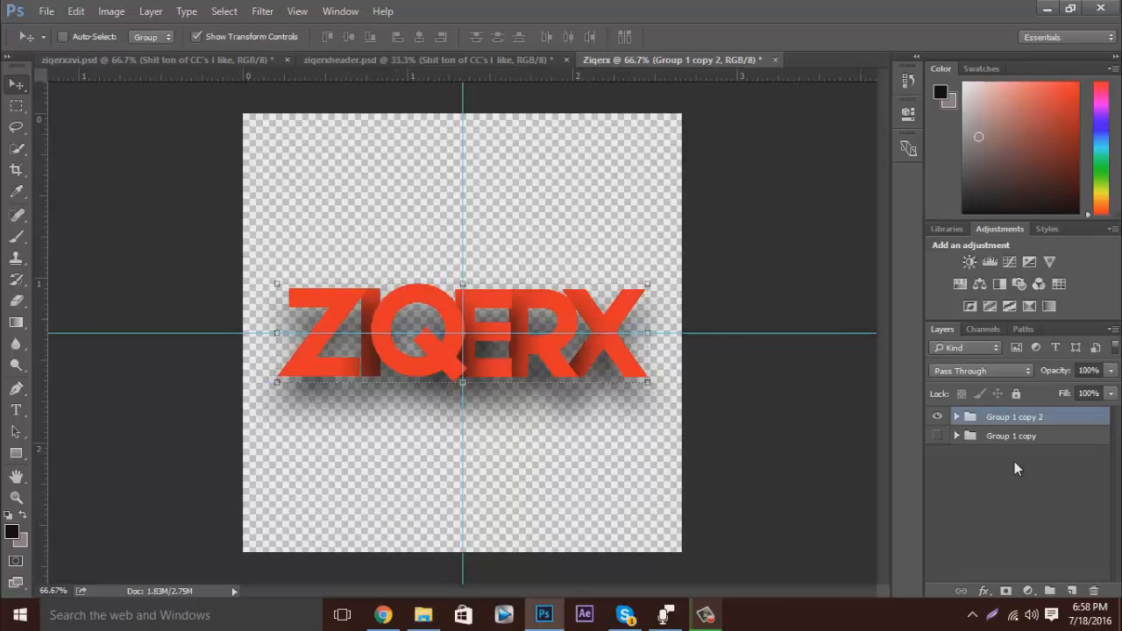
Add an empty layer at the bottom of the layer stack, below Group 1 copy.
{"action": "left_click", "coordinate": [1031, 437]}
{"action": "left_click", "coordinate": [1074, 594]}
{"action": "left_click_drag", "start_coordinate": [1019, 449], "coordinate": [1021, 491]}
Place the o-LIGHTNING-facebook image behind the lettering, scaled to about 19.6% and positioned at X 400.5 px, Y 391 px.
{"action": "left_click", "coordinate": [430, 621]}
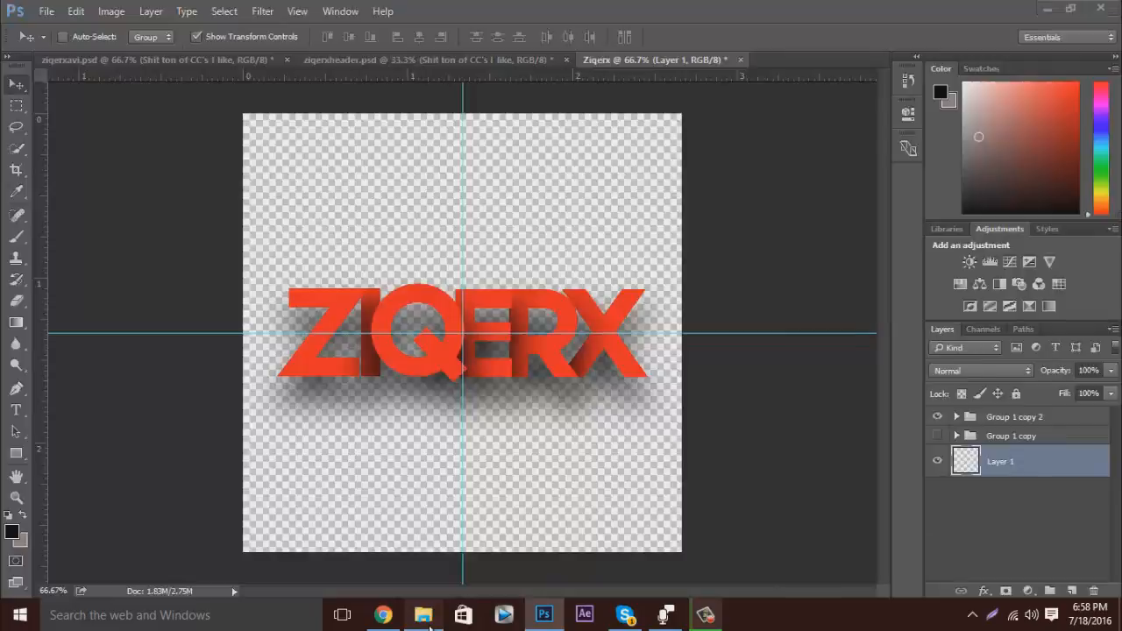
{"action": "left_click_drag", "start_coordinate": [1072, 360], "coordinate": [613, 350]}
{"action": "left_click_drag", "start_coordinate": [681, 223], "coordinate": [913, 104]}
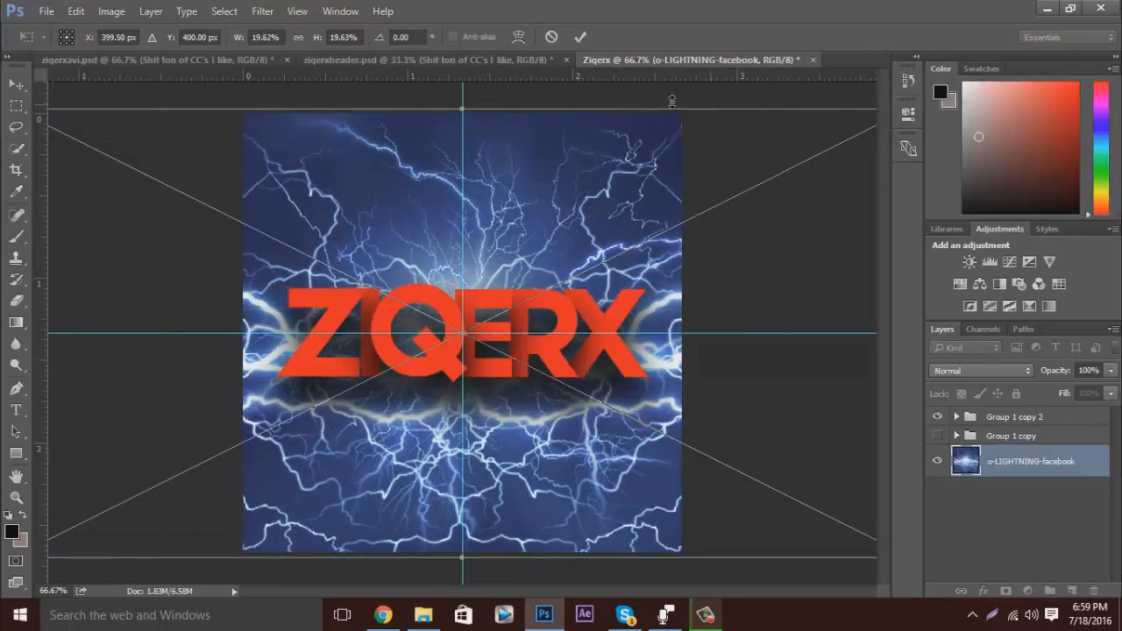
{"action": "left_click_drag", "start_coordinate": [579, 371], "coordinate": [593, 370]}
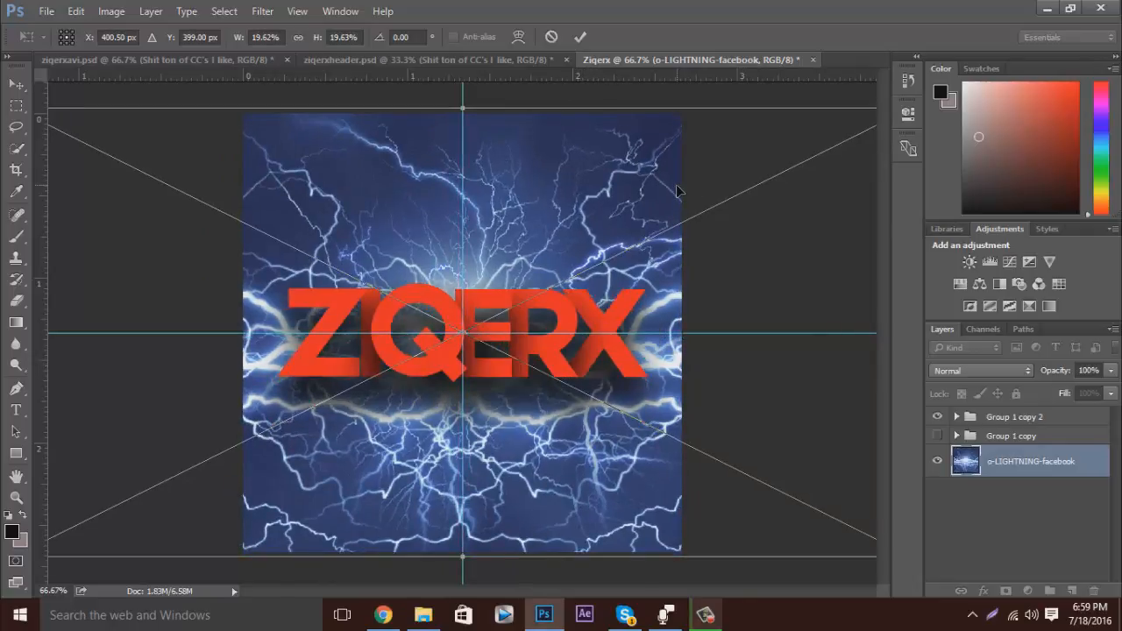
{"action": "left_click_drag", "start_coordinate": [580, 287], "coordinate": [580, 284]}
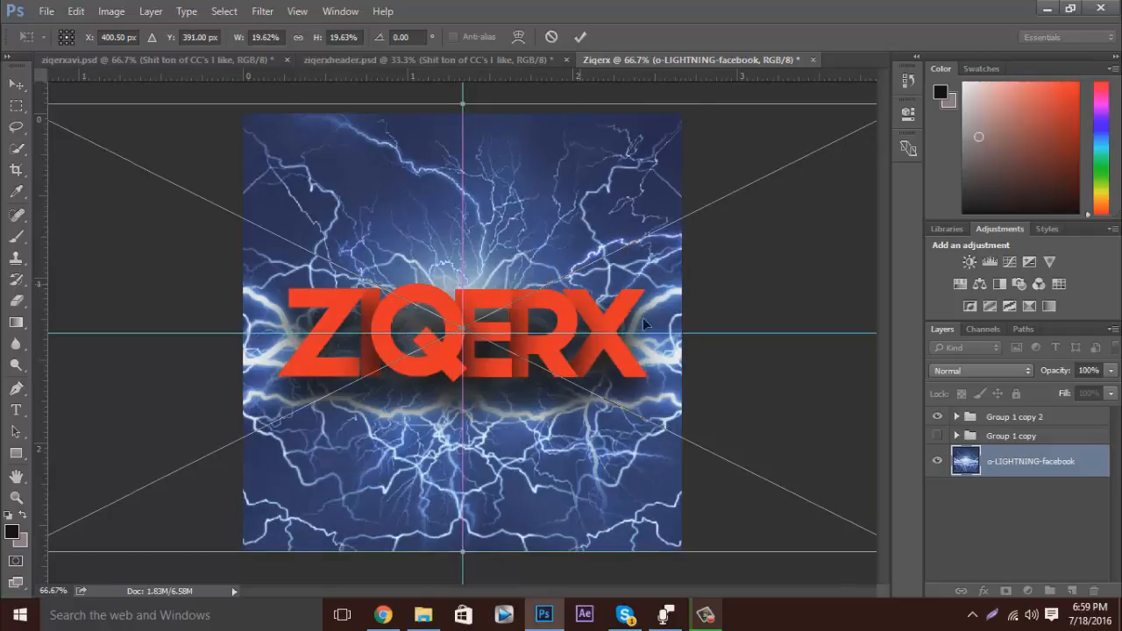
{"action": "left_click", "coordinate": [581, 42]}
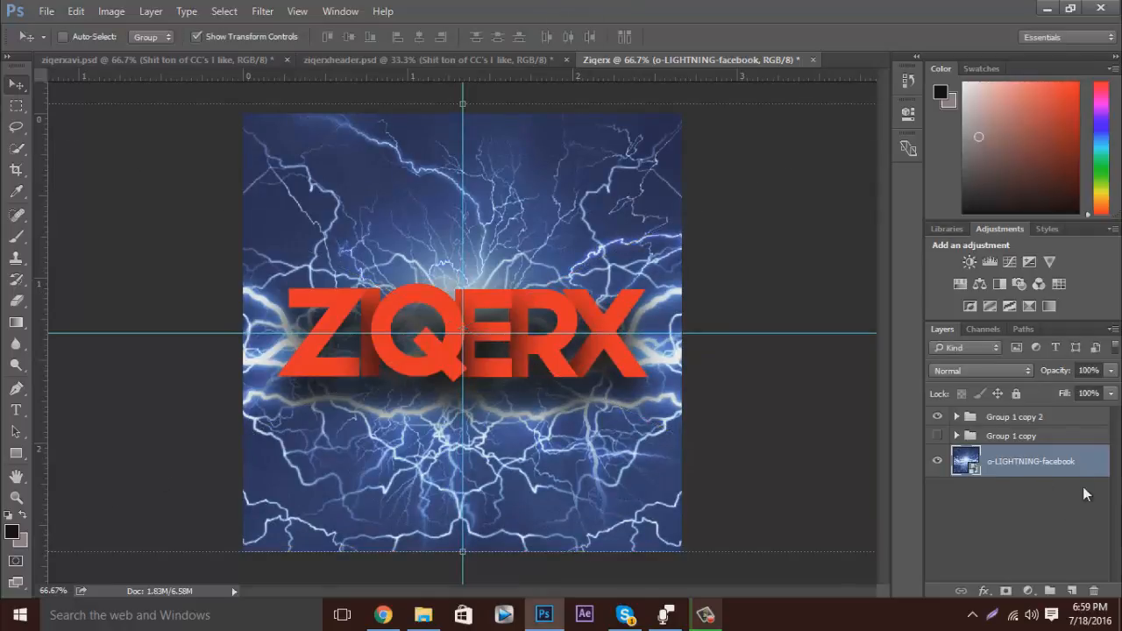
Duplicate the "Shit ton of CC's I like" group from ziqerxavi.psd into the Ziqerx document.
{"action": "left_click", "coordinate": [224, 58]}
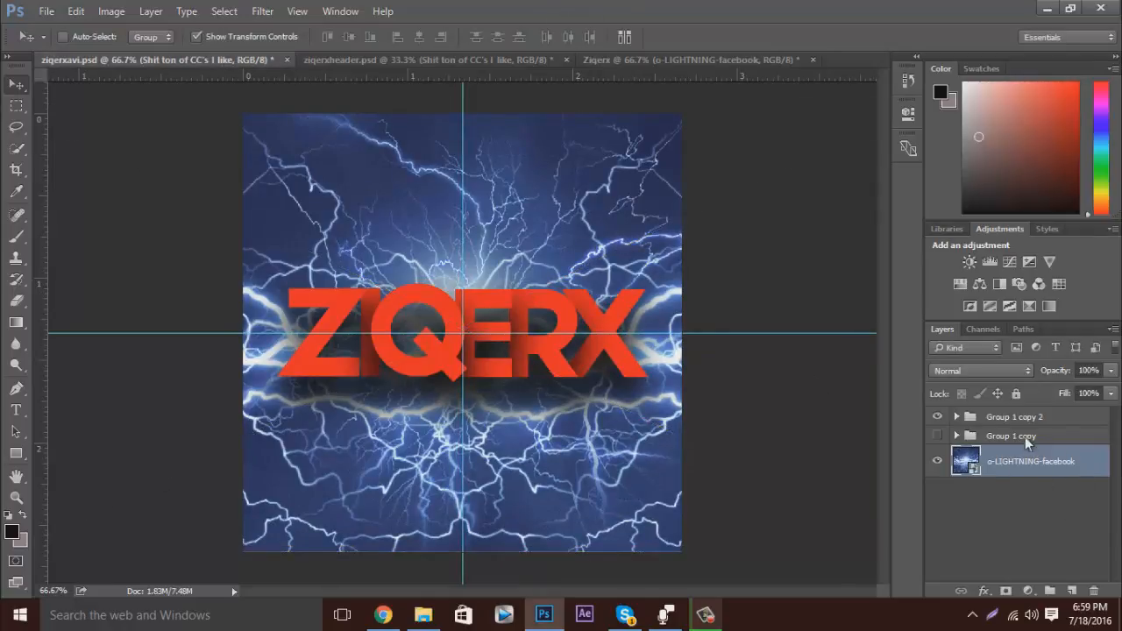
{"action": "right_click", "coordinate": [1030, 416]}
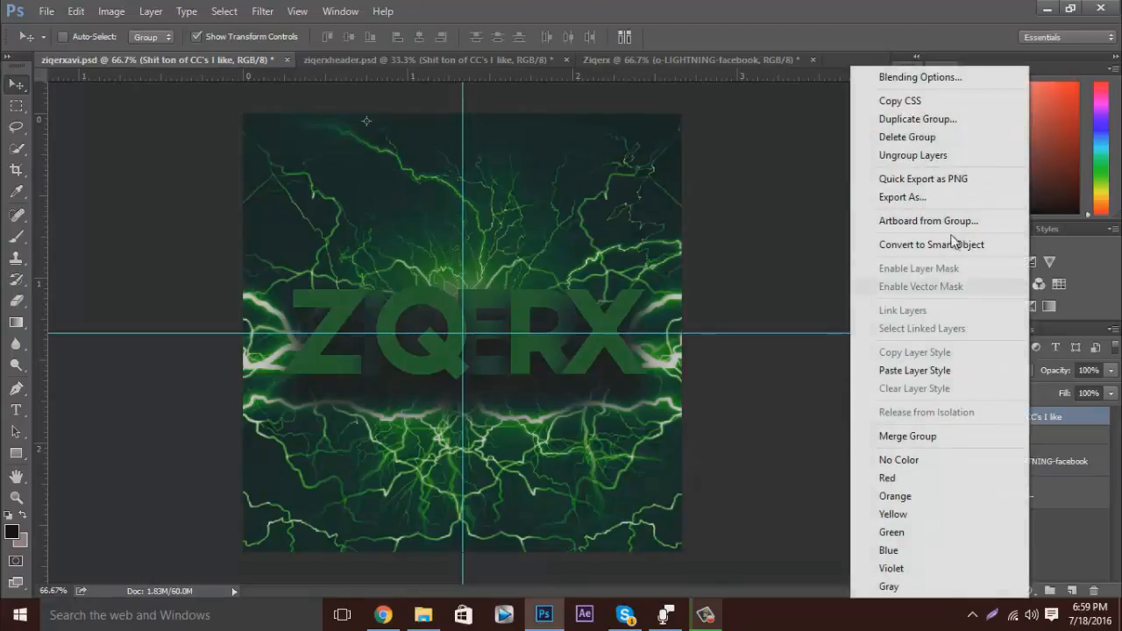
{"action": "left_click", "coordinate": [925, 120]}
{"action": "left_click", "coordinate": [514, 248]}
{"action": "left_click", "coordinate": [478, 286]}
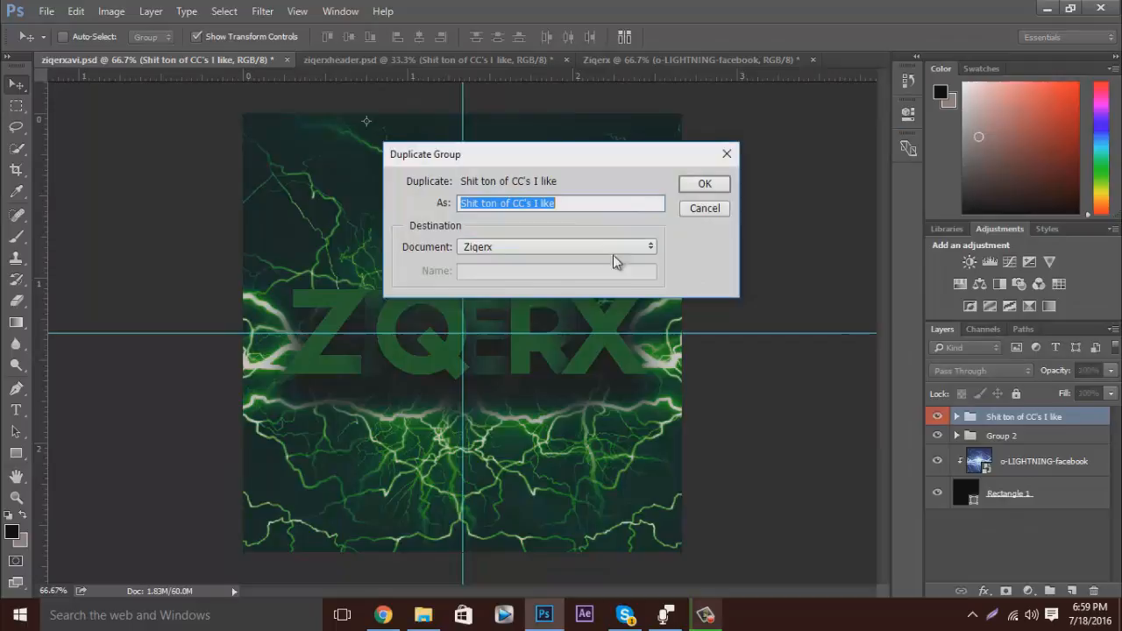
{"action": "left_click", "coordinate": [706, 184]}
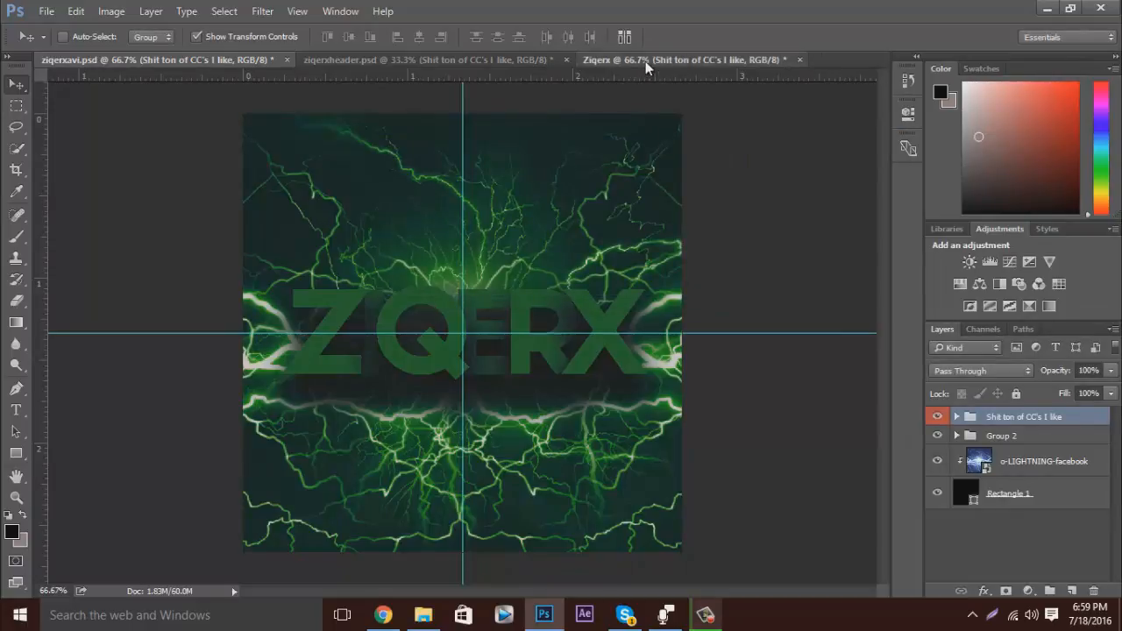
Move the duplicated CC group to the top of the Ziqerx layer stack, above Group 1 copy 2.
{"action": "left_click", "coordinate": [645, 61]}
{"action": "left_click_drag", "start_coordinate": [999, 456], "coordinate": [1002, 415]}
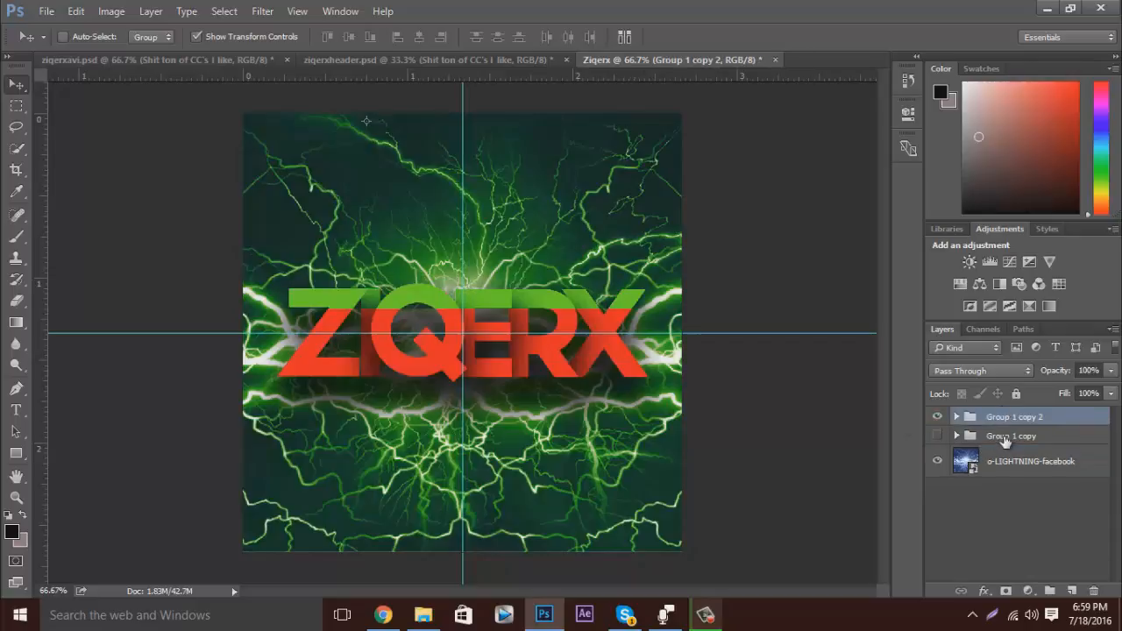
{"action": "key", "text": "ctrl+z"}
{"action": "left_click_drag", "start_coordinate": [999, 447], "coordinate": [996, 407]}
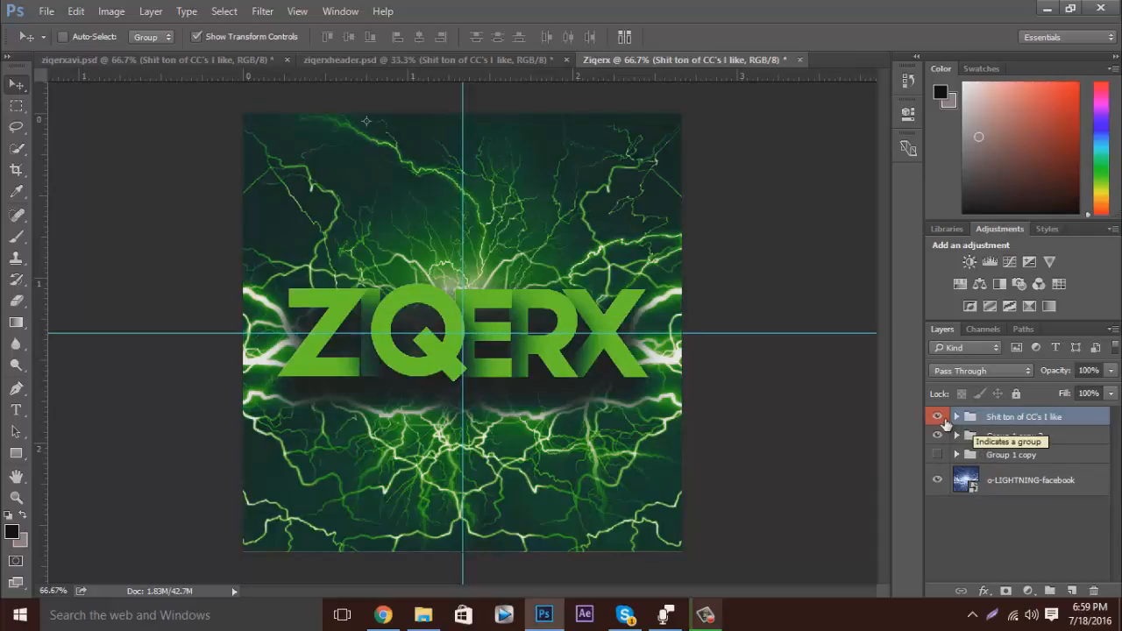
Check the lightning layer in ziqerxavi.psd, and add an empty layer below o-LIGHTNING-facebook in the Ziqerx document.
{"action": "left_click", "coordinate": [196, 60]}
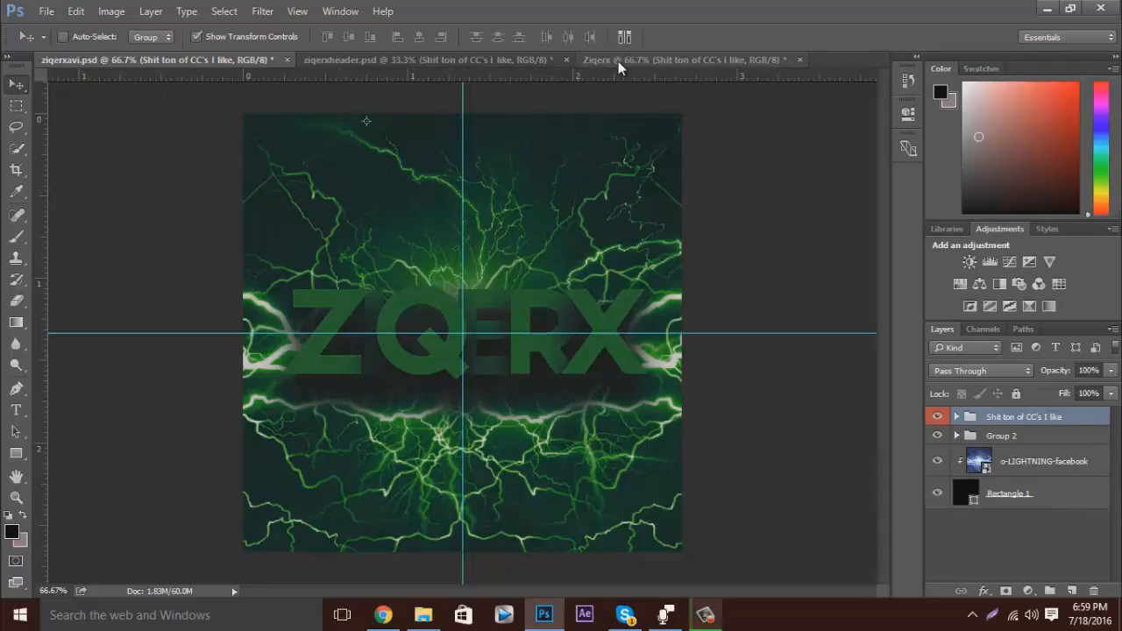
{"action": "left_click_drag", "start_coordinate": [1019, 464], "coordinate": [698, 238]}
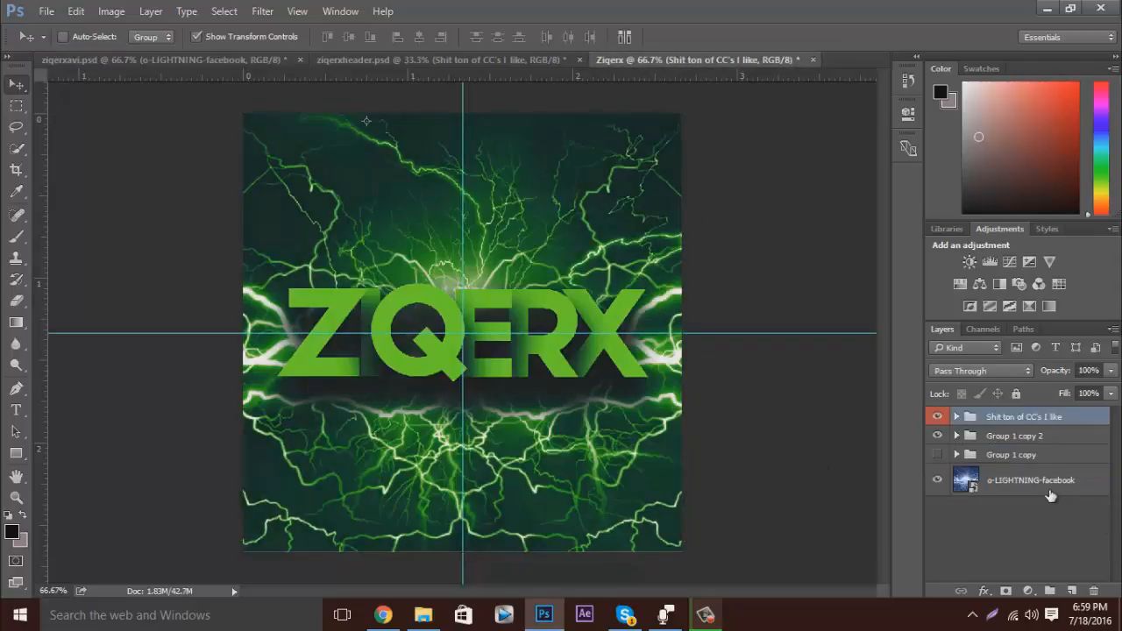
{"action": "left_click", "coordinate": [1050, 489]}
{"action": "left_click", "coordinate": [1071, 591], "text": "ctrl"}
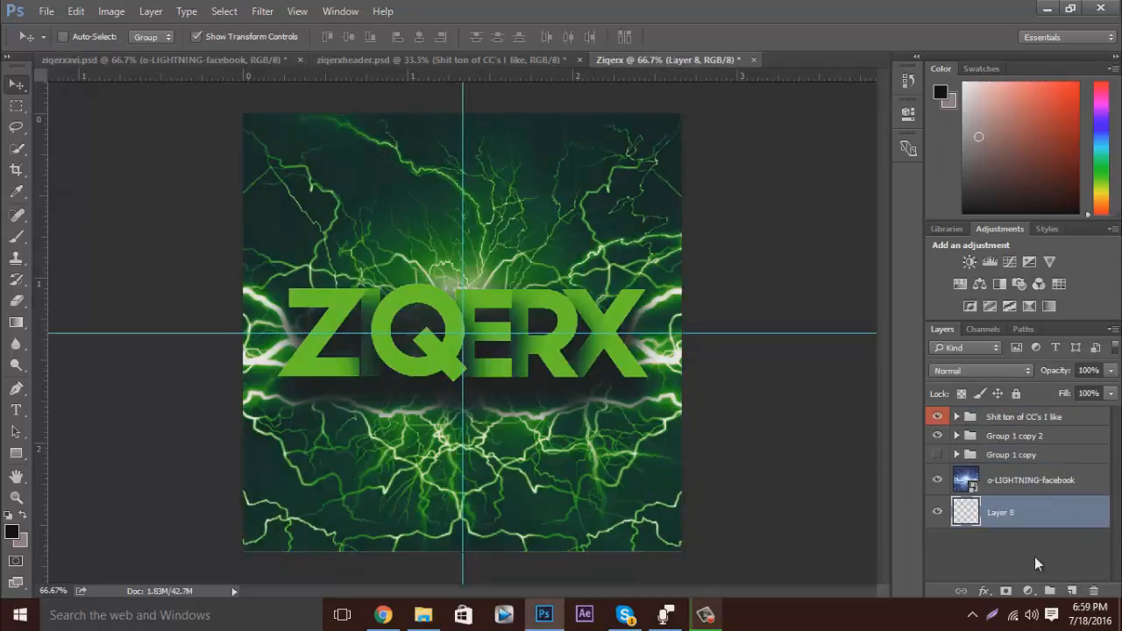
Activate the Rectangle tool for drawing a shape.
{"action": "left_click", "coordinate": [16, 453]}
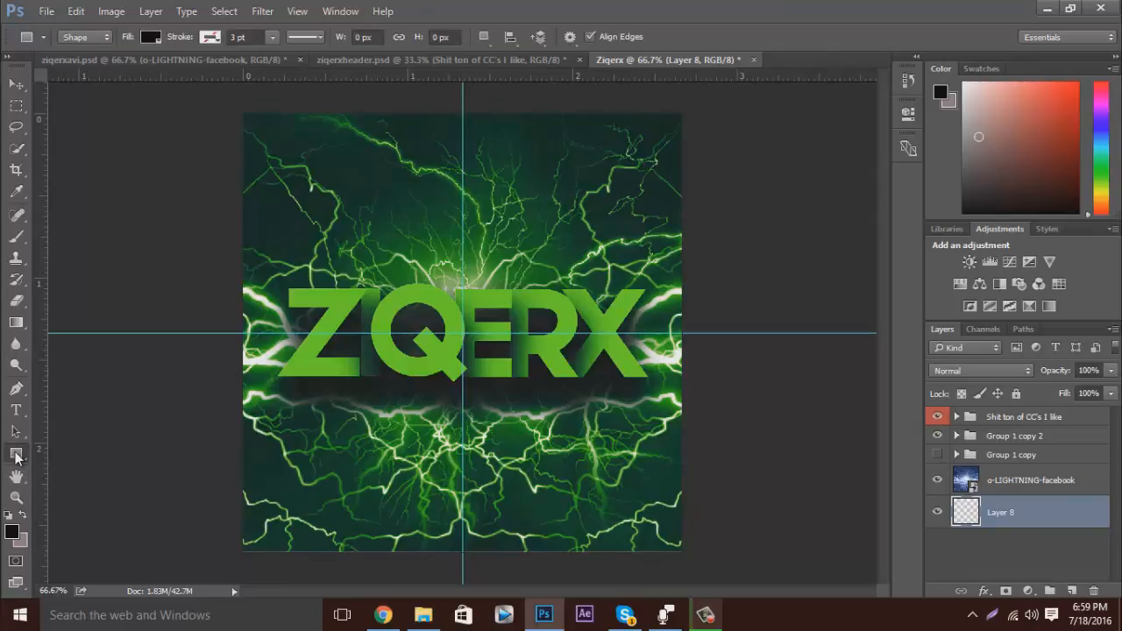
{"action": "right_click", "coordinate": [15, 454]}
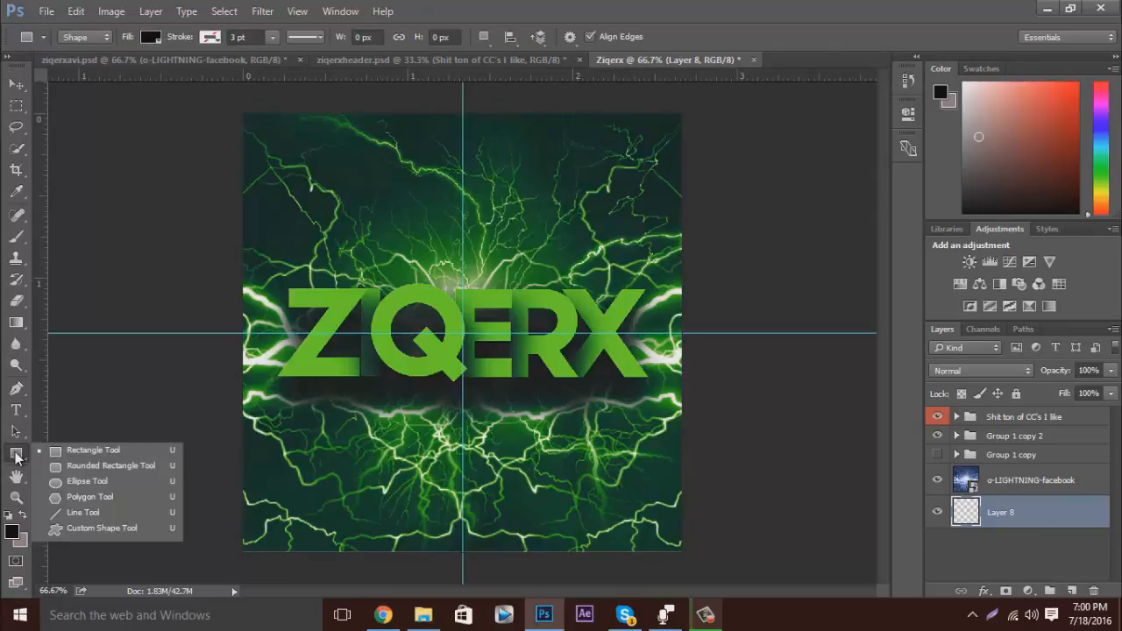
{"action": "left_click", "coordinate": [35, 451]}
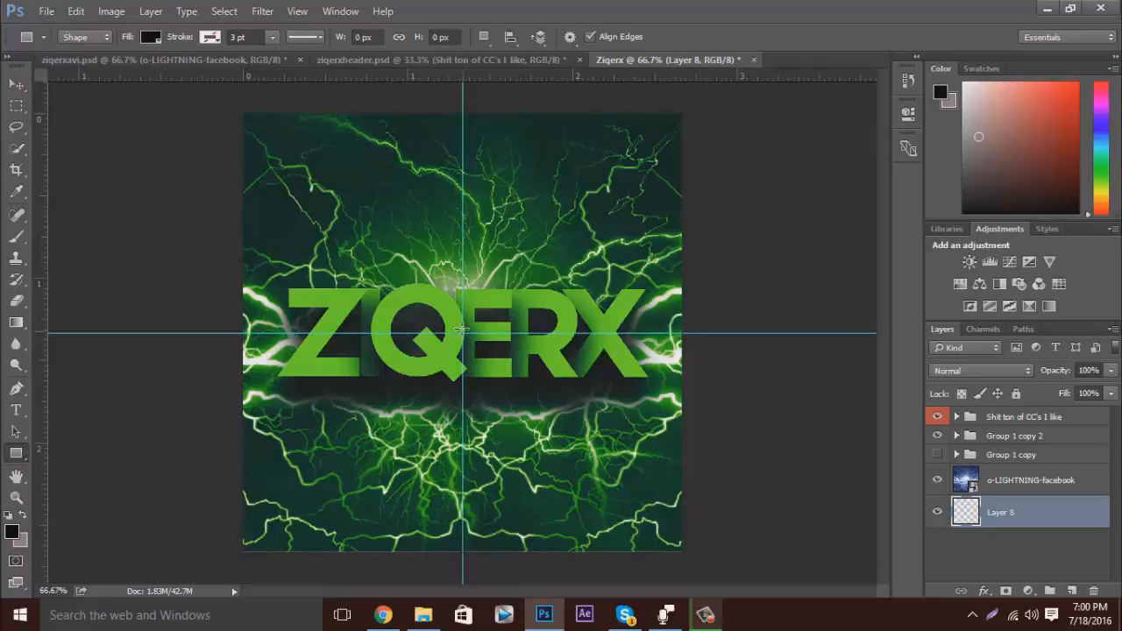
{"action": "left_click_drag", "start_coordinate": [358, 196], "coordinate": [505, 381]}
{"action": "right_click", "coordinate": [506, 381]}
{"action": "left_click", "coordinate": [857, 102]}
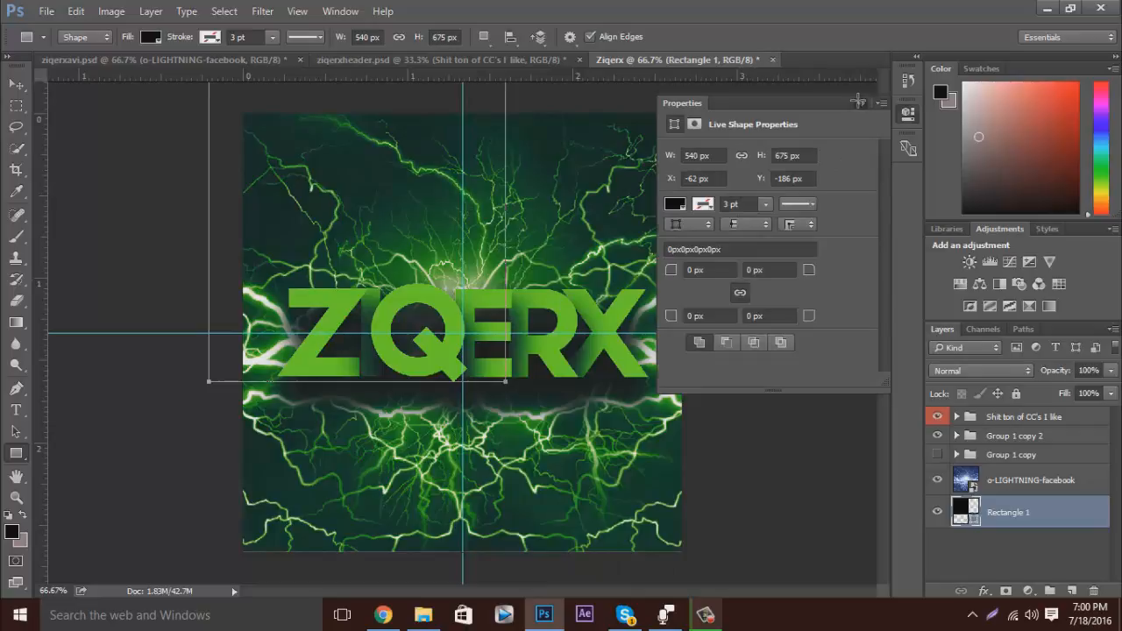
{"action": "left_click", "coordinate": [859, 100]}
{"action": "key", "text": "Delete"}
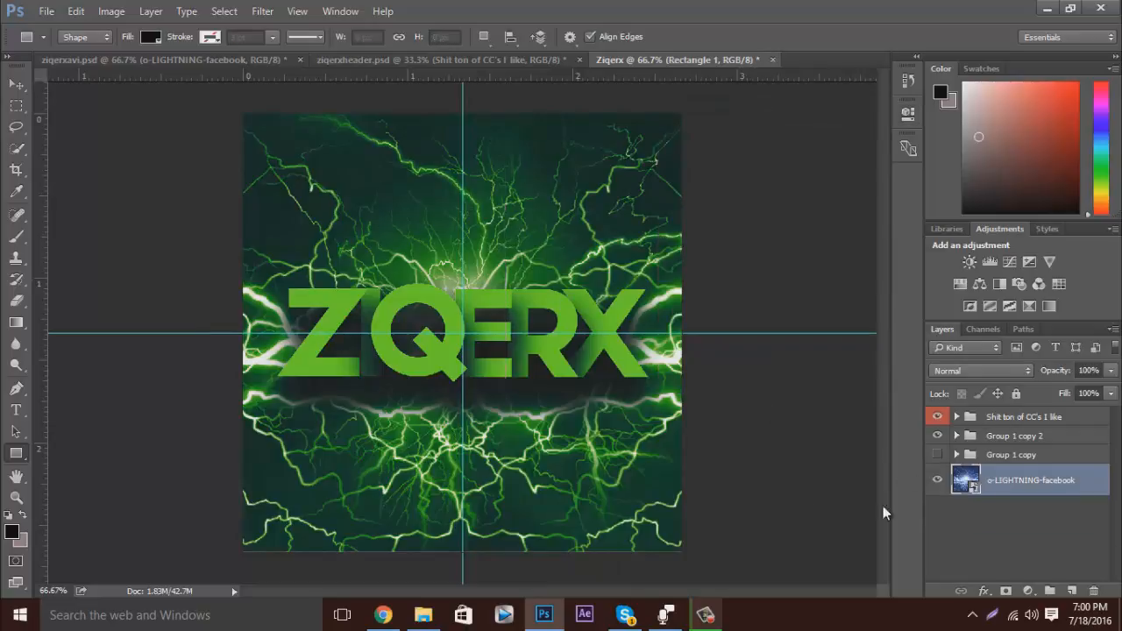
Create a black rectangle shape 800 px wide and 800 px high.
{"action": "left_click", "coordinate": [491, 338]}
{"action": "type", "text": "800"}
{"action": "key", "text": "Tab"}
{"action": "type", "text": "8"}
{"action": "key", "text": "Return"}
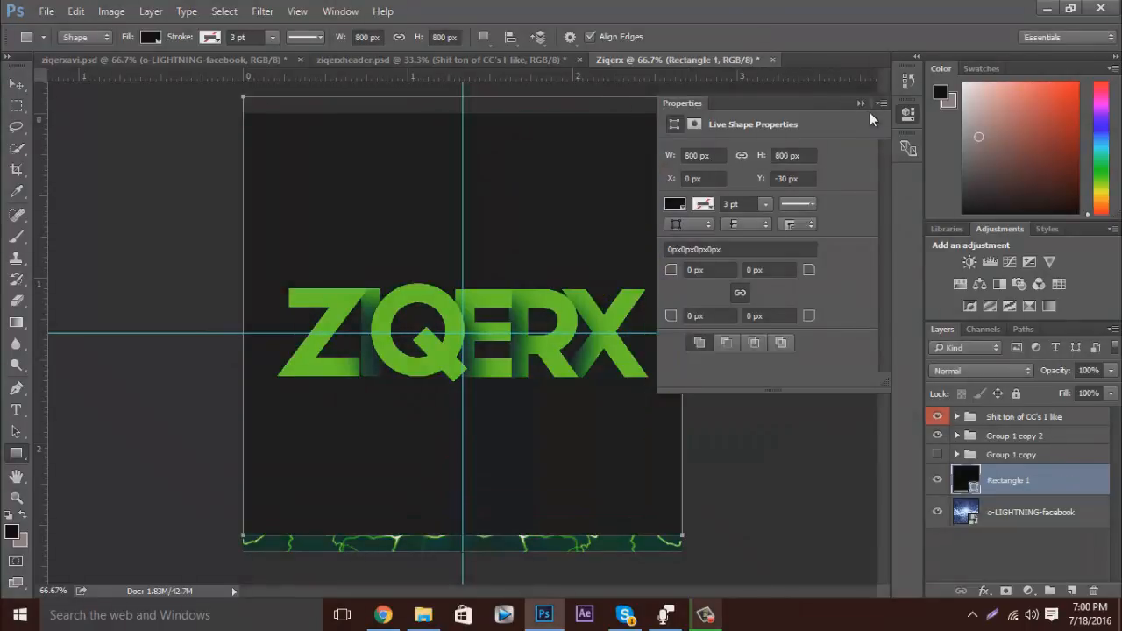
Align the black rectangle with the canvas edges and move its layer below o-LIGHTNING-facebook.
{"action": "left_click", "coordinate": [860, 104]}
{"action": "left_click", "coordinate": [16, 84]}
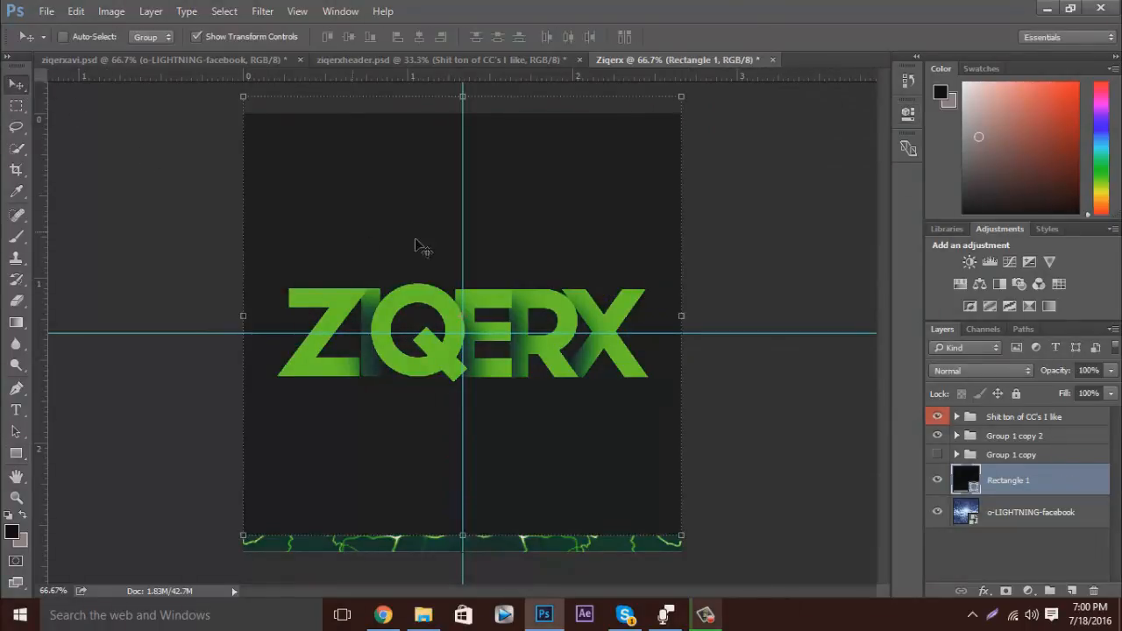
{"action": "mouse_move", "coordinate": [526, 258]}
{"action": "left_mouse_down"}
{"action": "mouse_move", "coordinate": [528, 245]}
{"action": "mouse_move", "coordinate": [529, 271]}
{"action": "mouse_move", "coordinate": [536, 255]}
{"action": "left_mouse_up"}
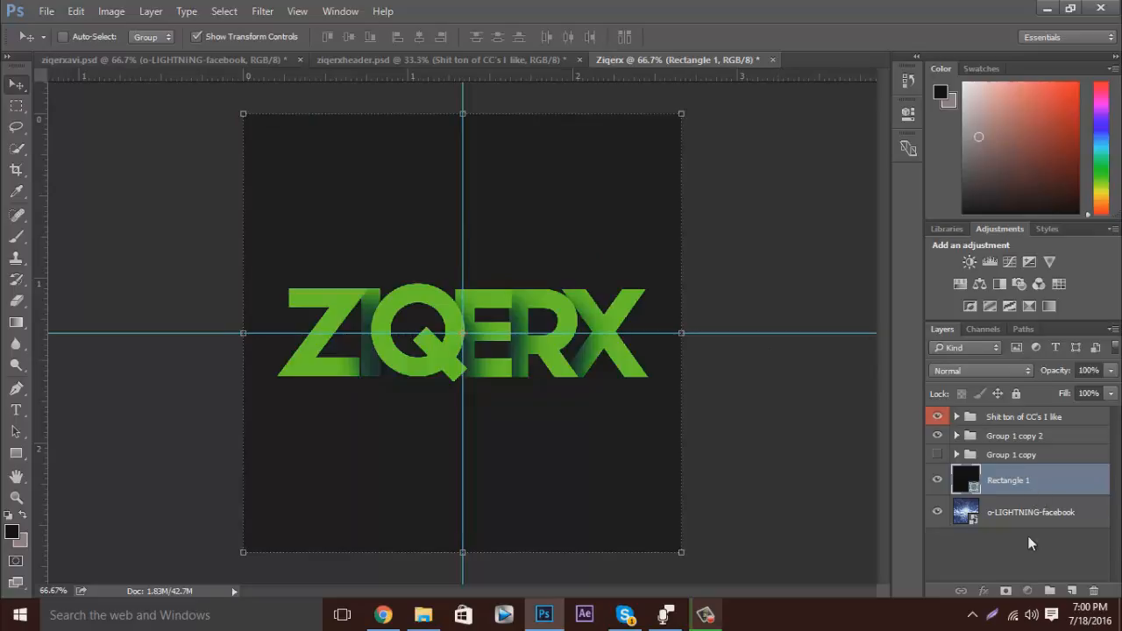
{"action": "left_click_drag", "start_coordinate": [1028, 481], "coordinate": [1031, 543]}
Set the opacity of the o-LIGHTNING-facebook layer to 82% so the black rectangle darkens it.
{"action": "left_click", "coordinate": [1063, 480]}
{"action": "left_click", "coordinate": [1111, 372]}
{"action": "left_click_drag", "start_coordinate": [1101, 392], "coordinate": [1084, 365]}
{"action": "left_click", "coordinate": [1085, 371]}
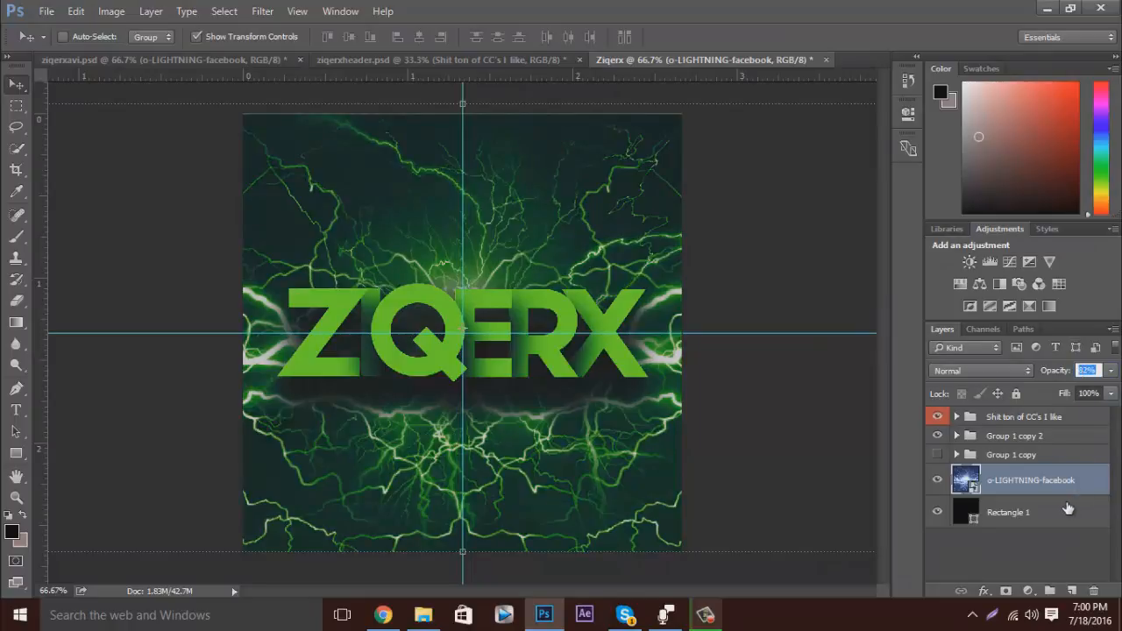
{"action": "left_click", "coordinate": [1060, 509]}
{"action": "left_click", "coordinate": [1045, 539]}
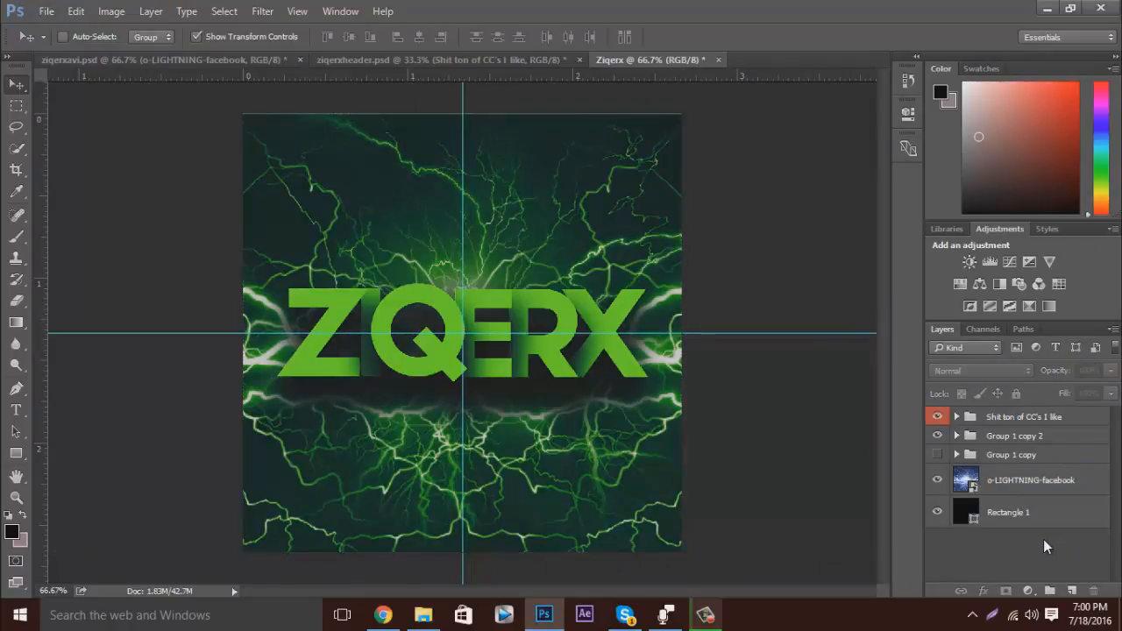
{"action": "left_click", "coordinate": [1049, 485]}
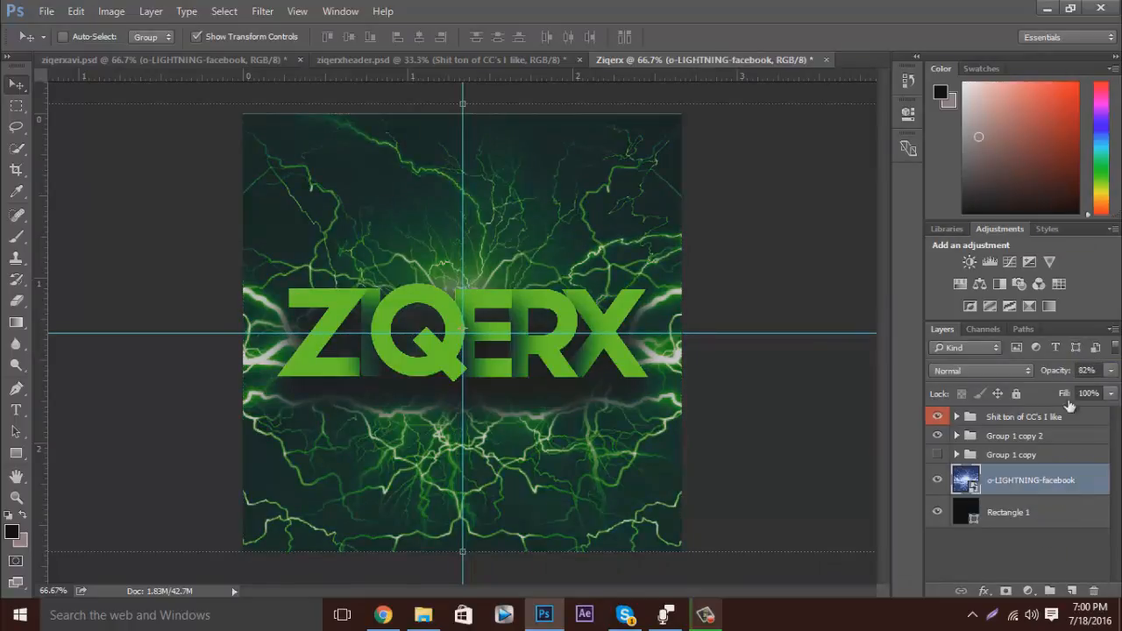
Return the o-LIGHTNING-facebook layer to 100% opacity, hide Rectangle 1 and add an empty layer above the lightning.
{"action": "left_click", "coordinate": [1111, 372]}
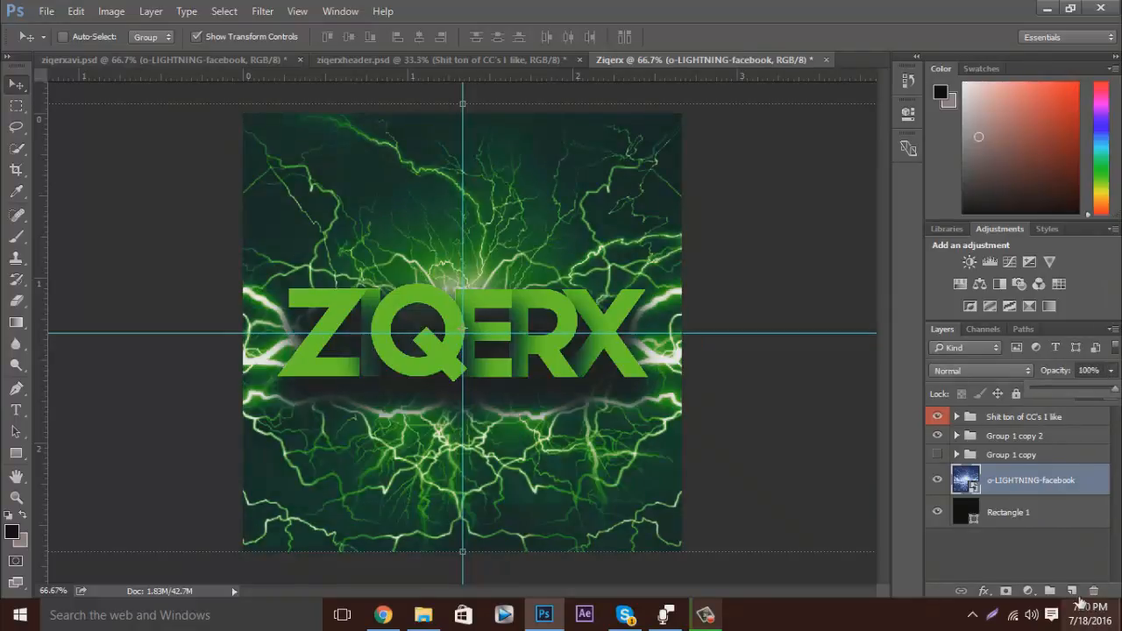
{"action": "left_click", "coordinate": [1071, 591]}
{"action": "left_click", "coordinate": [938, 545]}
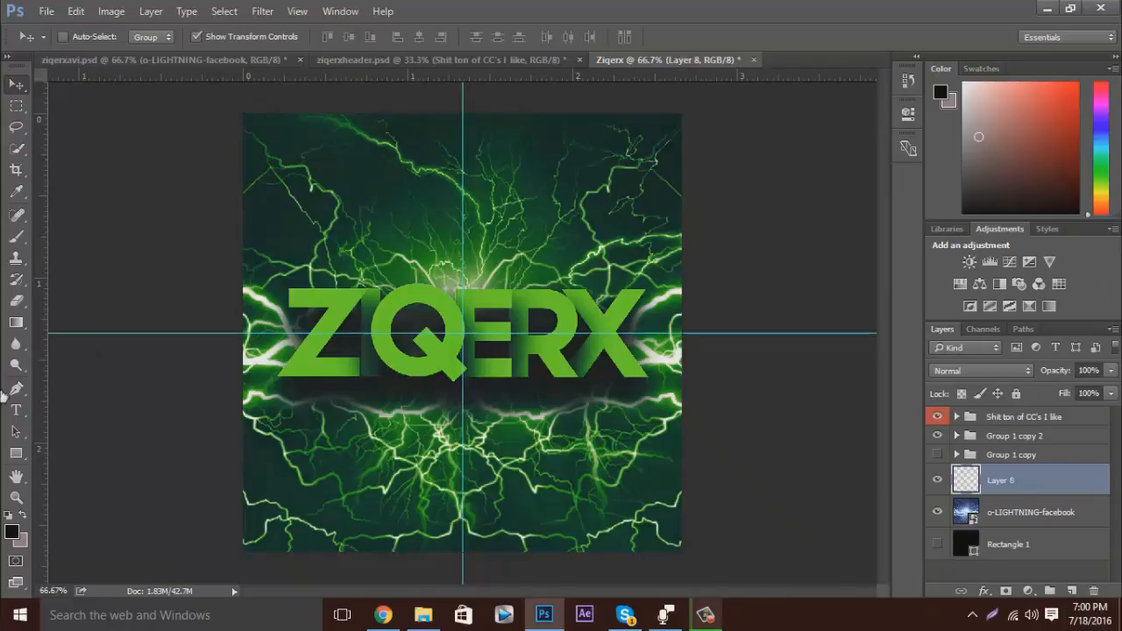
Try darkening the lightning by brushing black on the new layer and lowering its opacity to about 55%, and delete that layer.
{"action": "left_click", "coordinate": [16, 237]}
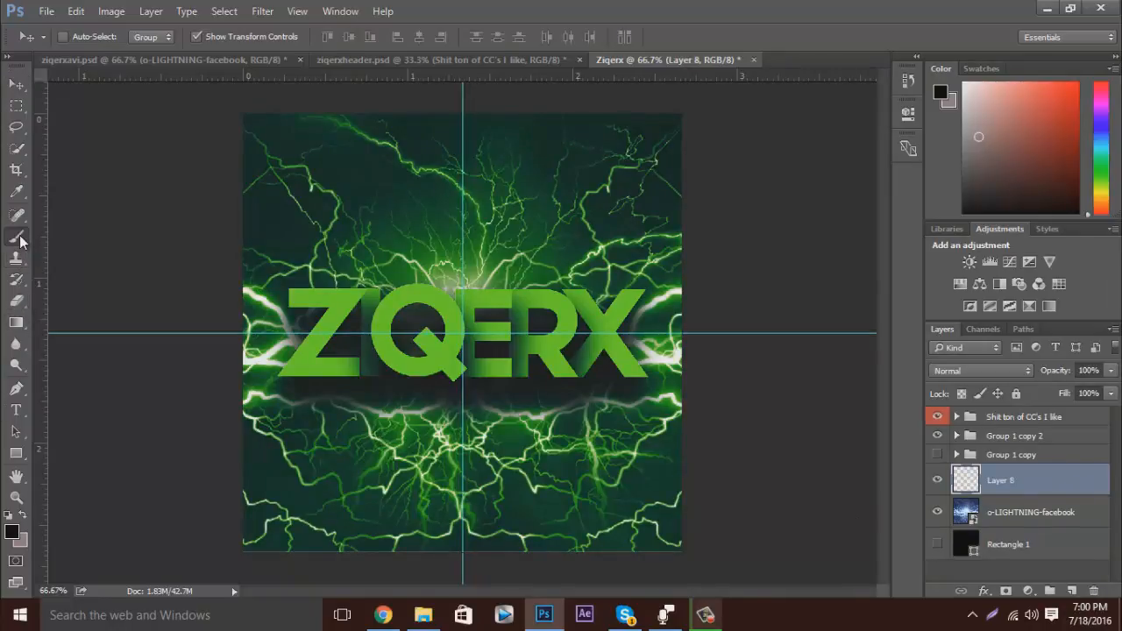
{"action": "mouse_move", "coordinate": [505, 128]}
{"action": "left_mouse_down"}
{"action": "mouse_move", "coordinate": [255, 130]}
{"action": "mouse_move", "coordinate": [716, 128]}
{"action": "mouse_move", "coordinate": [184, 116]}
{"action": "mouse_move", "coordinate": [696, 158]}
{"action": "mouse_move", "coordinate": [267, 199]}
{"action": "mouse_move", "coordinate": [666, 307]}
{"action": "mouse_move", "coordinate": [399, 257]}
{"action": "mouse_move", "coordinate": [781, 356]}
{"action": "left_mouse_up"}
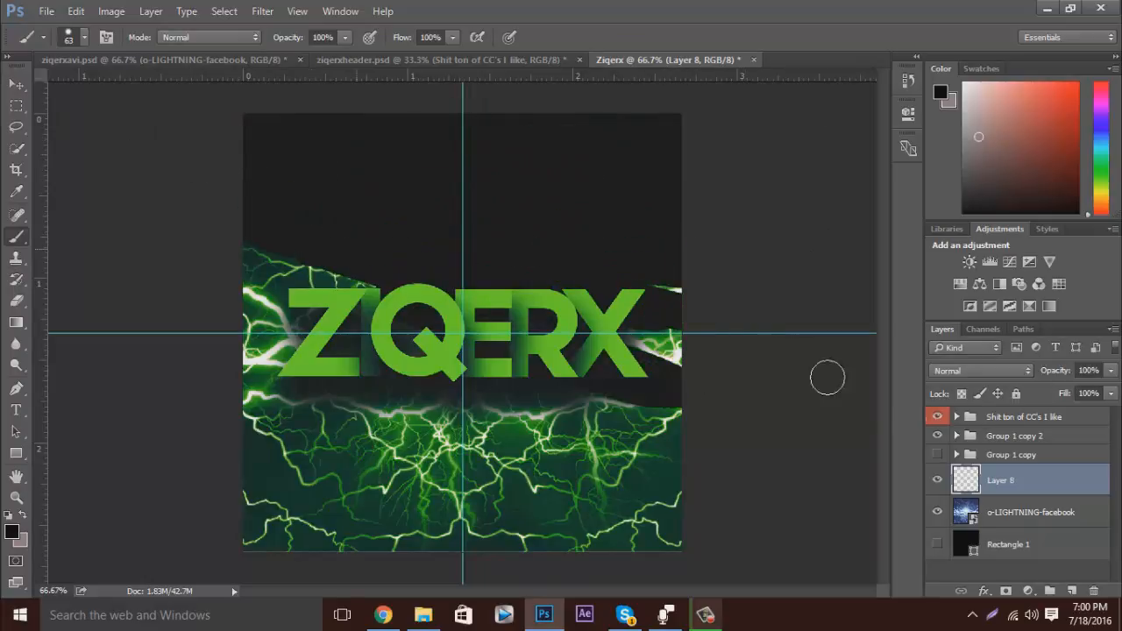
{"action": "left_click", "coordinate": [1110, 372]}
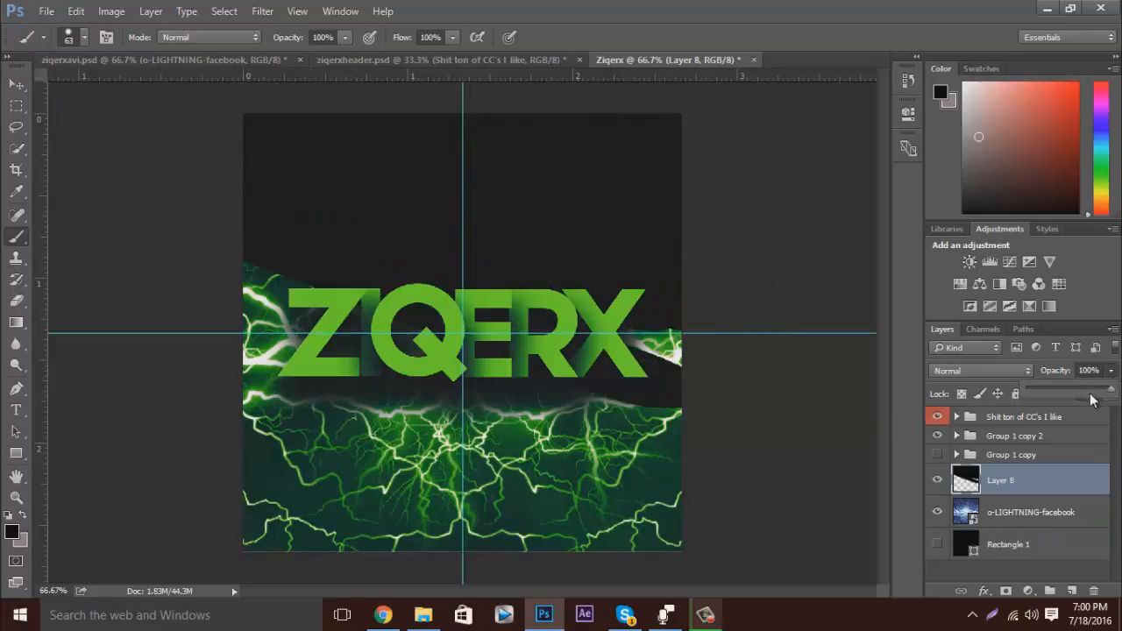
{"action": "left_click_drag", "start_coordinate": [1073, 390], "coordinate": [1060, 387]}
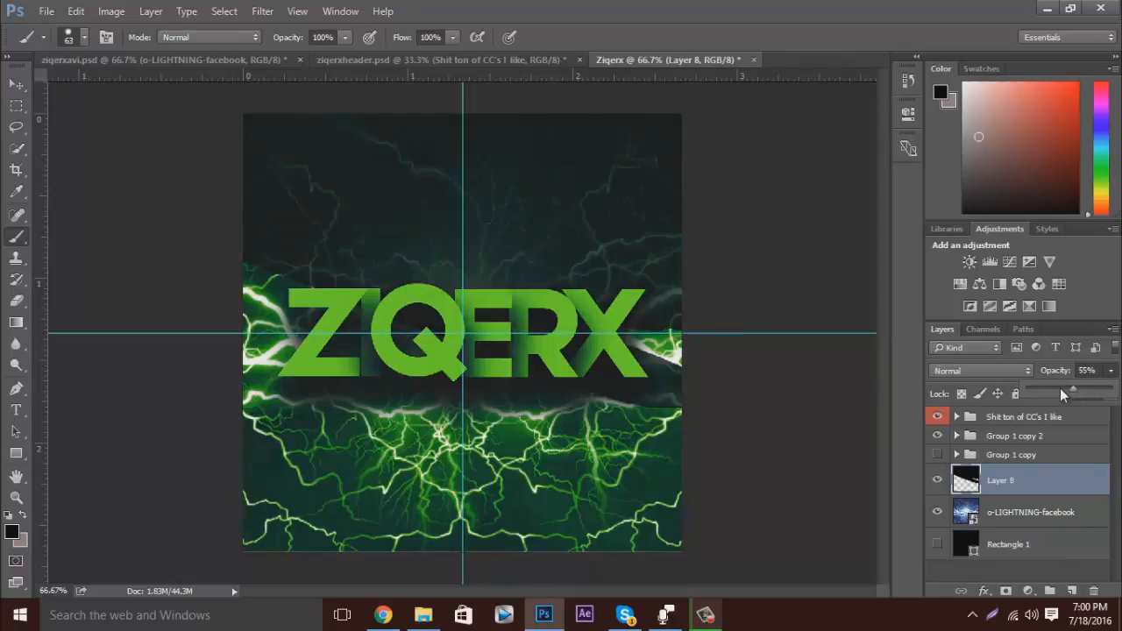
{"action": "left_click", "coordinate": [1027, 489]}
{"action": "key", "text": "Delete"}
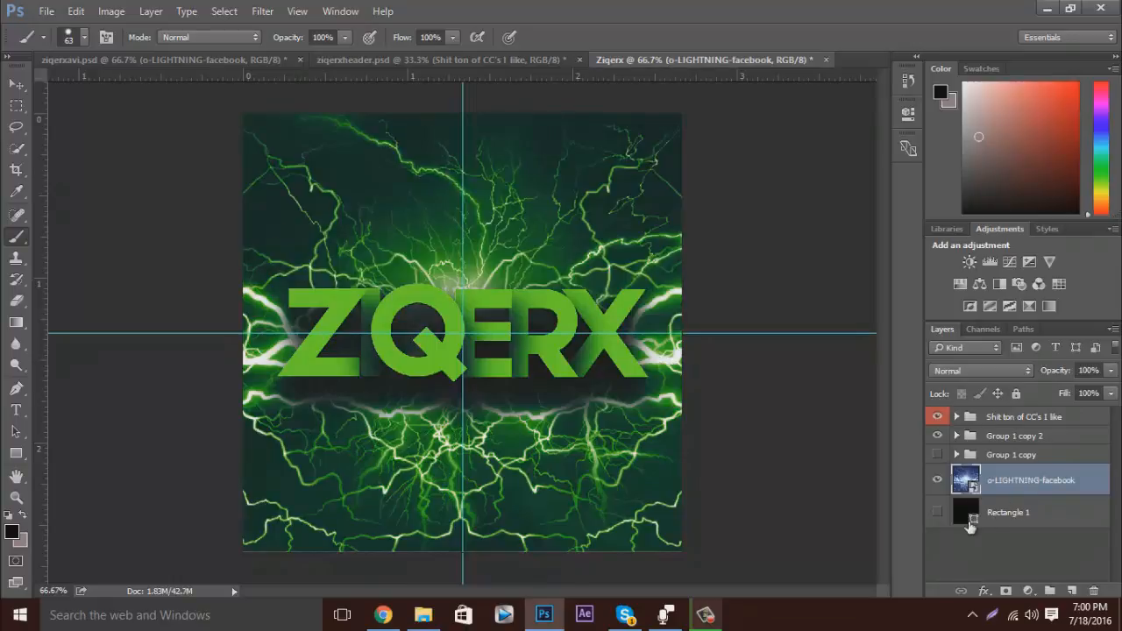
Try darkening the lightning layer with a black (000000) Color Overlay at about 59% opacity, and discard the layer style.
{"action": "left_click", "coordinate": [984, 591]}
{"action": "left_click", "coordinate": [1040, 502]}
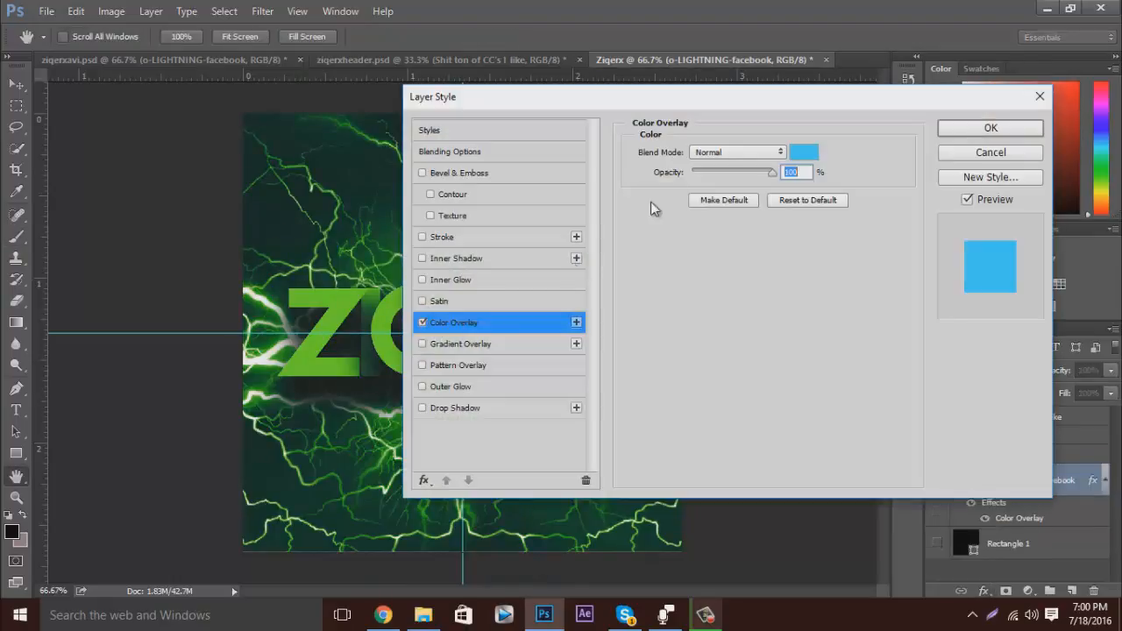
{"action": "left_click", "coordinate": [804, 152]}
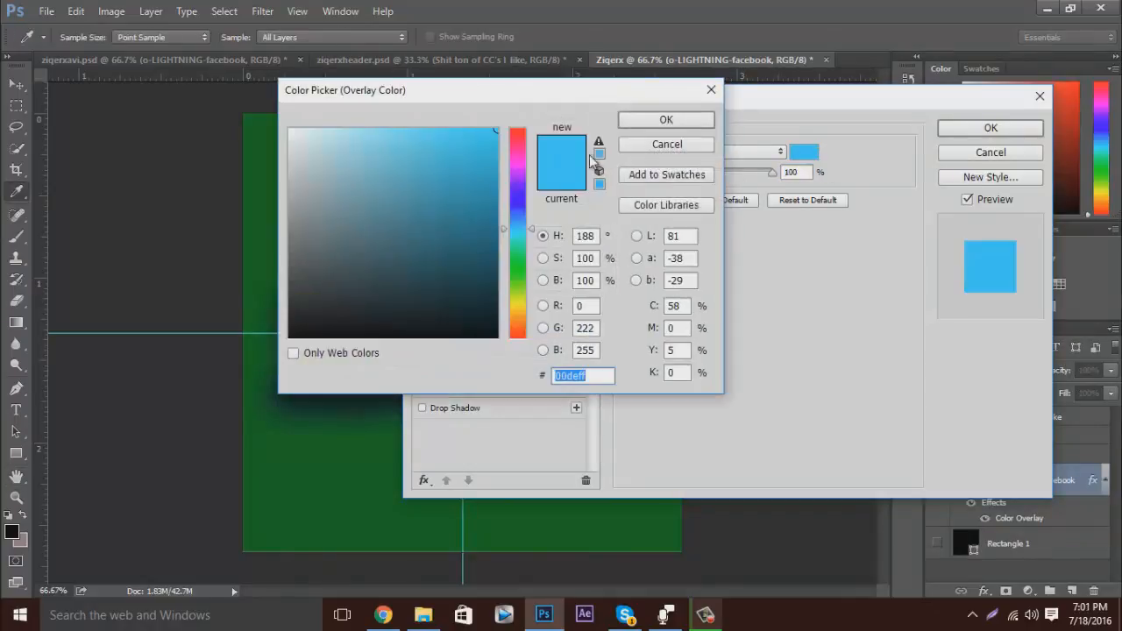
{"action": "left_click_drag", "start_coordinate": [496, 188], "coordinate": [233, 413]}
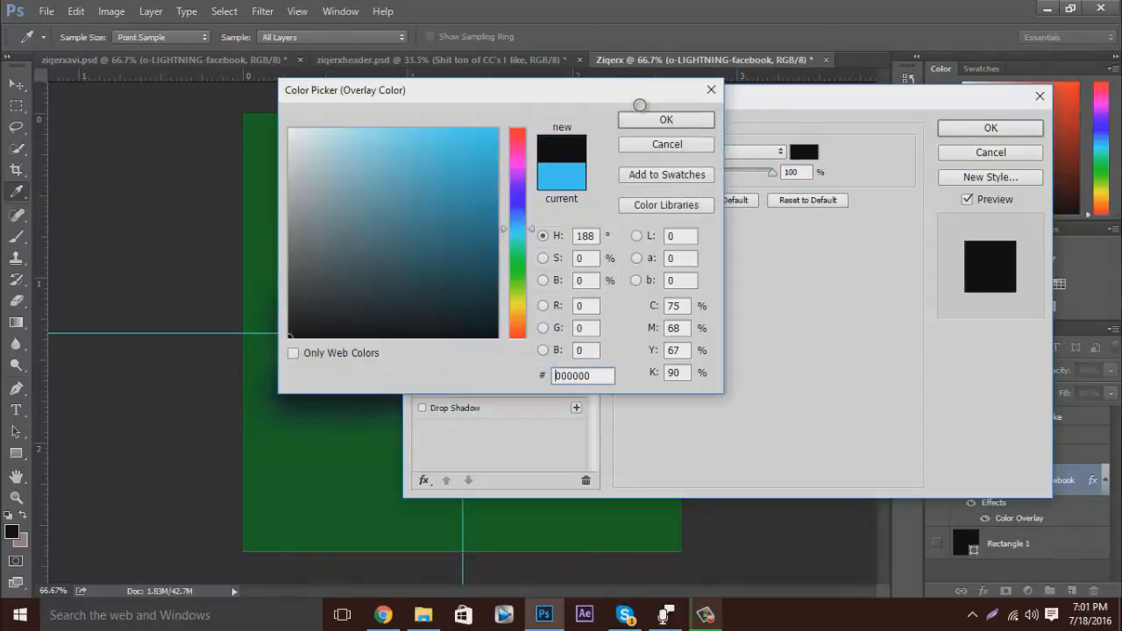
{"action": "left_click_drag", "start_coordinate": [761, 173], "coordinate": [739, 174]}
{"action": "left_click", "coordinate": [971, 152]}
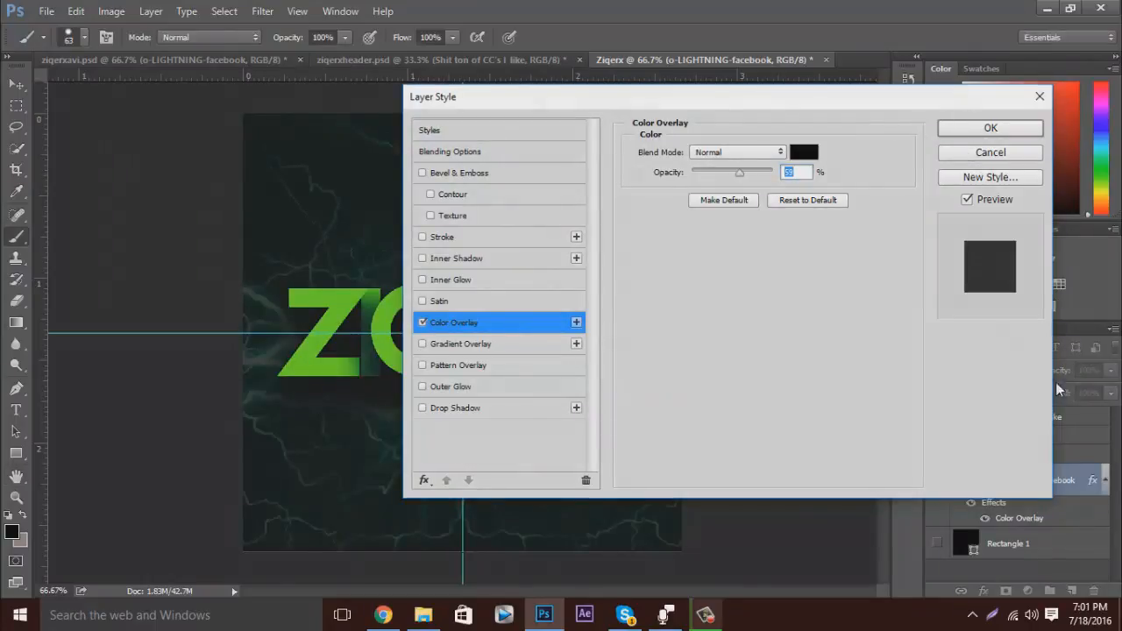
Show the Rectangle 1 layer and set the o-LIGHTNING-facebook layer's opacity to 82%.
{"action": "left_click", "coordinate": [937, 517]}
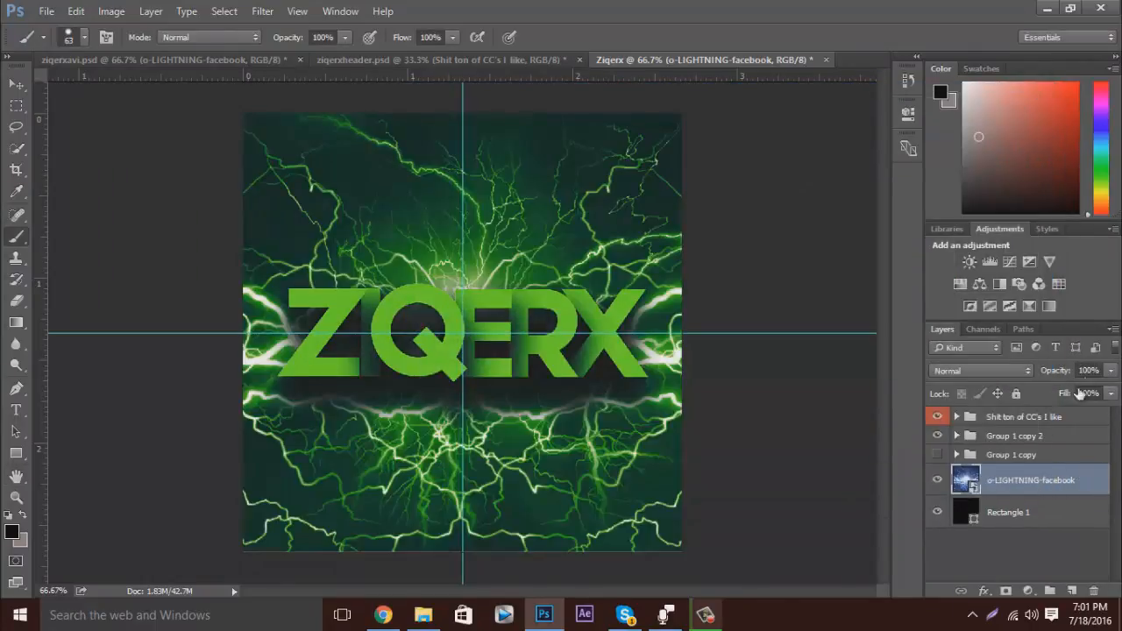
{"action": "left_click", "coordinate": [1088, 370]}
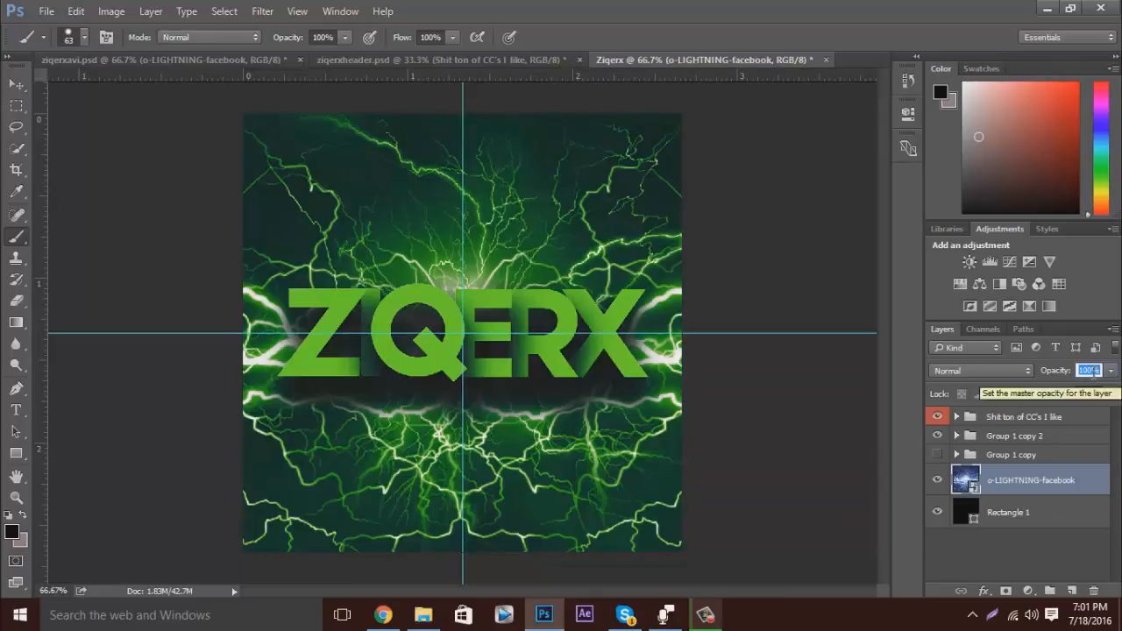
{"action": "type", "text": "32"}
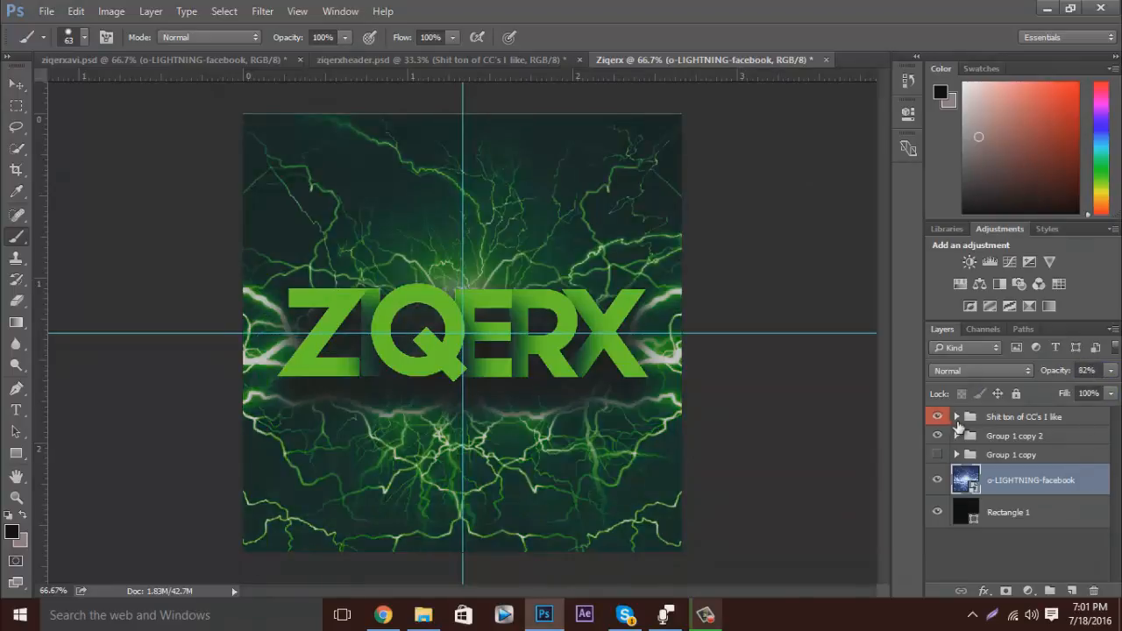
Hide the CC2 colour correction inside the colour-correction group and preview CC3 and CC1 in its place.
{"action": "left_click", "coordinate": [958, 420]}
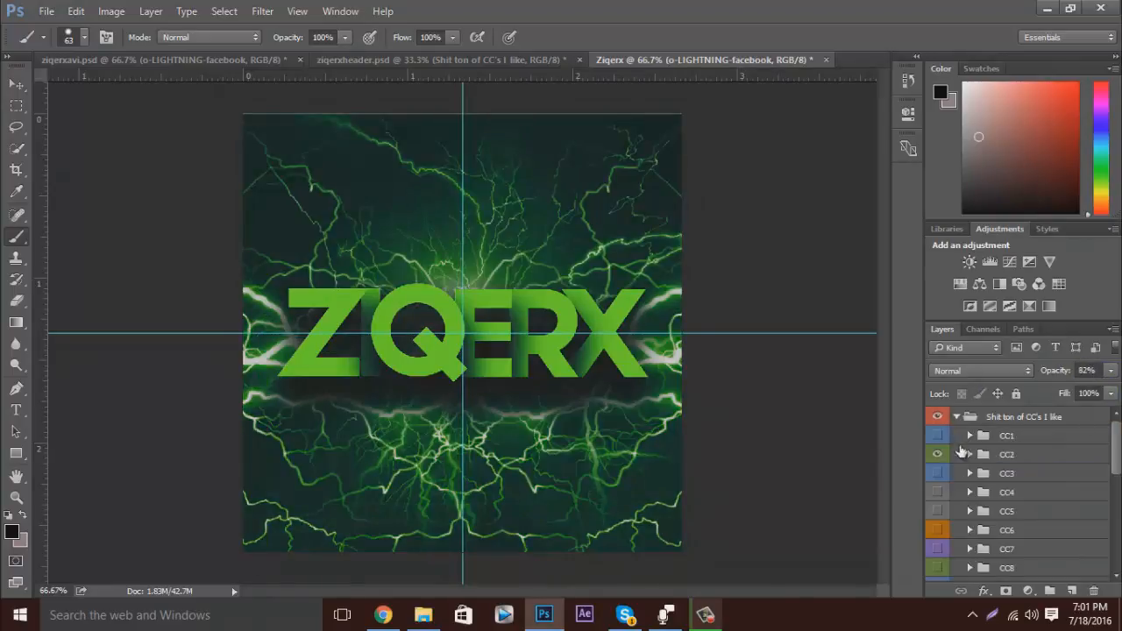
{"action": "left_click", "coordinate": [938, 482]}
{"action": "left_click", "coordinate": [939, 478]}
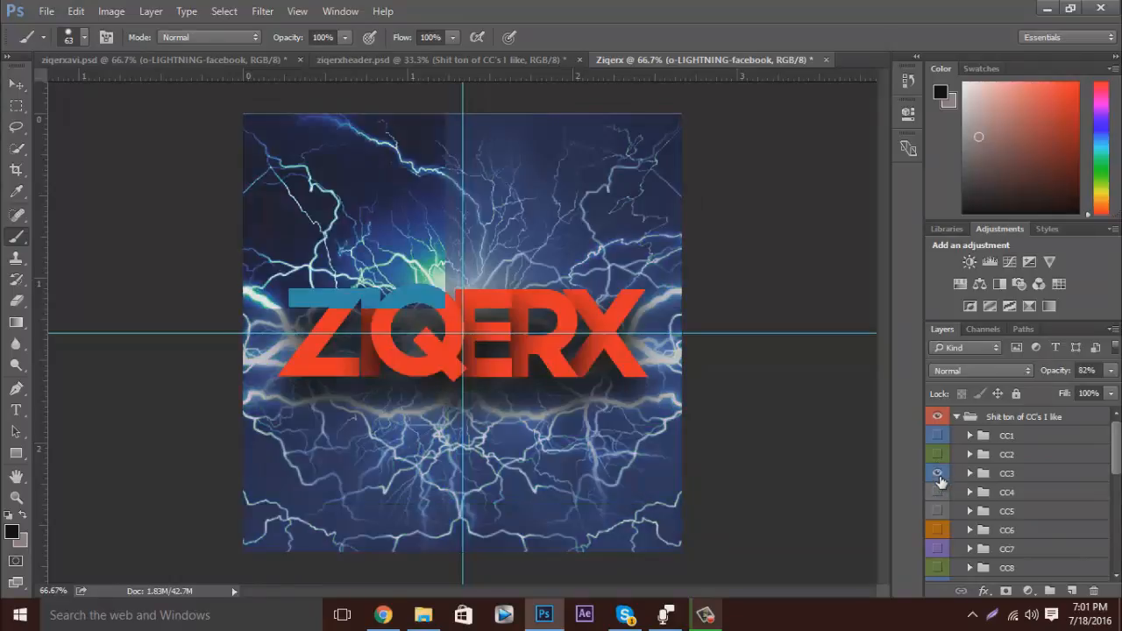
{"action": "left_click", "coordinate": [938, 477]}
{"action": "left_click", "coordinate": [943, 436]}
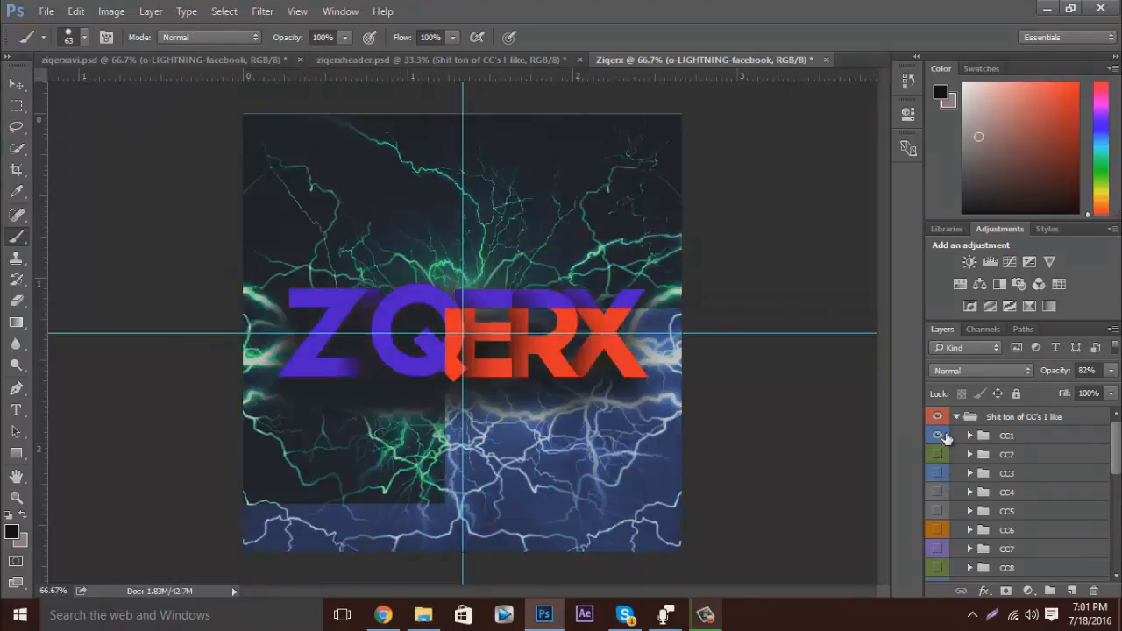
{"action": "left_click", "coordinate": [939, 458]}
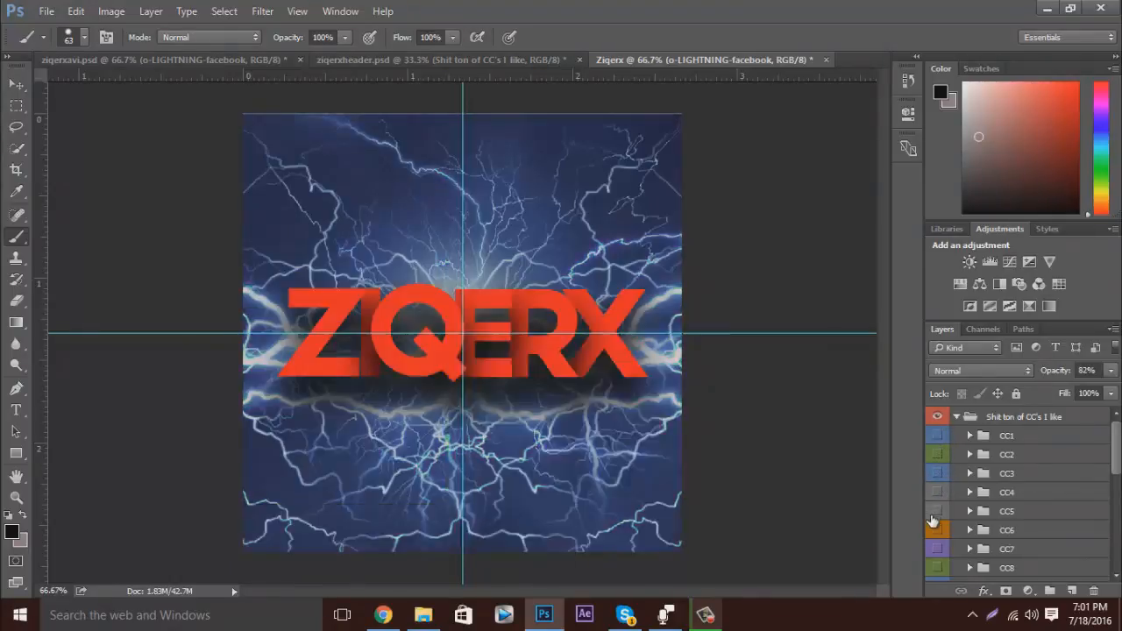
Preview the CC7 and CC9 colour corrections on the artwork, hiding each one again.
{"action": "left_click", "coordinate": [936, 534]}
{"action": "left_click", "coordinate": [937, 550]}
{"action": "left_click", "coordinate": [937, 550]}
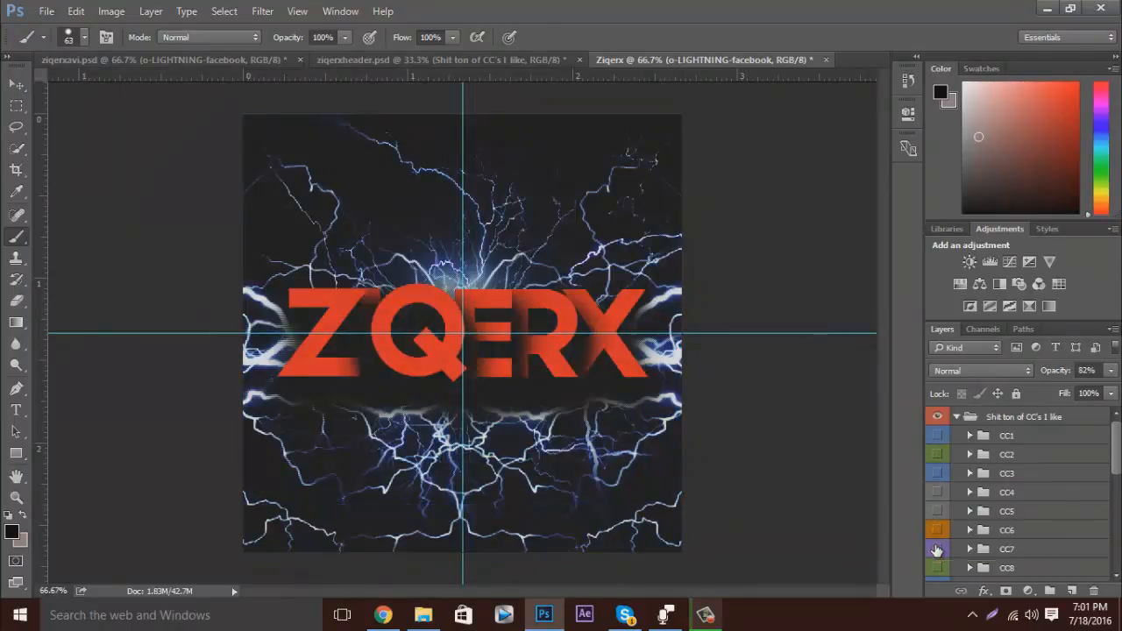
{"action": "scroll", "coordinate": [938, 543], "scroll_direction": "down", "scroll_amount": 2}
{"action": "left_click", "coordinate": [937, 512]}
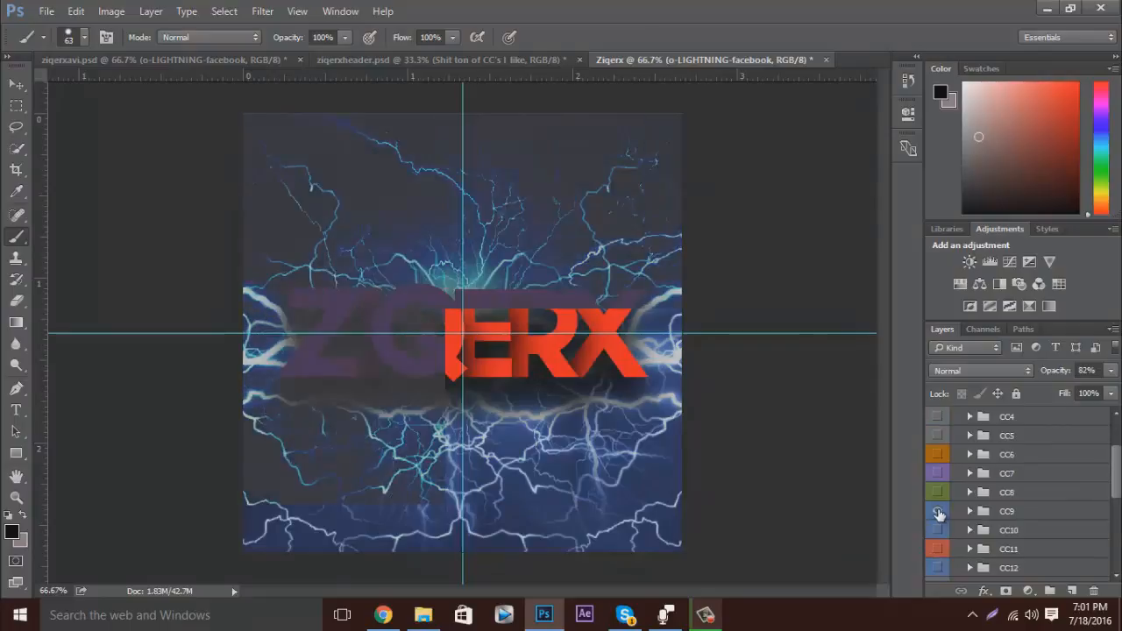
{"action": "left_click", "coordinate": [938, 512]}
Show the CC10 colour correction on the artwork and collapse the colour-correction group.
{"action": "left_click", "coordinate": [938, 531]}
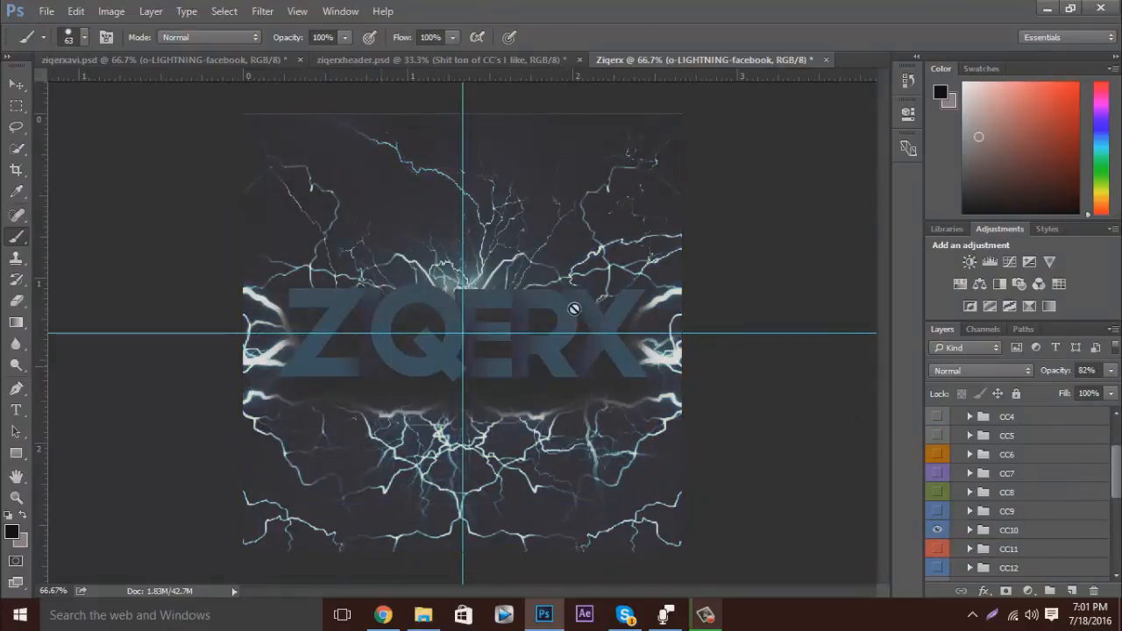
{"action": "scroll", "coordinate": [1000, 442], "scroll_direction": "up", "scroll_amount": 3}
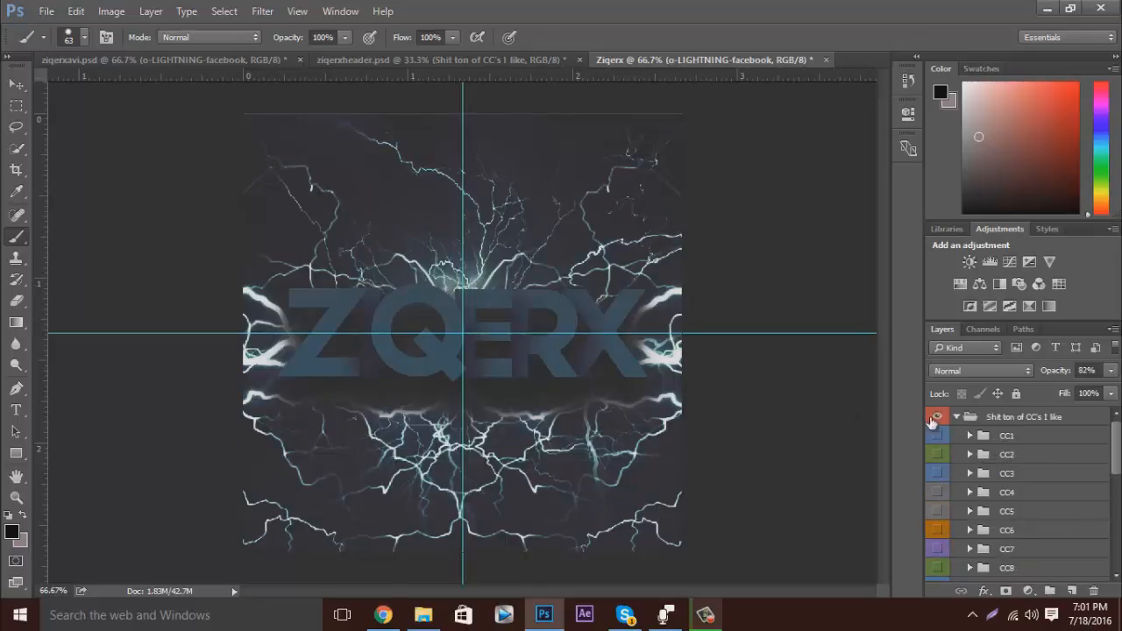
{"action": "left_click", "coordinate": [957, 417]}
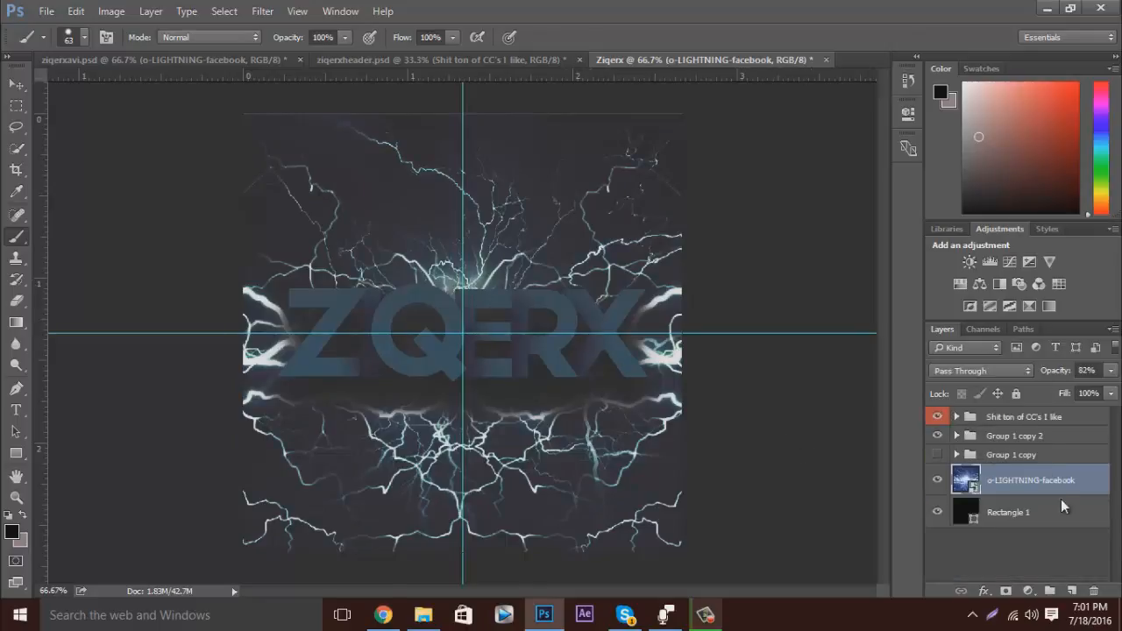
Add a new layer above Group 1 copy 2 and brush white (ffffff) over all the ZIQERX letters.
{"action": "left_click", "coordinate": [1008, 435]}
{"action": "left_click", "coordinate": [1071, 591]}
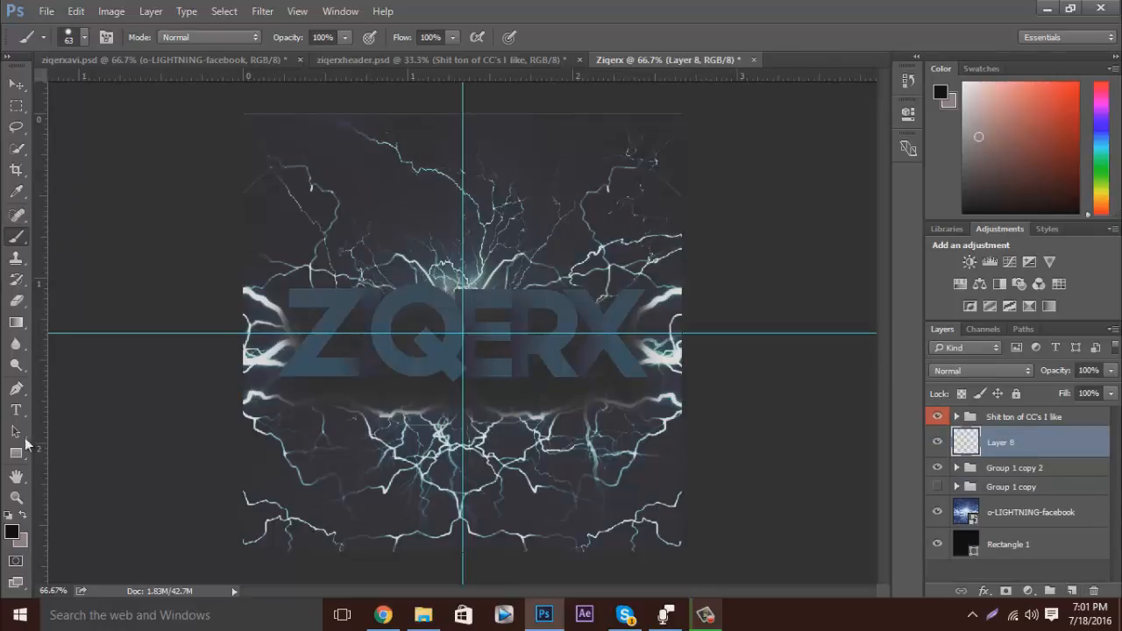
{"action": "left_click", "coordinate": [11, 532]}
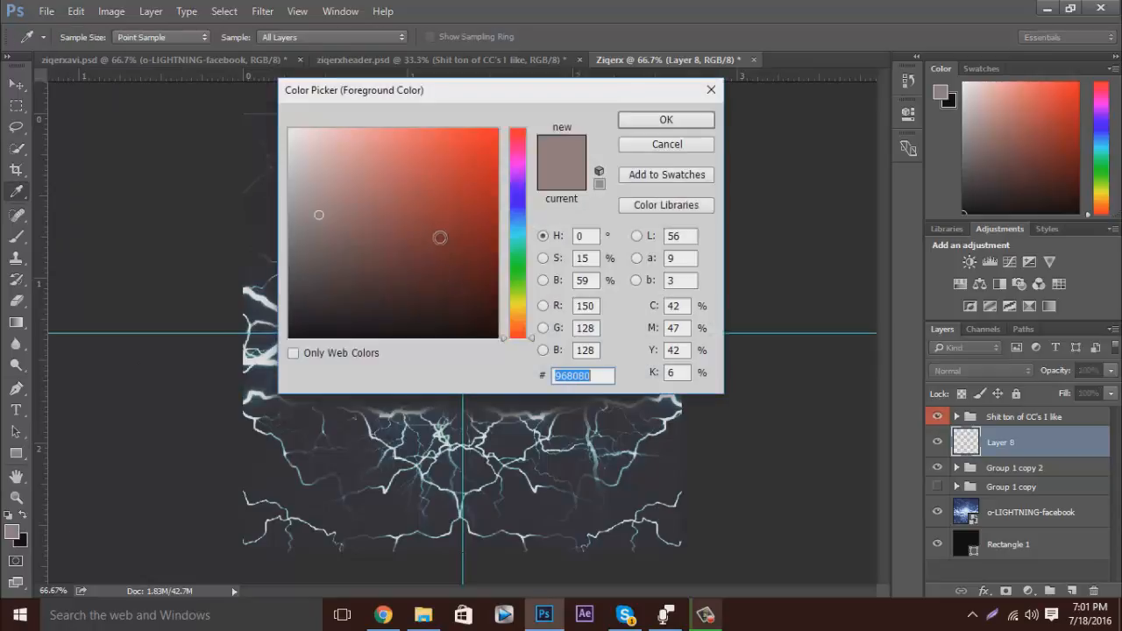
{"action": "type", "text": "ffffff"}
{"action": "left_click", "coordinate": [663, 121]}
{"action": "mouse_move", "coordinate": [289, 303]}
{"action": "left_mouse_down"}
{"action": "mouse_move", "coordinate": [353, 299]}
{"action": "mouse_move", "coordinate": [322, 319]}
{"action": "mouse_move", "coordinate": [294, 365]}
{"action": "mouse_move", "coordinate": [363, 361]}
{"action": "mouse_move", "coordinate": [360, 299]}
{"action": "mouse_move", "coordinate": [410, 293]}
{"action": "mouse_move", "coordinate": [375, 331]}
{"action": "mouse_move", "coordinate": [425, 367]}
{"action": "mouse_move", "coordinate": [445, 317]}
{"action": "mouse_move", "coordinate": [412, 288]}
{"action": "mouse_move", "coordinate": [447, 301]}
{"action": "mouse_move", "coordinate": [473, 345]}
{"action": "mouse_move", "coordinate": [431, 346]}
{"action": "mouse_move", "coordinate": [426, 336]}
{"action": "mouse_move", "coordinate": [464, 368]}
{"action": "mouse_move", "coordinate": [499, 373]}
{"action": "mouse_move", "coordinate": [510, 372]}
{"action": "mouse_move", "coordinate": [457, 368]}
{"action": "mouse_move", "coordinate": [465, 301]}
{"action": "mouse_move", "coordinate": [518, 296]}
{"action": "mouse_move", "coordinate": [468, 314]}
{"action": "mouse_move", "coordinate": [527, 330]}
{"action": "mouse_move", "coordinate": [523, 308]}
{"action": "mouse_move", "coordinate": [516, 375]}
{"action": "mouse_move", "coordinate": [543, 282]}
{"action": "mouse_move", "coordinate": [574, 320]}
{"action": "mouse_move", "coordinate": [517, 333]}
{"action": "mouse_move", "coordinate": [568, 370]}
{"action": "mouse_move", "coordinate": [543, 305]}
{"action": "mouse_move", "coordinate": [560, 303]}
{"action": "mouse_move", "coordinate": [591, 316]}
{"action": "mouse_move", "coordinate": [634, 379]}
{"action": "mouse_move", "coordinate": [590, 336]}
{"action": "mouse_move", "coordinate": [584, 363]}
{"action": "mouse_move", "coordinate": [644, 293]}
{"action": "left_mouse_up"}
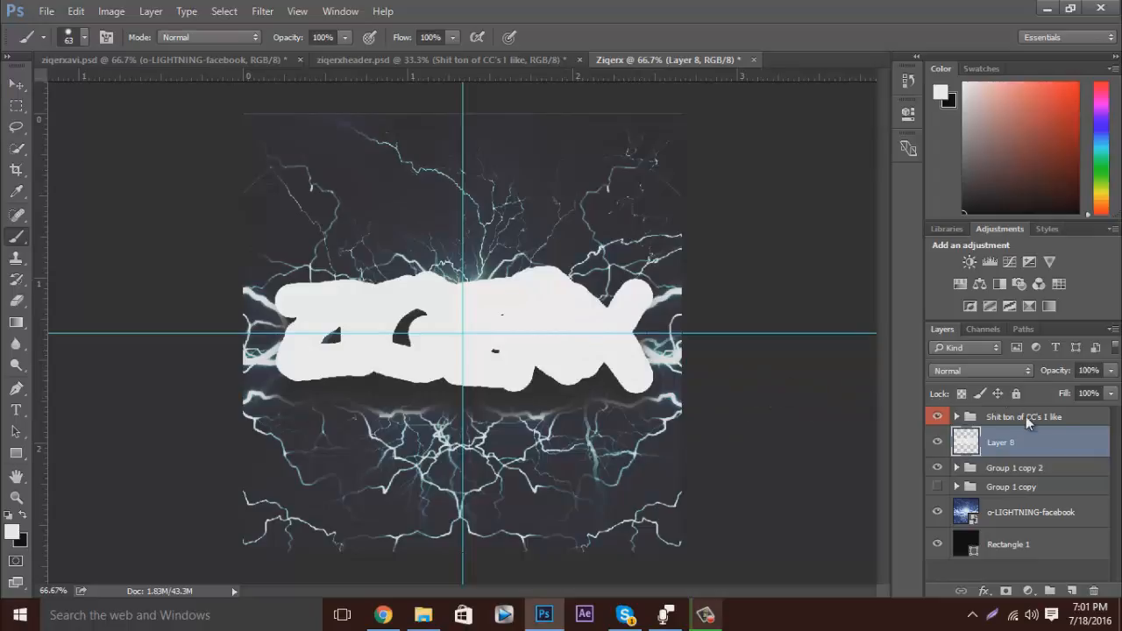
Clip the white paint layer to Group 1 copy 2 and try the Overlay, Screen and Lighten blend modes, returning it to Normal.
{"action": "left_click_drag", "start_coordinate": [1015, 457], "coordinate": [1016, 456]}
{"action": "left_click", "coordinate": [1016, 456], "text": "alt"}
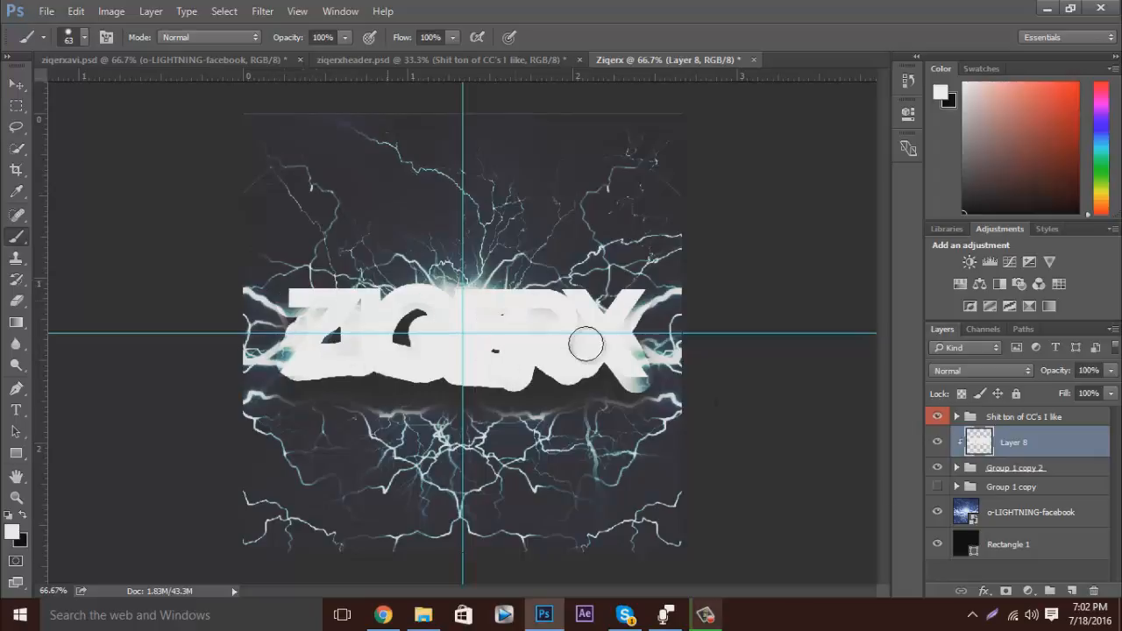
{"action": "left_click", "coordinate": [1023, 377]}
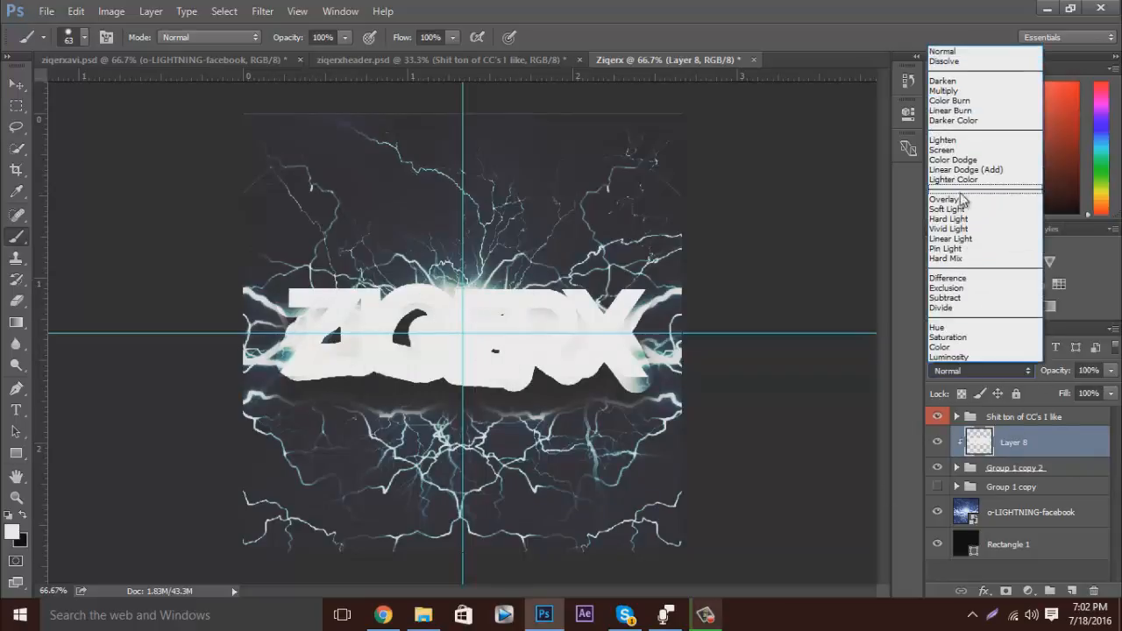
{"action": "left_click", "coordinate": [957, 198]}
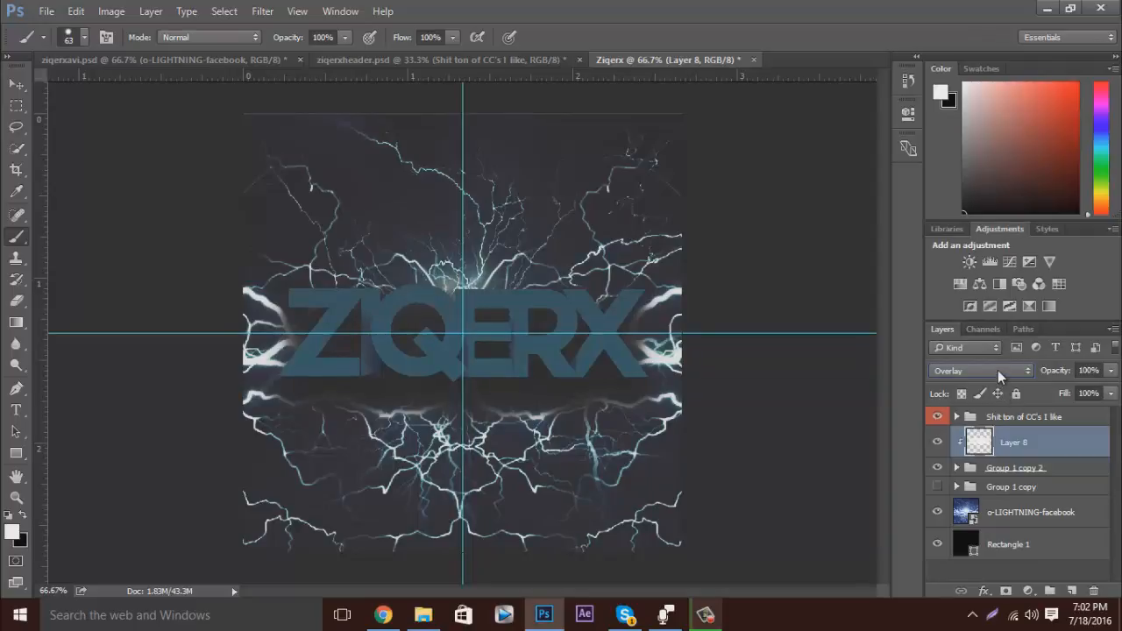
{"action": "scroll", "coordinate": [998, 370], "scroll_direction": "up", "scroll_amount": 2}
{"action": "scroll", "coordinate": [998, 370], "scroll_direction": "up", "scroll_amount": 2}
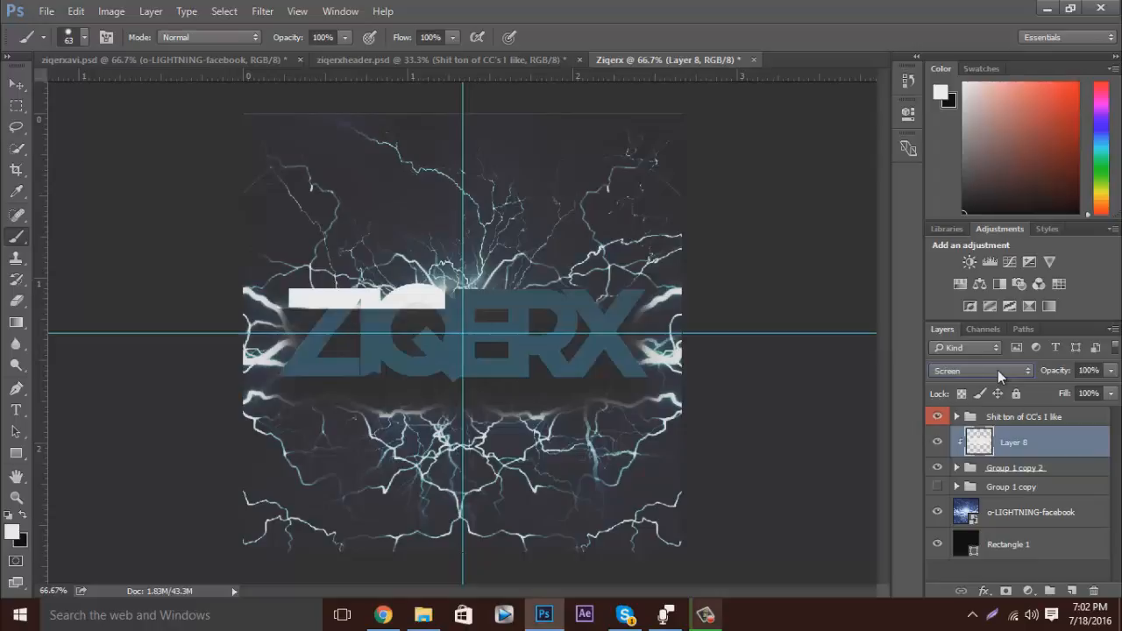
{"action": "scroll", "coordinate": [997, 369], "scroll_direction": "up", "scroll_amount": 1}
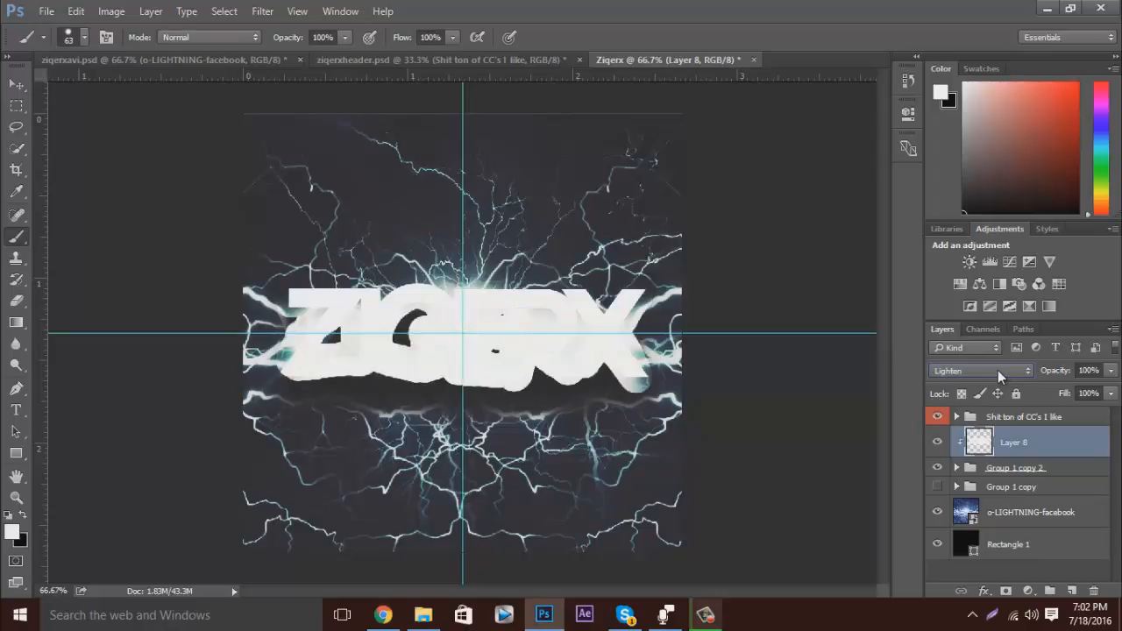
{"action": "left_click", "coordinate": [998, 369]}
{"action": "left_click", "coordinate": [999, 51]}
Move Layer 8 into Group 1 copy 2 directly above the q text layer and clip it to that letter.
{"action": "left_click", "coordinate": [956, 468]}
{"action": "left_click_drag", "start_coordinate": [1017, 449], "coordinate": [1015, 492]}
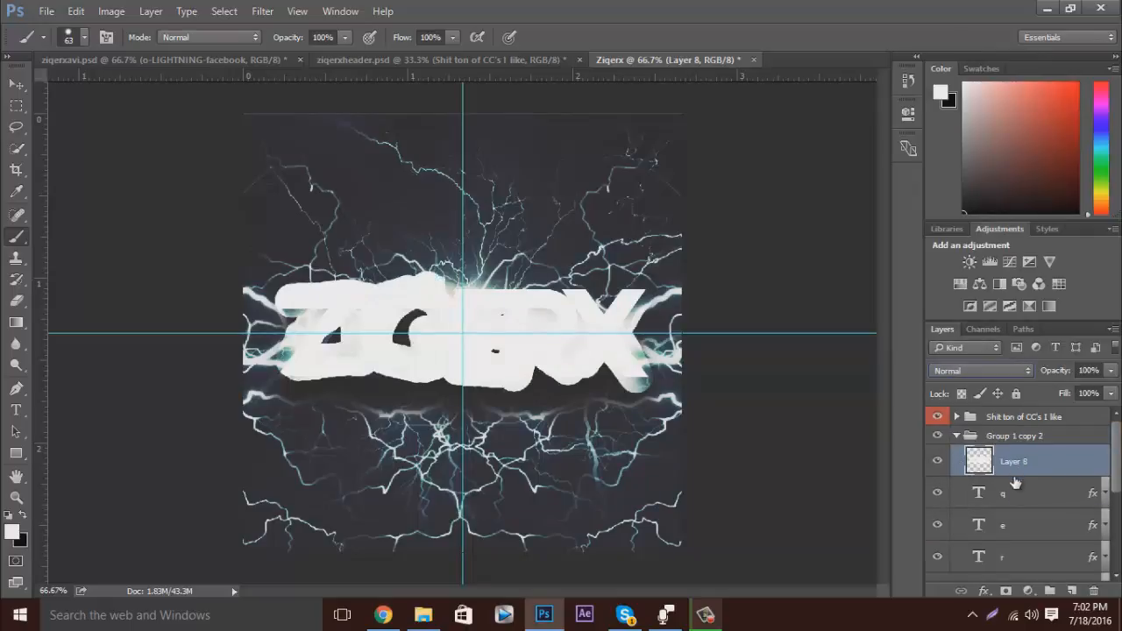
{"action": "left_click", "coordinate": [1017, 474], "text": "alt"}
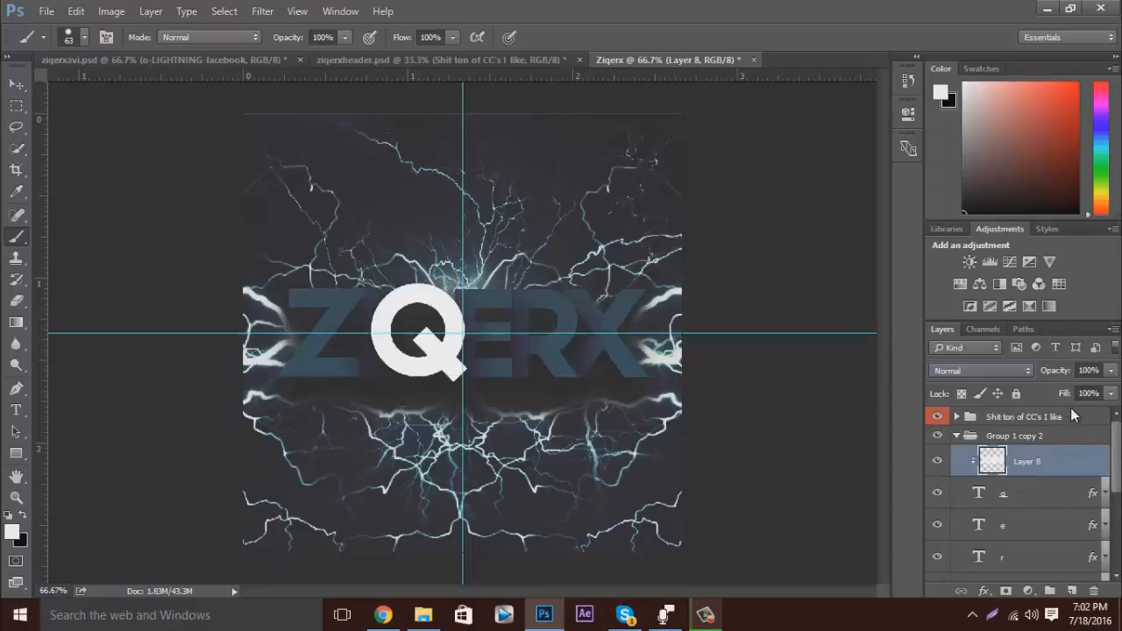
Lower the opacity of the clipped white layer on the Q to 34%.
{"action": "left_click", "coordinate": [1111, 371]}
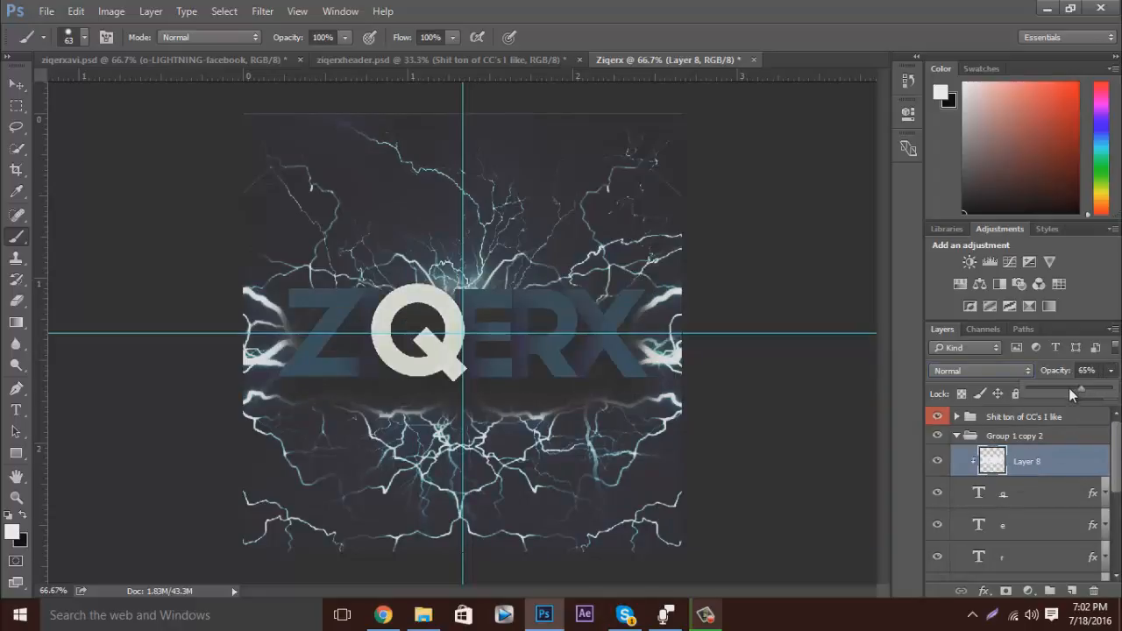
{"action": "left_click_drag", "start_coordinate": [1069, 387], "coordinate": [1055, 387]}
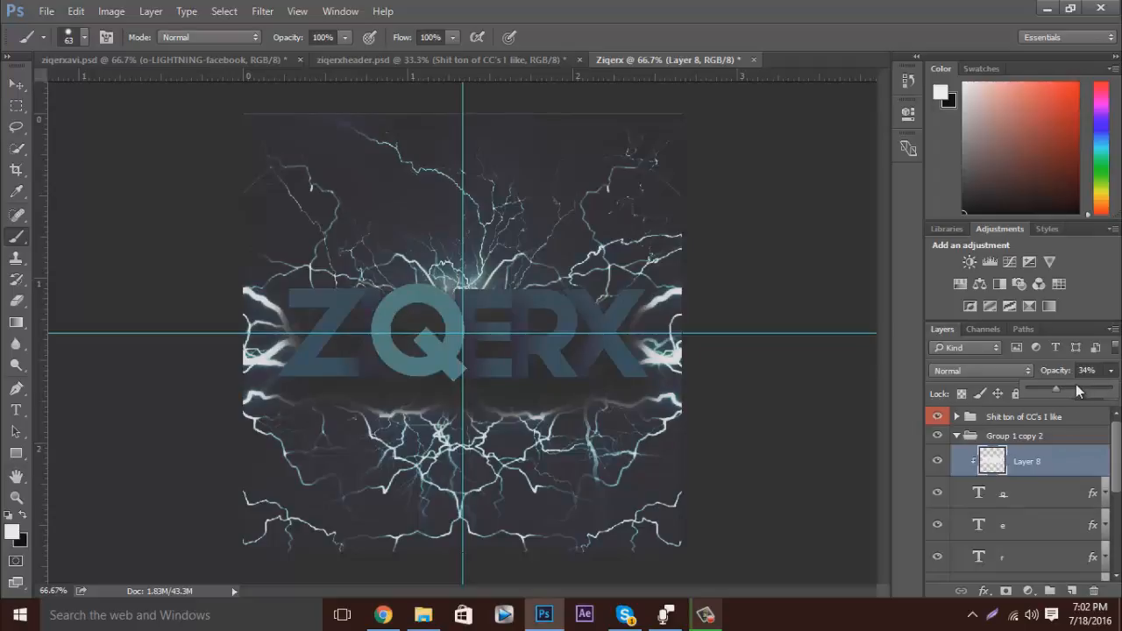
Raise the opacity of the white paint layer clipped to the Q to 100%, and delete that layer.
{"action": "left_click_drag", "start_coordinate": [1061, 387], "coordinate": [1115, 388]}
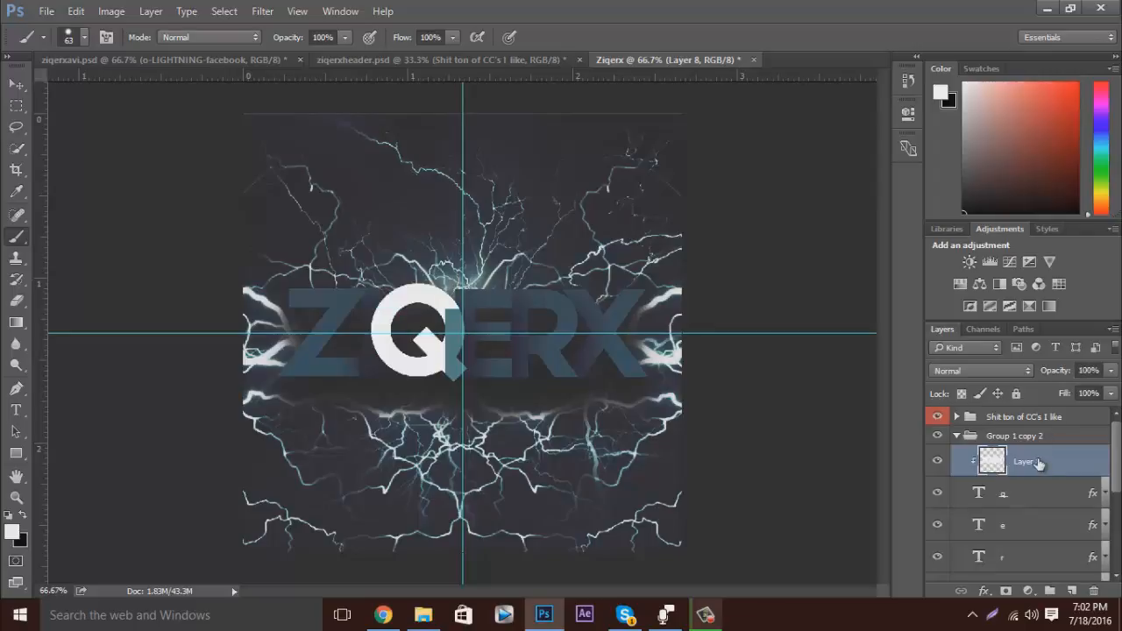
{"action": "key", "text": "Delete"}
Add a Color Overlay effect to the q text layer, keeping its Drop Shadow.
{"action": "left_click", "coordinate": [1104, 465]}
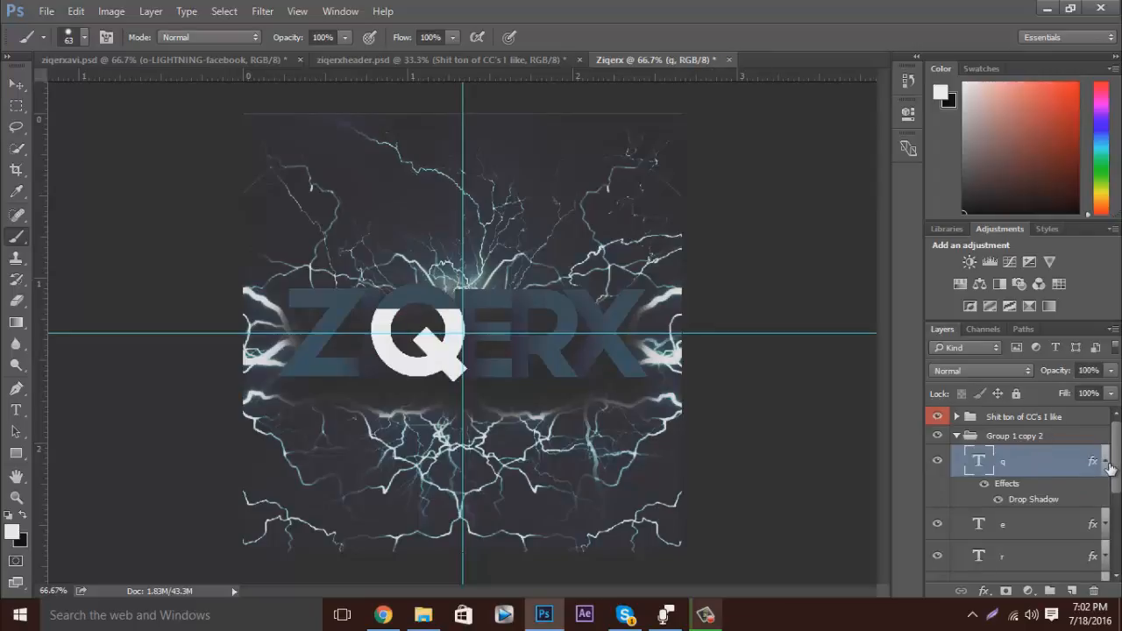
{"action": "double_click", "coordinate": [1024, 486]}
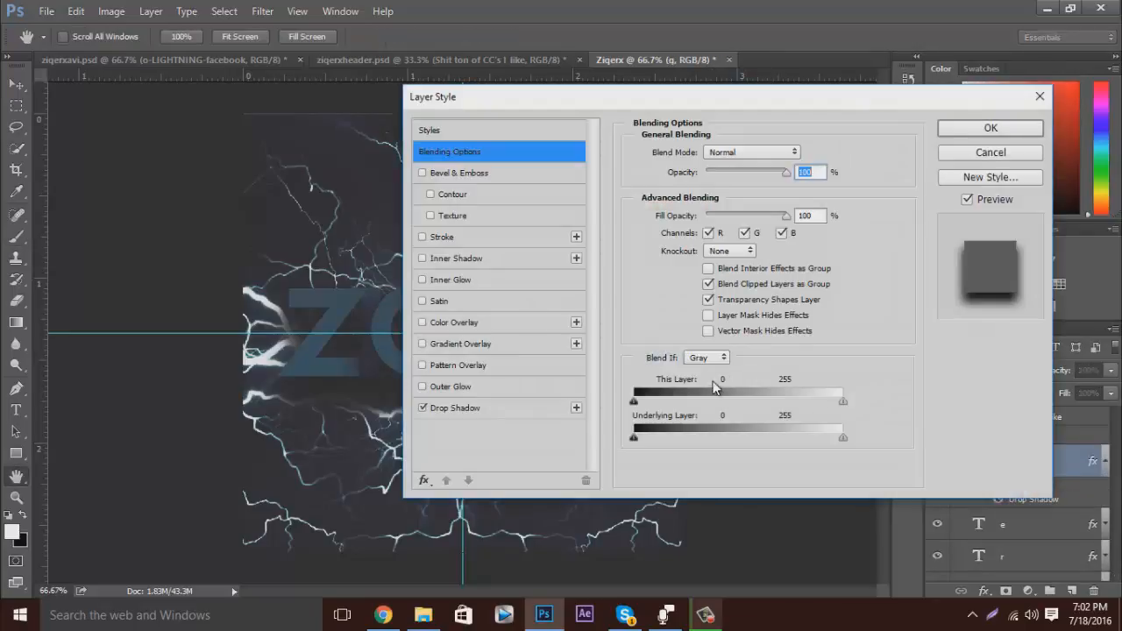
{"action": "left_click", "coordinate": [447, 322]}
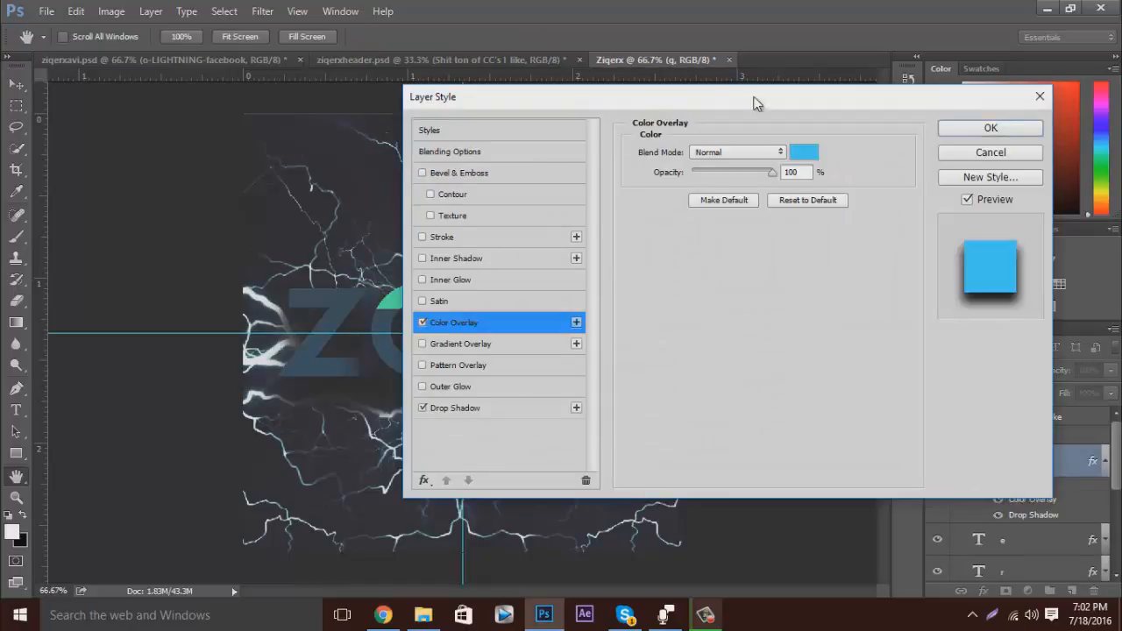
{"action": "left_click_drag", "start_coordinate": [758, 103], "coordinate": [915, 100]}
Set the Q's overlay color to the light red f46767, apply the layer style and collapse the layer's effects list.
{"action": "left_click", "coordinate": [963, 150]}
{"action": "type", "text": "ff0000"}
{"action": "left_click_drag", "start_coordinate": [668, 94], "coordinate": [1049, 129]}
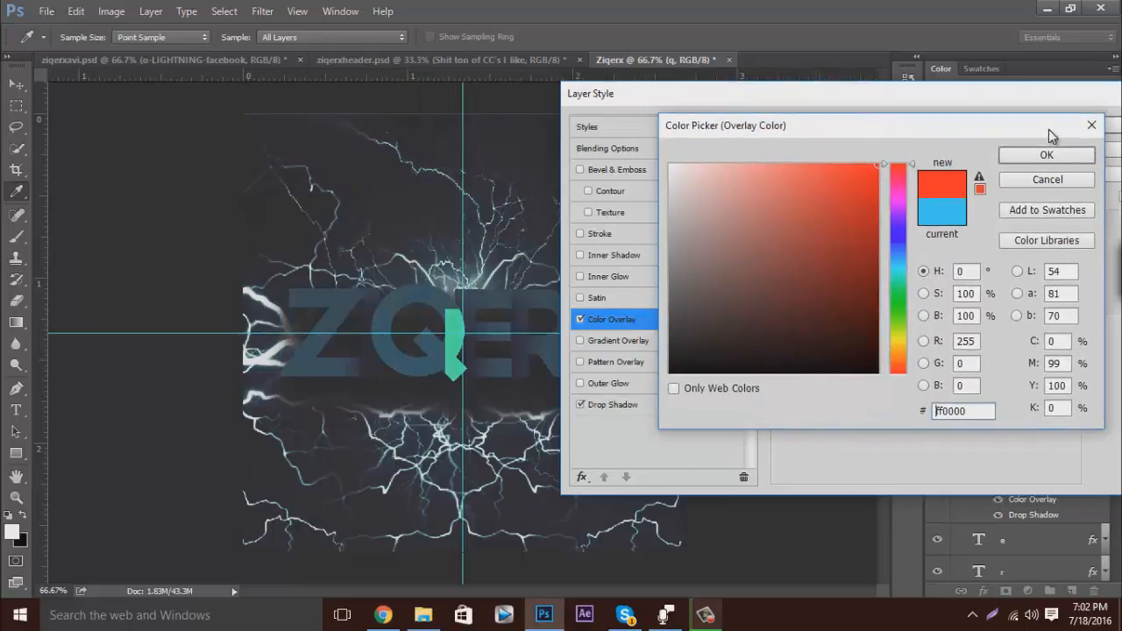
{"action": "mouse_move", "coordinate": [879, 172]}
{"action": "left_mouse_down"}
{"action": "mouse_move", "coordinate": [876, 206]}
{"action": "mouse_move", "coordinate": [790, 172]}
{"action": "left_mouse_up"}
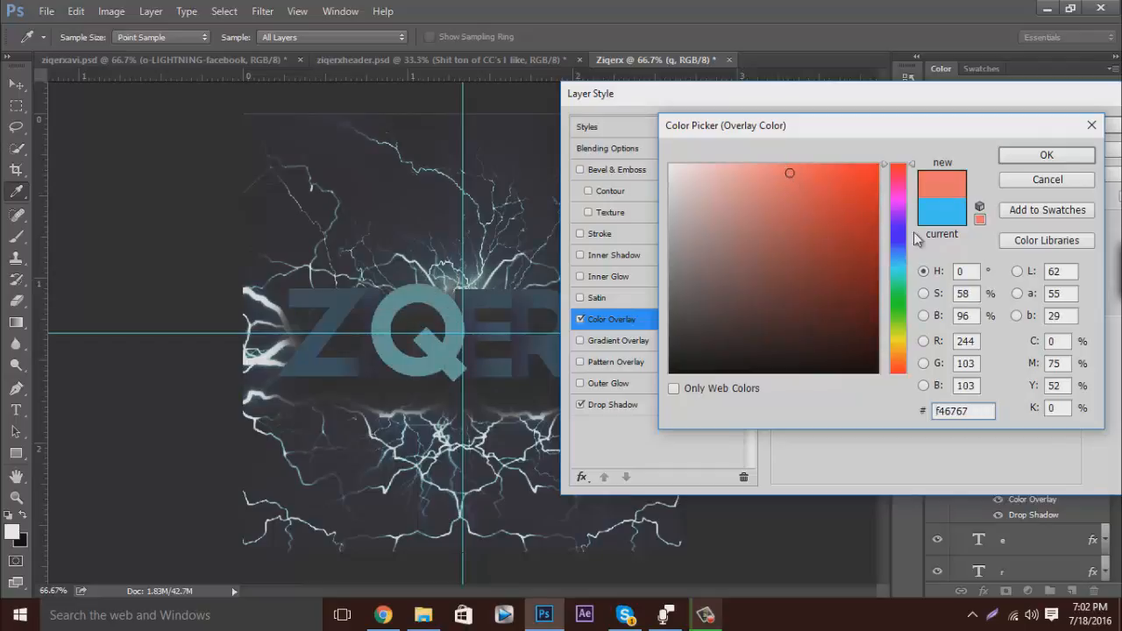
{"action": "left_click", "coordinate": [1034, 154]}
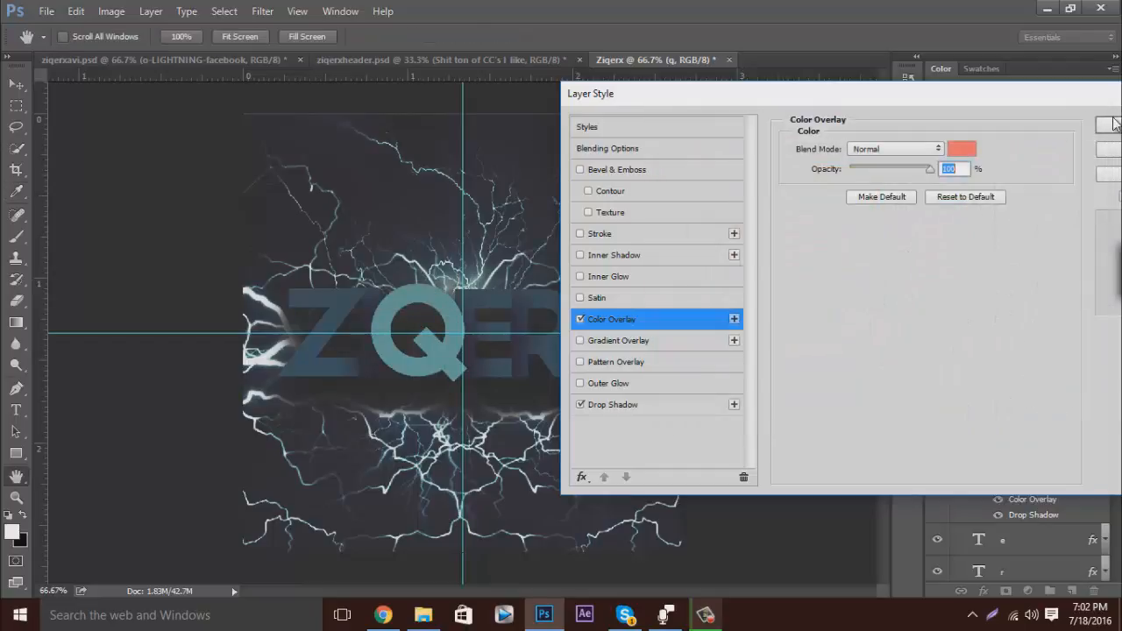
{"action": "key", "text": "Return"}
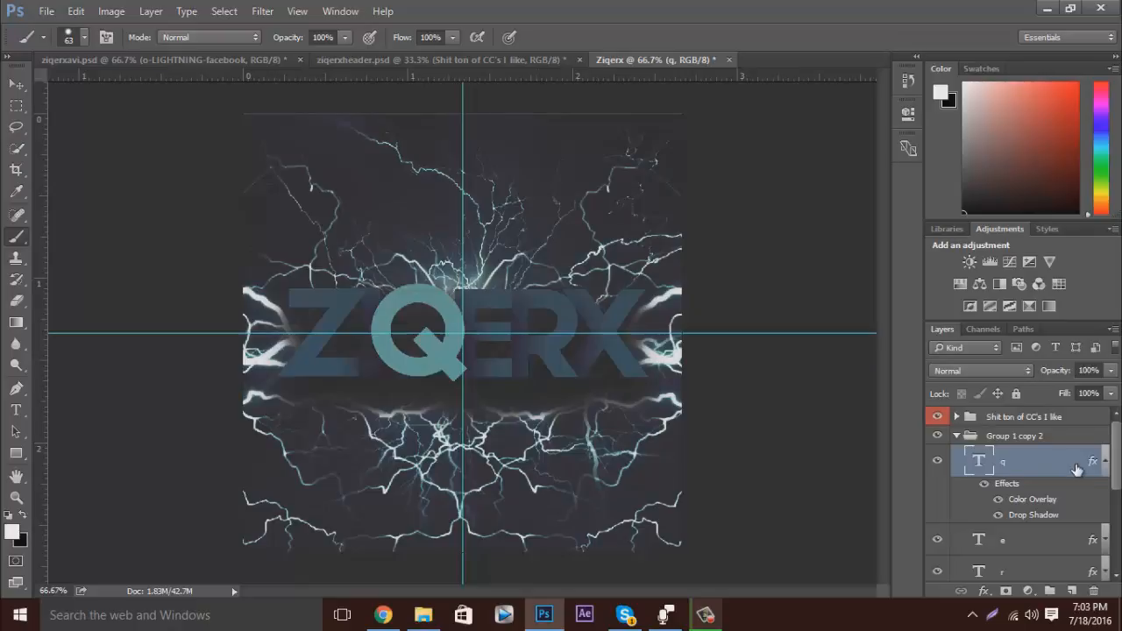
{"action": "left_click", "coordinate": [1105, 463]}
{"action": "left_click", "coordinate": [1106, 463]}
{"action": "left_click", "coordinate": [1106, 463]}
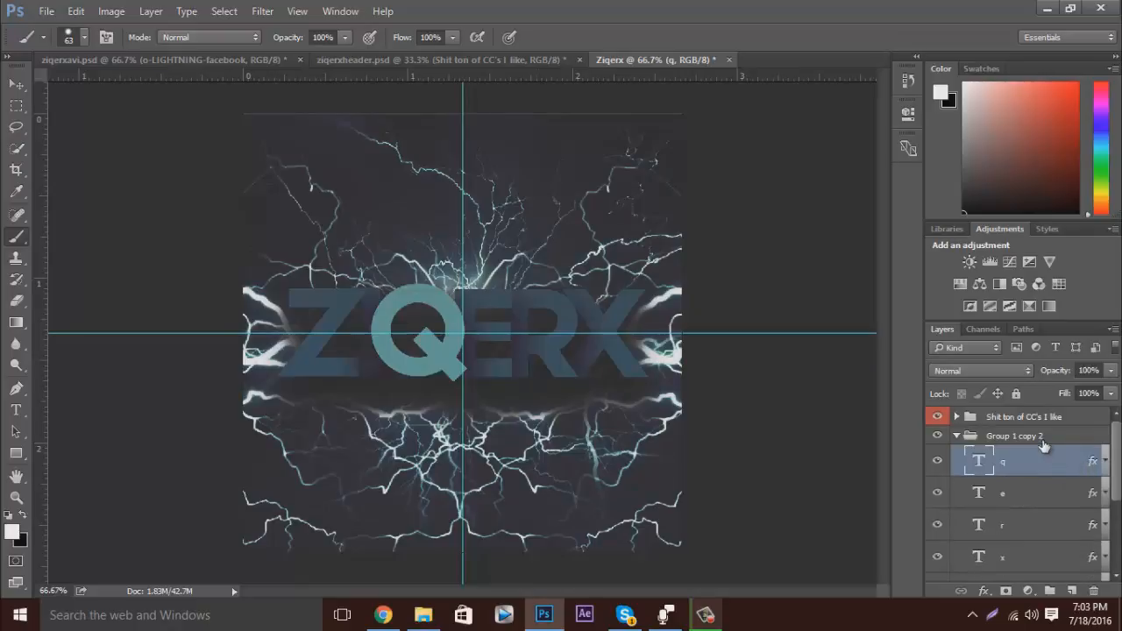